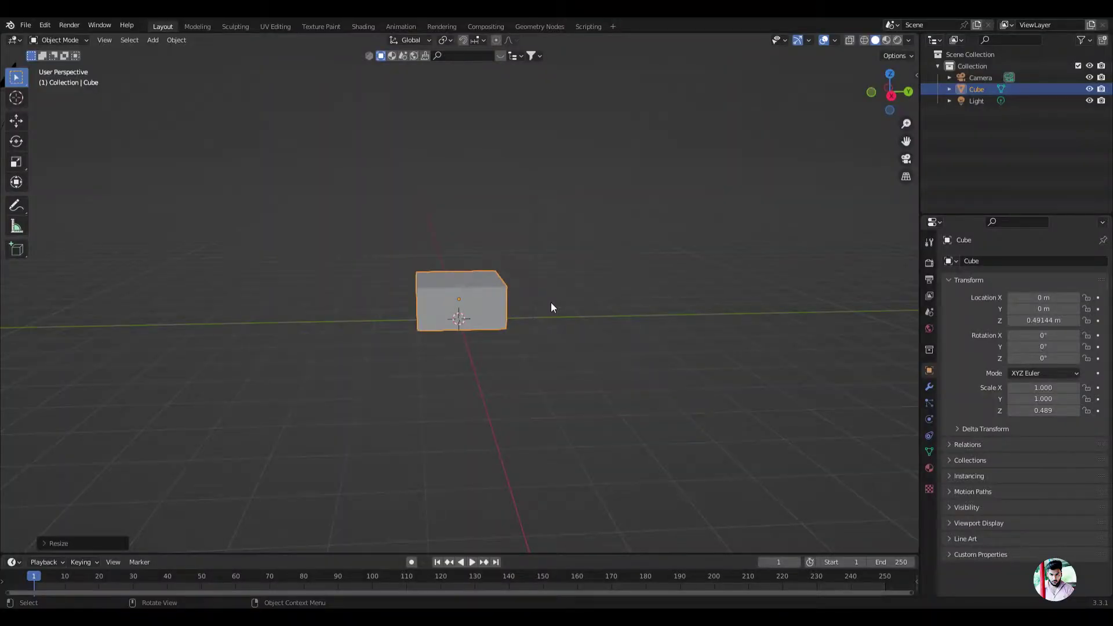
Stretch the slab along Y to 4.009 times its length
{"action": "key", "text": "s"}
{"action": "key", "text": "y"}
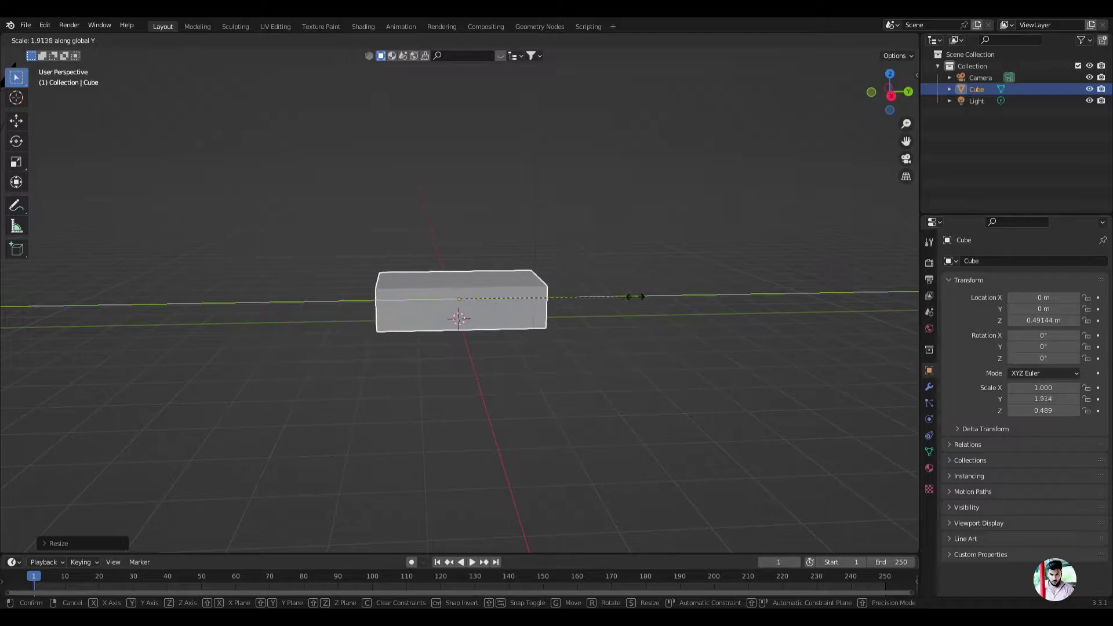
{"action": "left_click", "coordinate": [826, 289]}
In Edit Mode, add loop cuts near both ends of the bar
{"action": "key", "text": "Tab"}
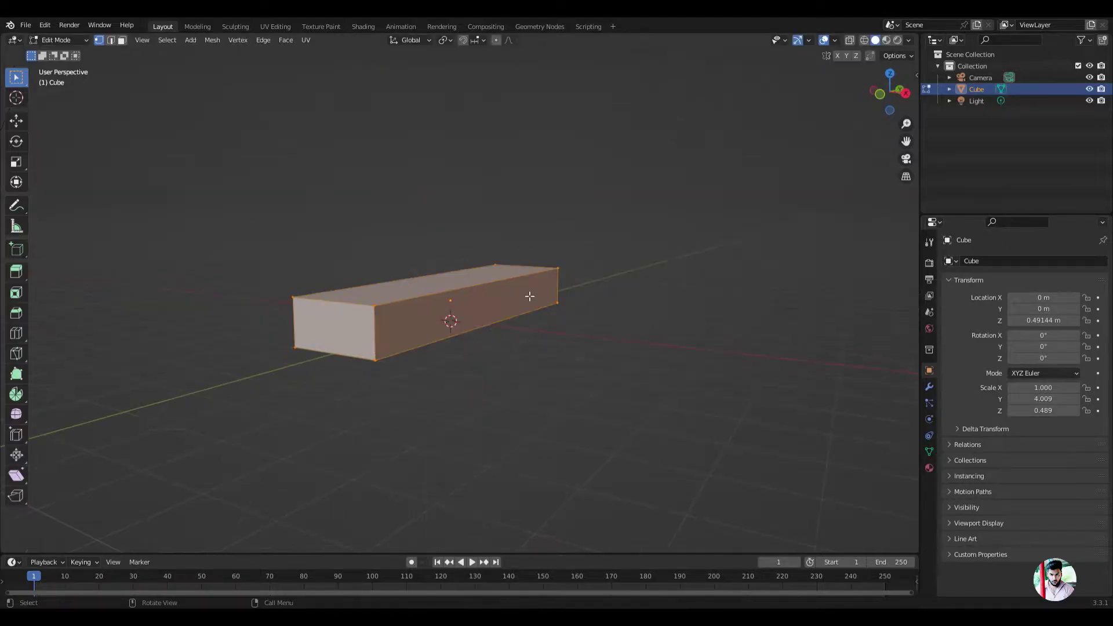
{"action": "key", "text": "KP_3"}
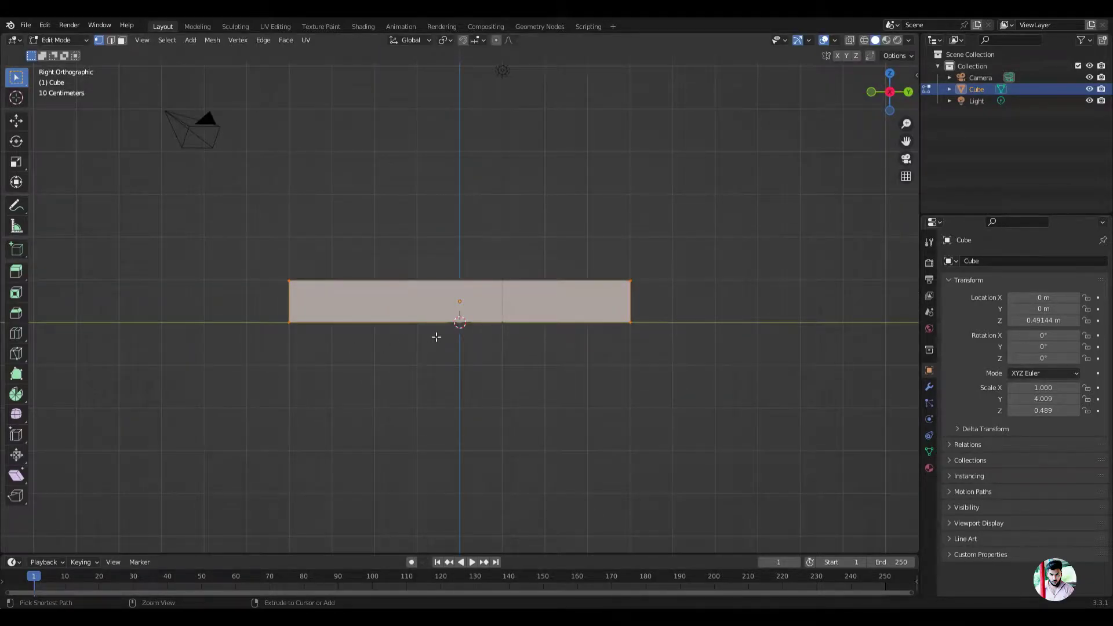
{"action": "scroll", "coordinate": [435, 337], "scroll_direction": "up", "scroll_amount": 2}
{"action": "key", "text": "ctrl+r"}
{"action": "left_click", "coordinate": [365, 340]}
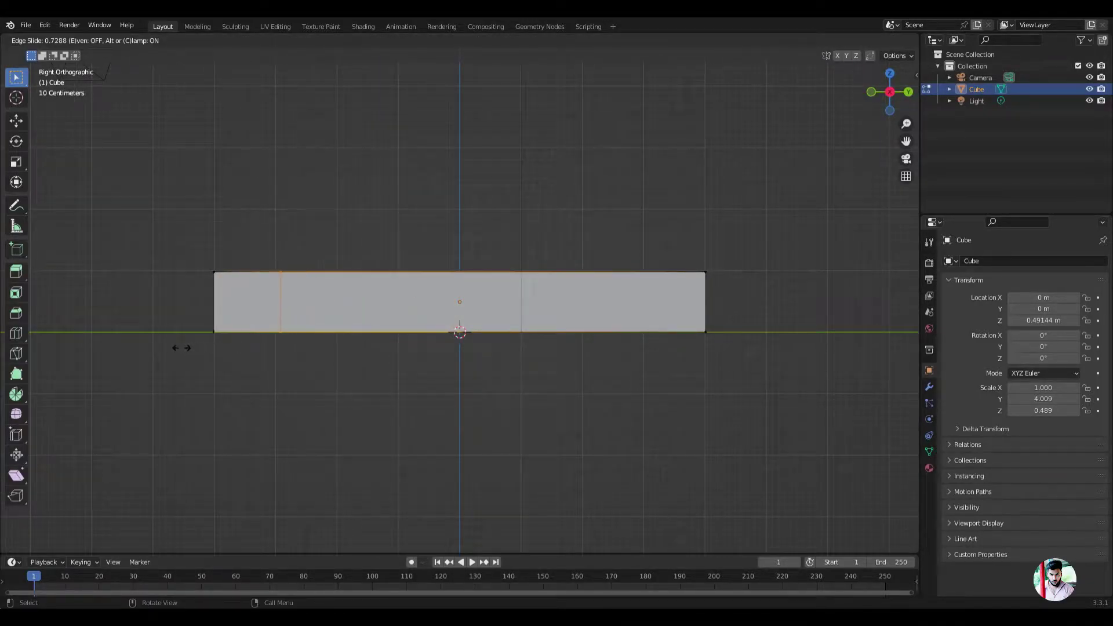
{"action": "left_click", "coordinate": [181, 348]}
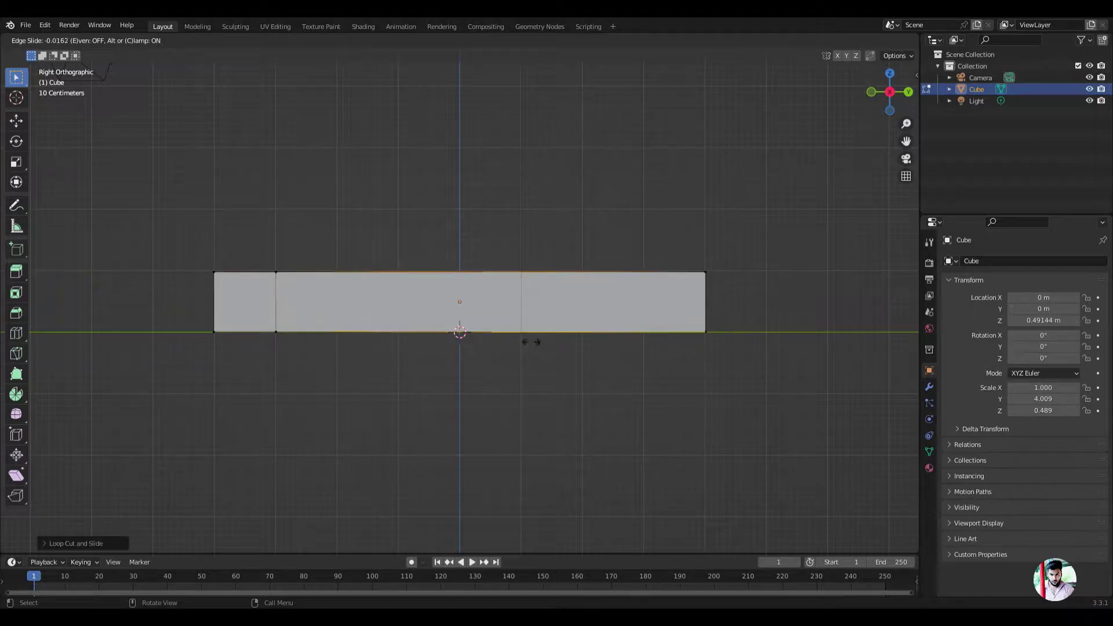
{"action": "left_click", "coordinate": [681, 352]}
{"action": "middle_click_drag", "start_coordinate": [681, 352], "coordinate": [171, 71]}
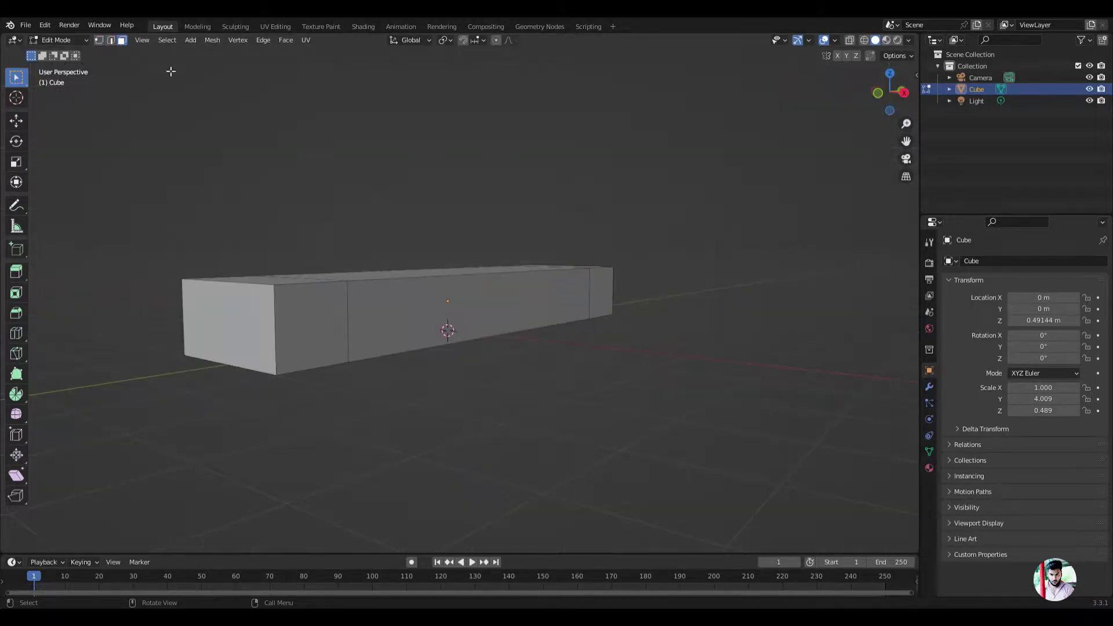
Extrude the side faces of one end section outward into a crossbar
{"action": "left_click", "coordinate": [337, 338]}
{"action": "left_click", "coordinate": [608, 298]}
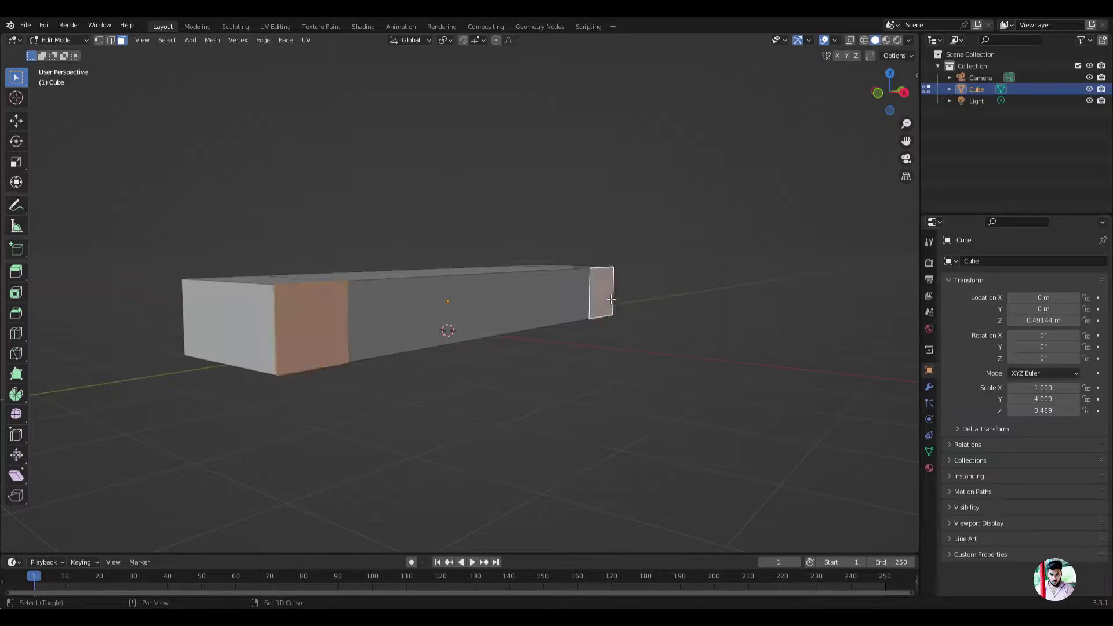
{"action": "key", "text": "KP_1"}
{"action": "key", "text": "e"}
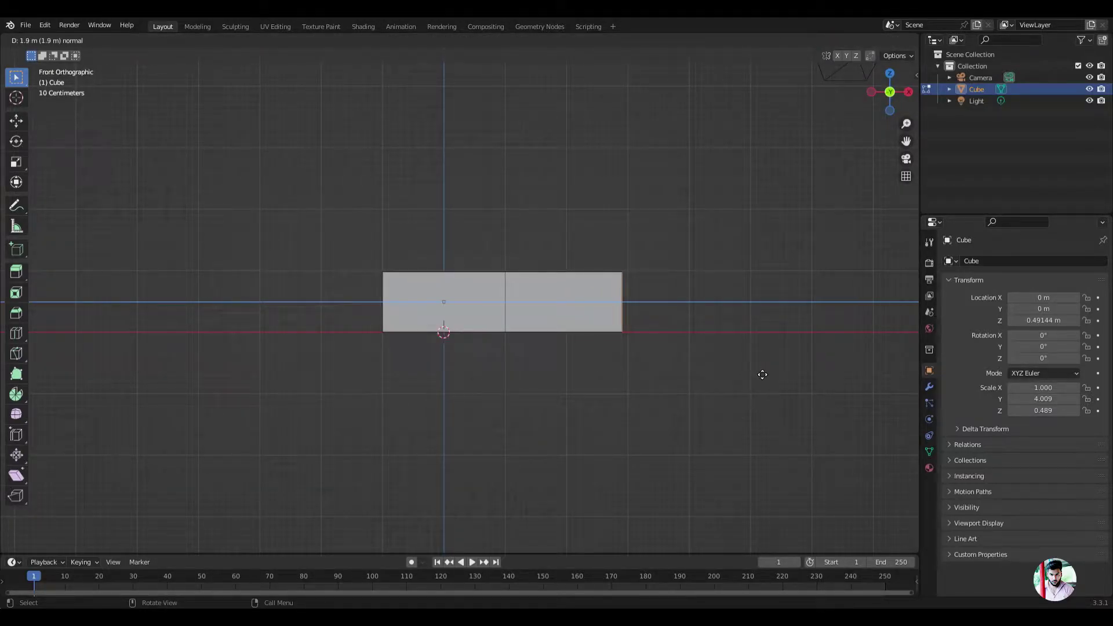
{"action": "left_click", "coordinate": [764, 374]}
Extrude the other end section's side faces outward into a second crossbar
{"action": "middle_click_drag", "start_coordinate": [764, 374], "coordinate": [246, 298]}
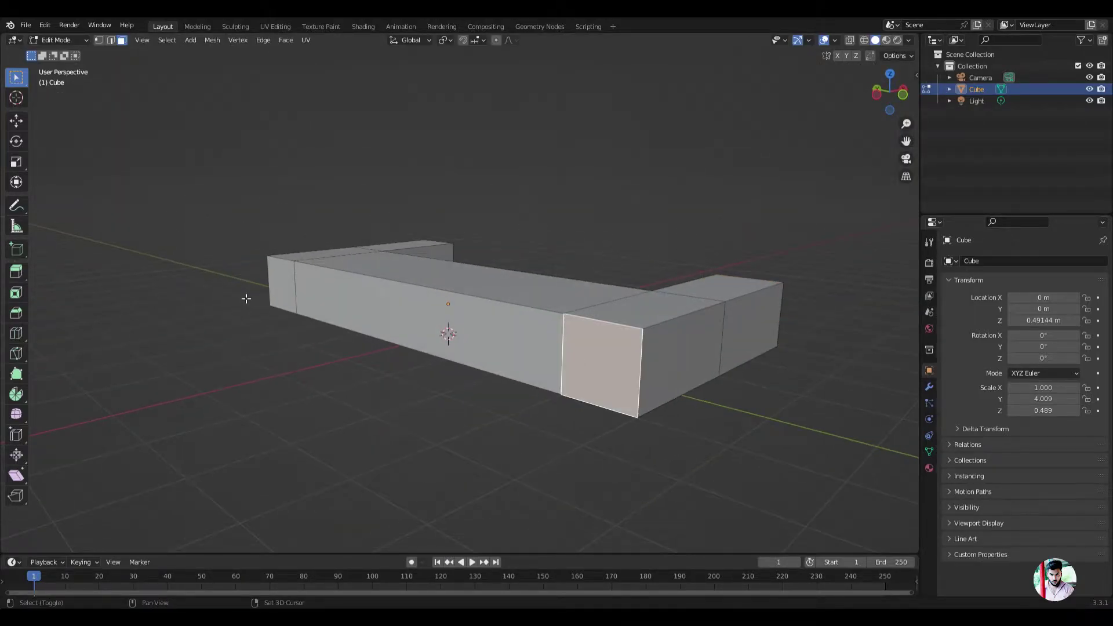
{"action": "left_click", "coordinate": [288, 286]}
{"action": "key", "text": "KP_1"}
{"action": "key", "text": "e"}
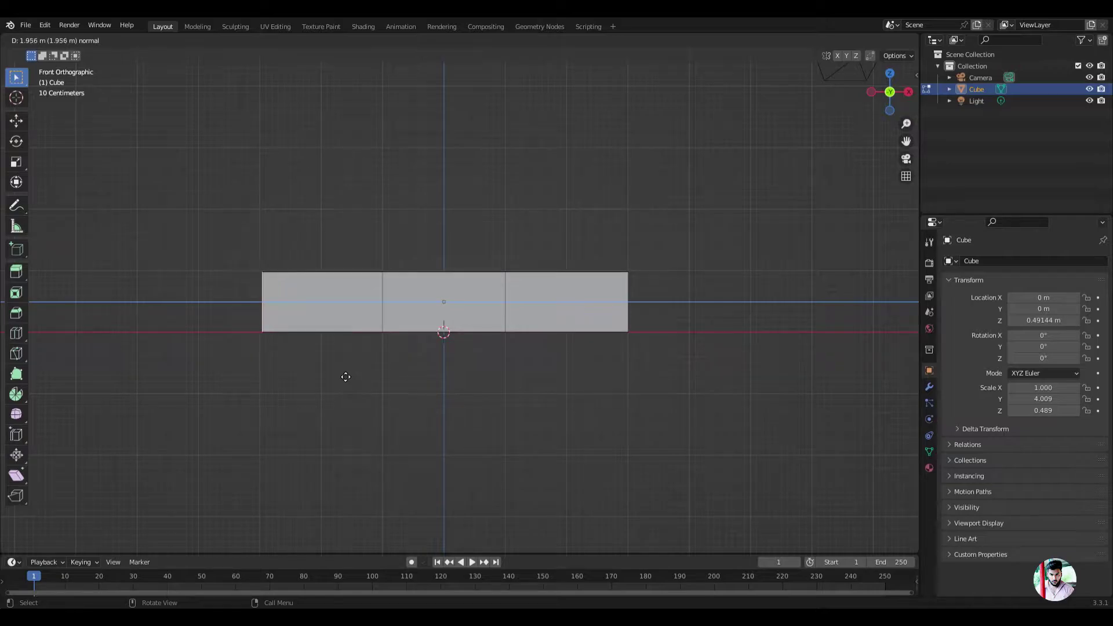
Finish the second crossbar and add midpoint loop cuts across the crossbar arms
{"action": "left_click", "coordinate": [343, 377]}
{"action": "key", "text": "ctrl+KP_7"}
{"action": "key", "text": "ctrl+r"}
{"action": "left_click", "coordinate": [538, 157]}
{"action": "right_click", "coordinate": [530, 154]}
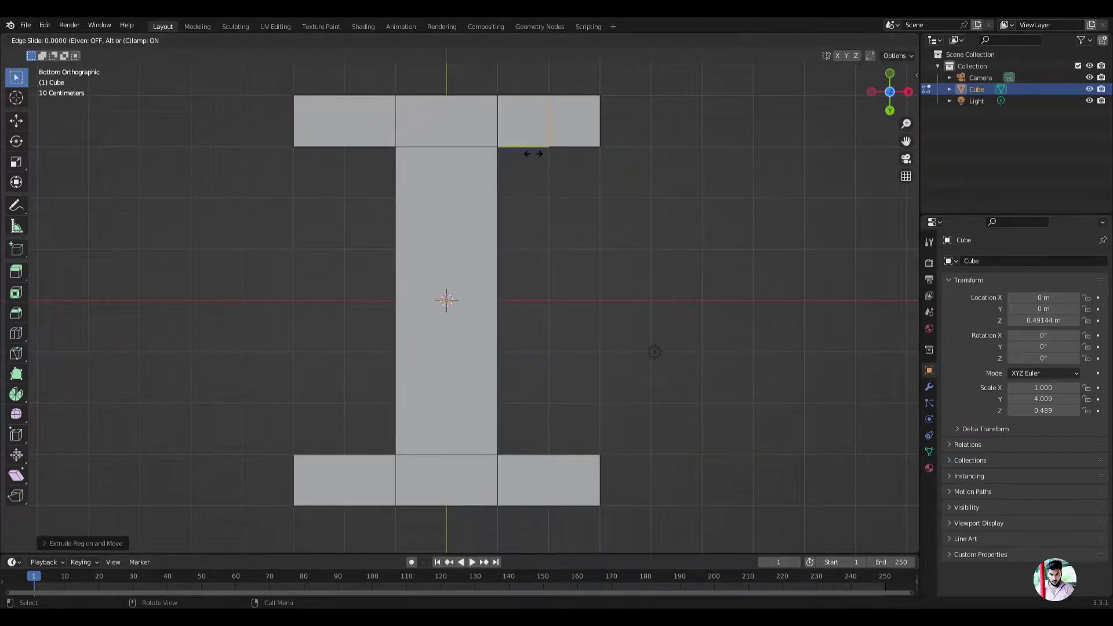
{"action": "key", "text": "ctrl+r"}
{"action": "left_click", "coordinate": [346, 510]}
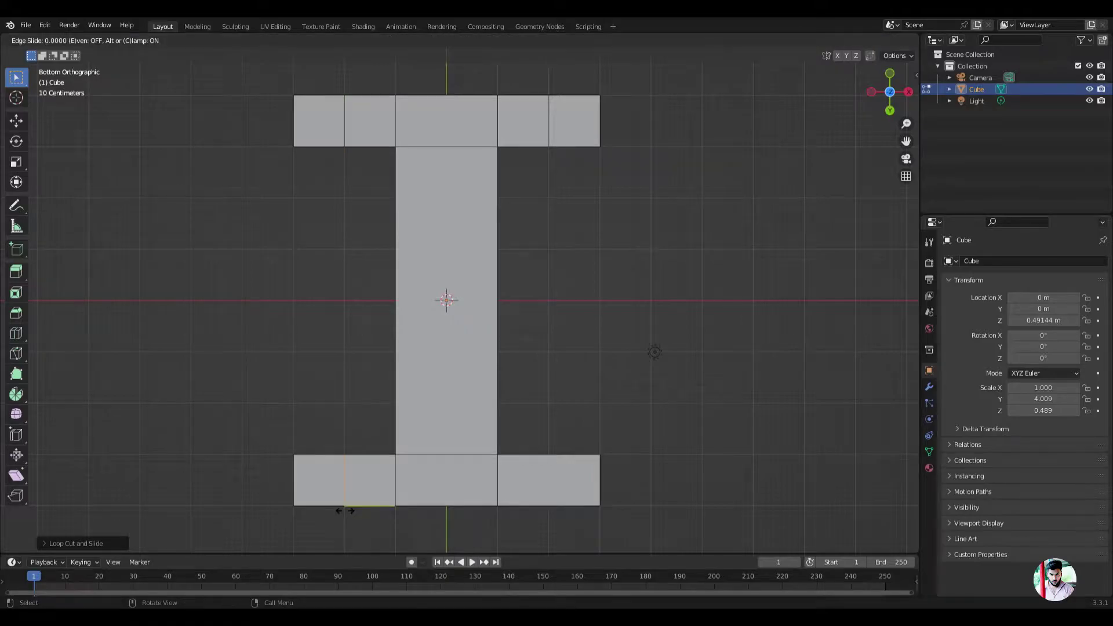
{"action": "right_click", "coordinate": [393, 519]}
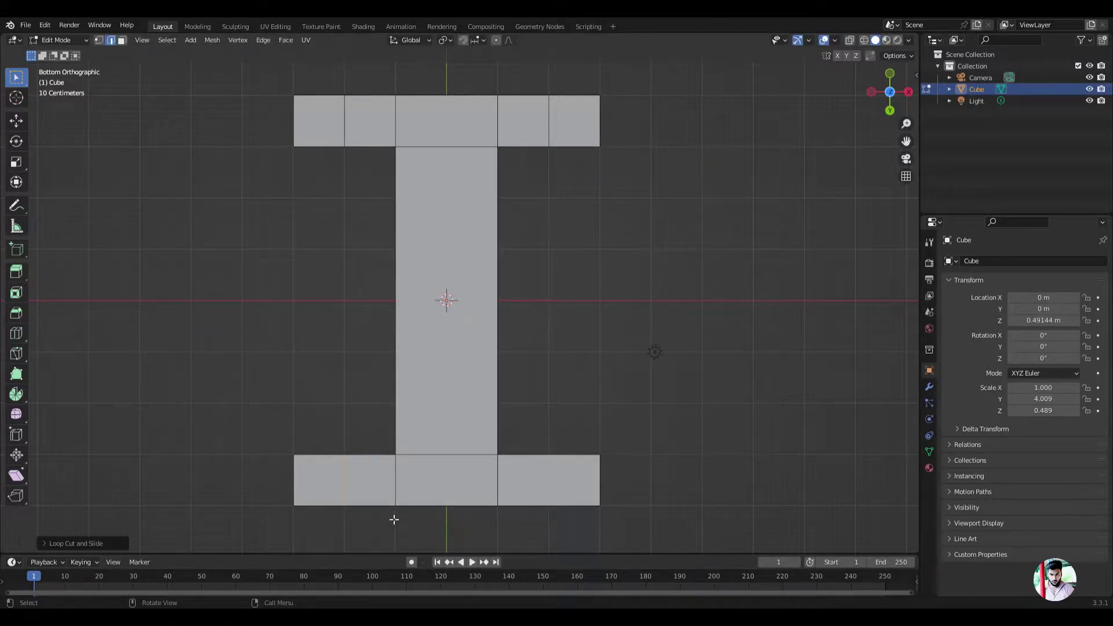
{"action": "key", "text": "ctrl+r"}
{"action": "left_click", "coordinate": [559, 518]}
{"action": "right_click", "coordinate": [557, 524]}
Extrude the corner block faces downward as wheel legs
{"action": "left_click", "coordinate": [575, 133]}
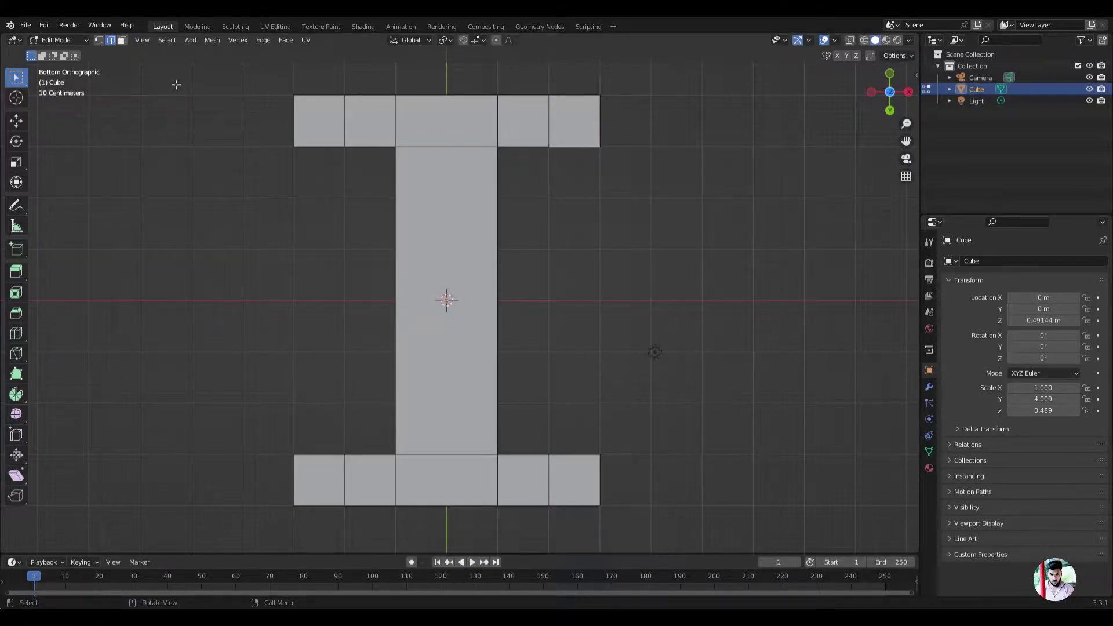
{"action": "left_click", "coordinate": [122, 41]}
{"action": "left_click", "coordinate": [339, 127]}
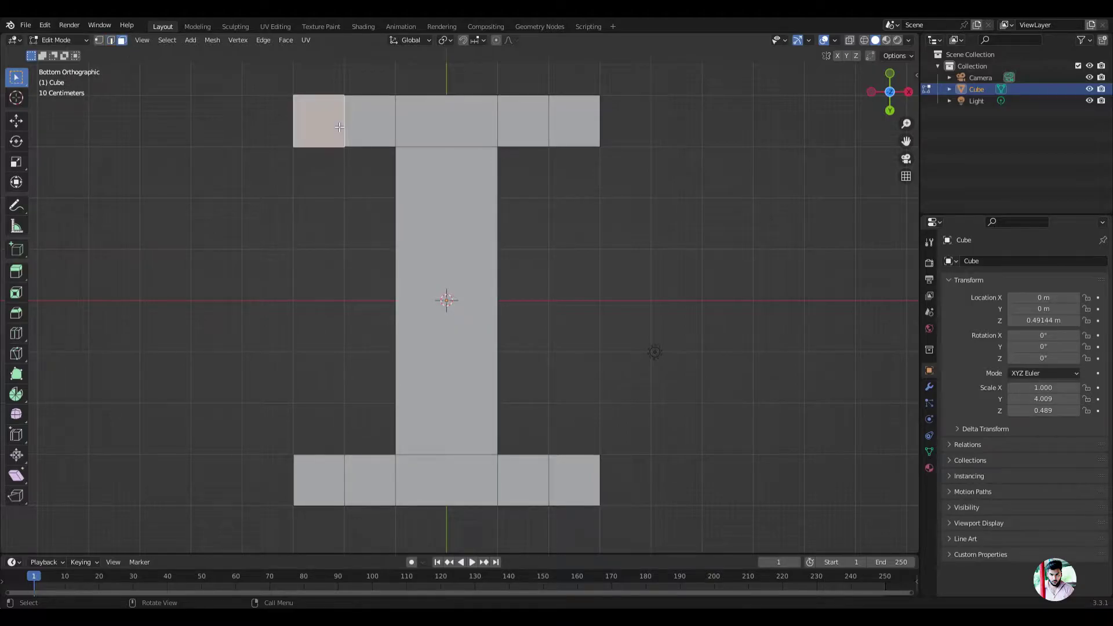
{"action": "left_click", "coordinate": [586, 129], "text": "shift"}
{"action": "left_click", "coordinate": [553, 488], "text": "shift"}
{"action": "key", "text": "KP_1"}
{"action": "key", "text": "e"}
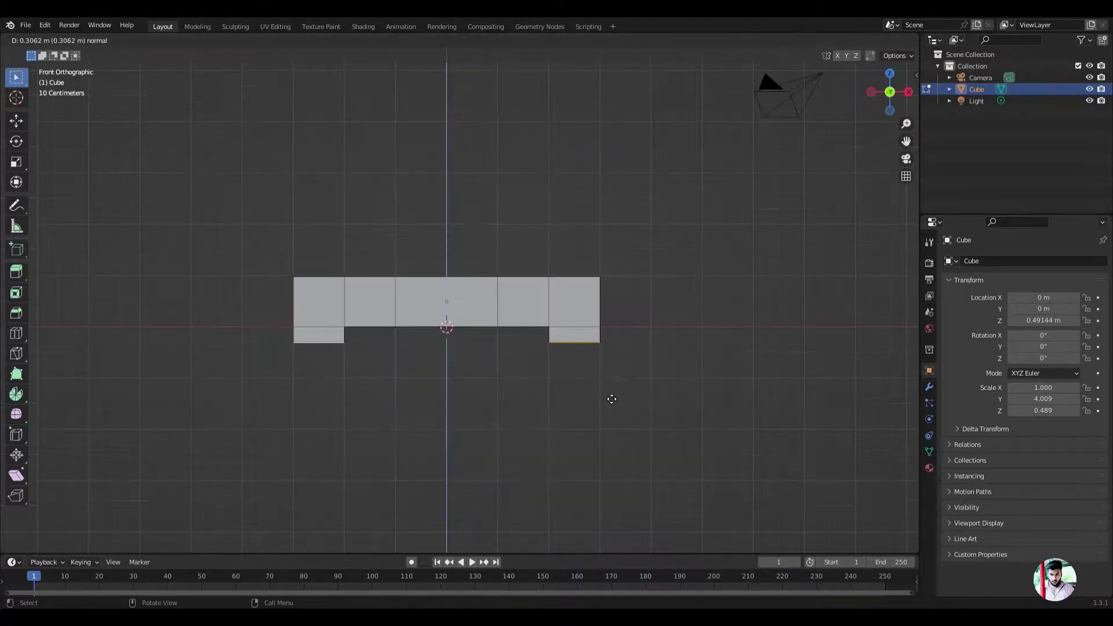
{"action": "left_click", "coordinate": [610, 432]}
Add four loop cuts dividing the body's middle into segments
{"action": "key", "text": "KP_3"}
{"action": "key", "text": "g"}
{"action": "key", "text": "g"}
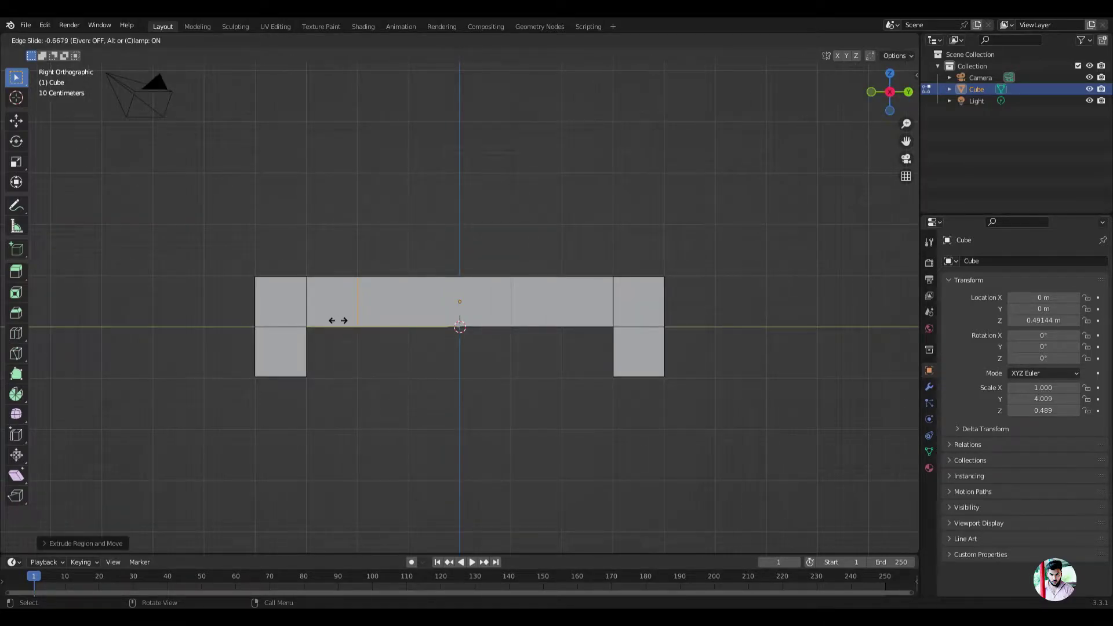
{"action": "left_click", "coordinate": [337, 320]}
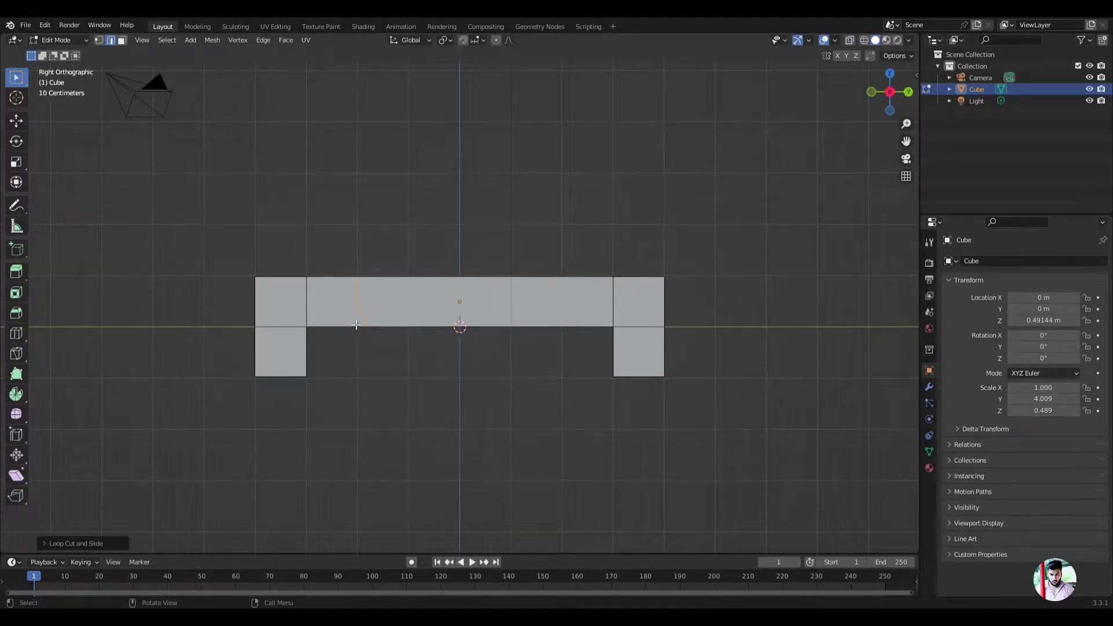
{"action": "key", "text": "ctrl+r"}
{"action": "left_click", "coordinate": [386, 325]}
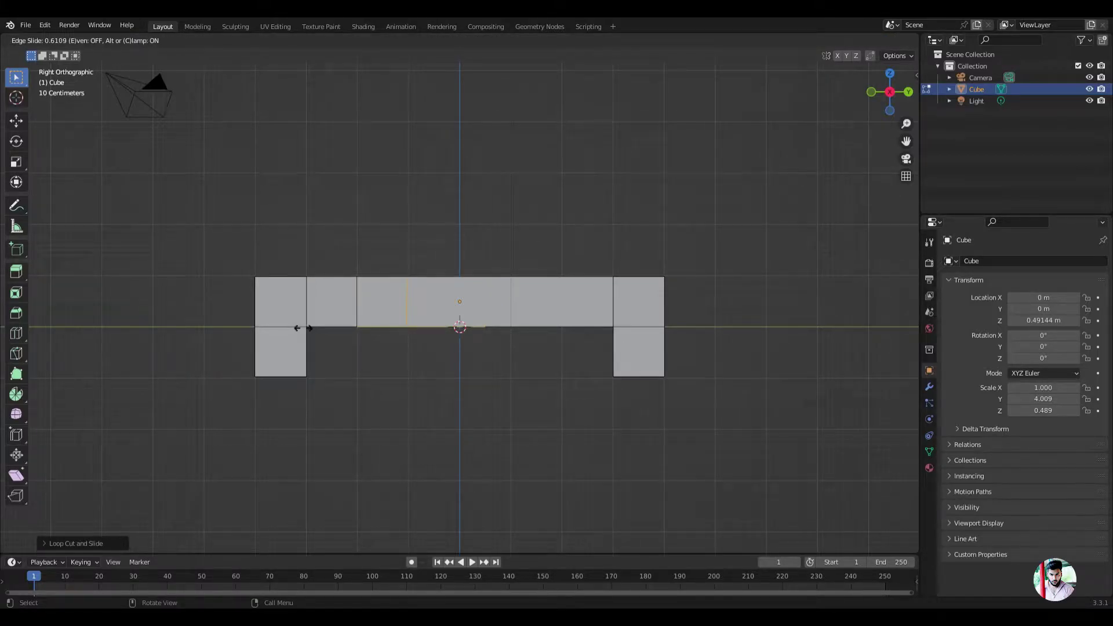
{"action": "left_click", "coordinate": [306, 330]}
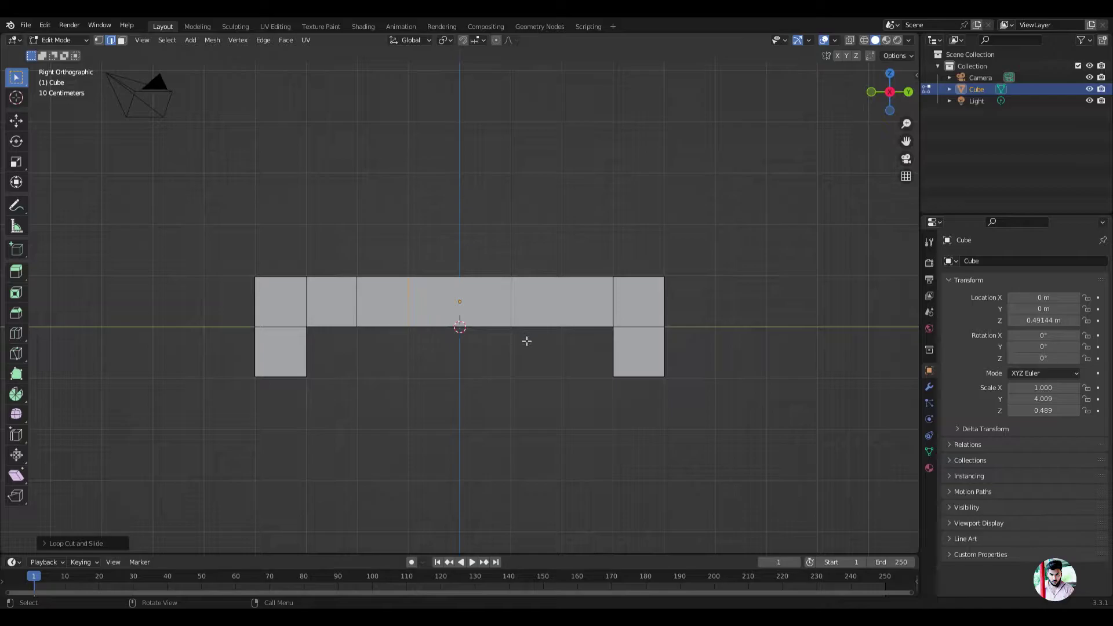
{"action": "key", "text": "ctrl+r"}
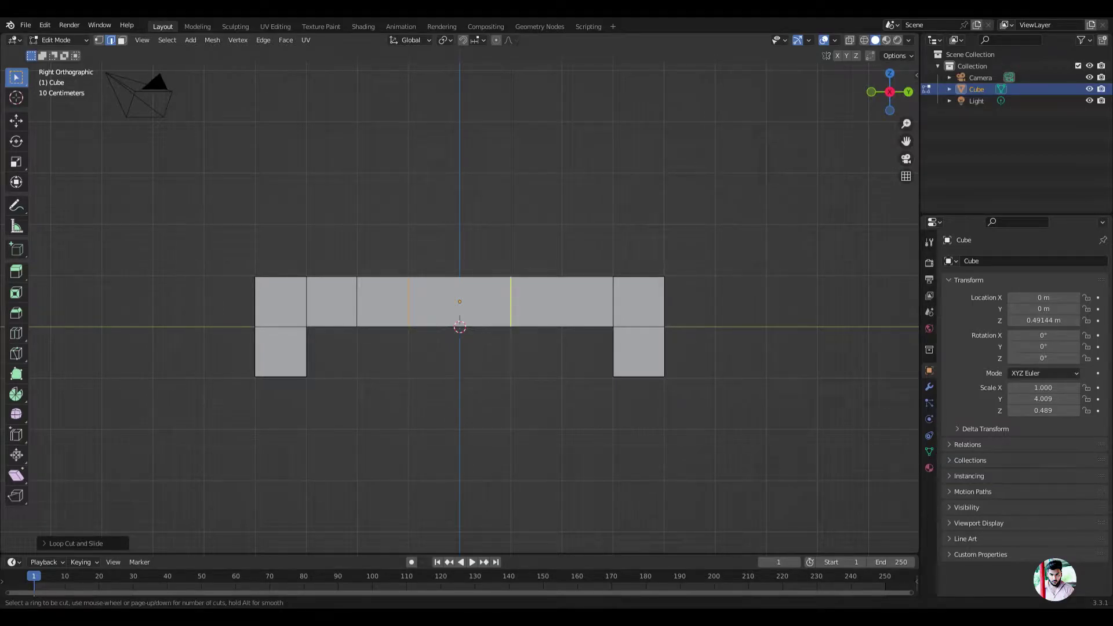
{"action": "left_click", "coordinate": [521, 330]}
{"action": "right_click", "coordinate": [525, 344]}
{"action": "key", "text": "ctrl+r"}
{"action": "left_click", "coordinate": [525, 344]}
{"action": "right_click", "coordinate": [525, 344]}
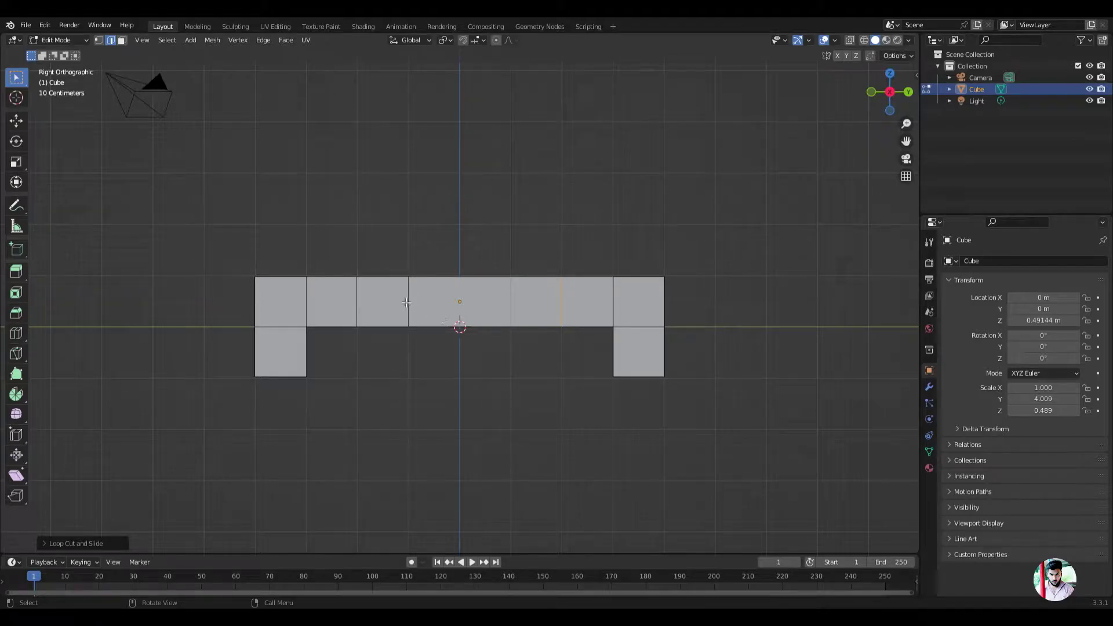
{"action": "left_click", "coordinate": [122, 41]}
In wireframe view, extrude two selected body sections
{"action": "left_click", "coordinate": [384, 307]}
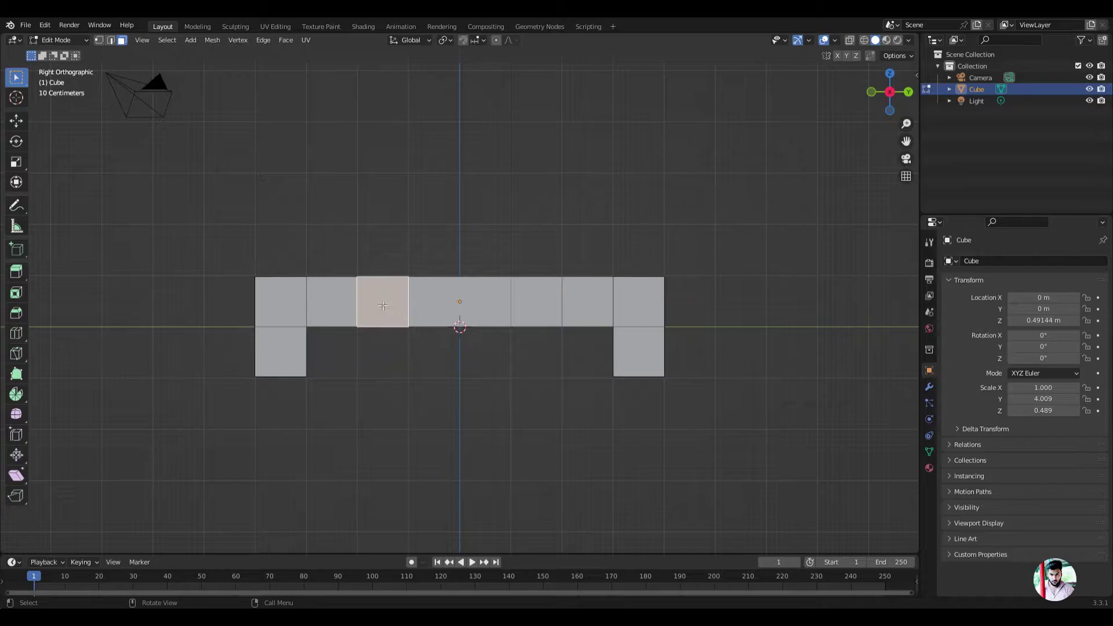
{"action": "left_click", "coordinate": [550, 313], "text": "shift"}
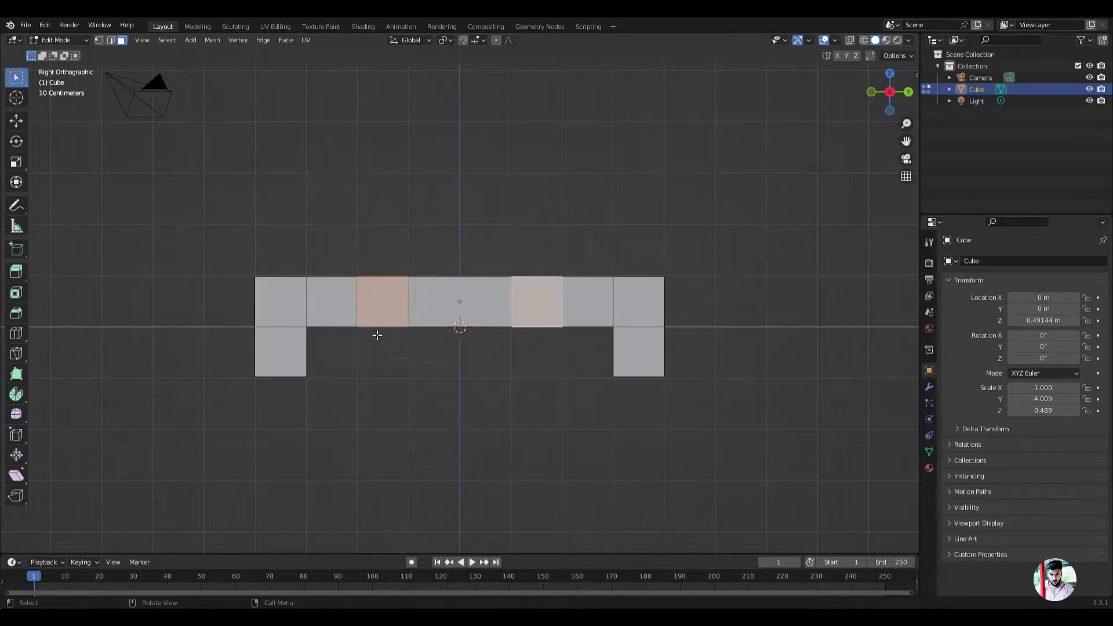
{"action": "middle_click_drag", "start_coordinate": [371, 315], "coordinate": [510, 232]}
{"action": "left_click", "coordinate": [864, 41]}
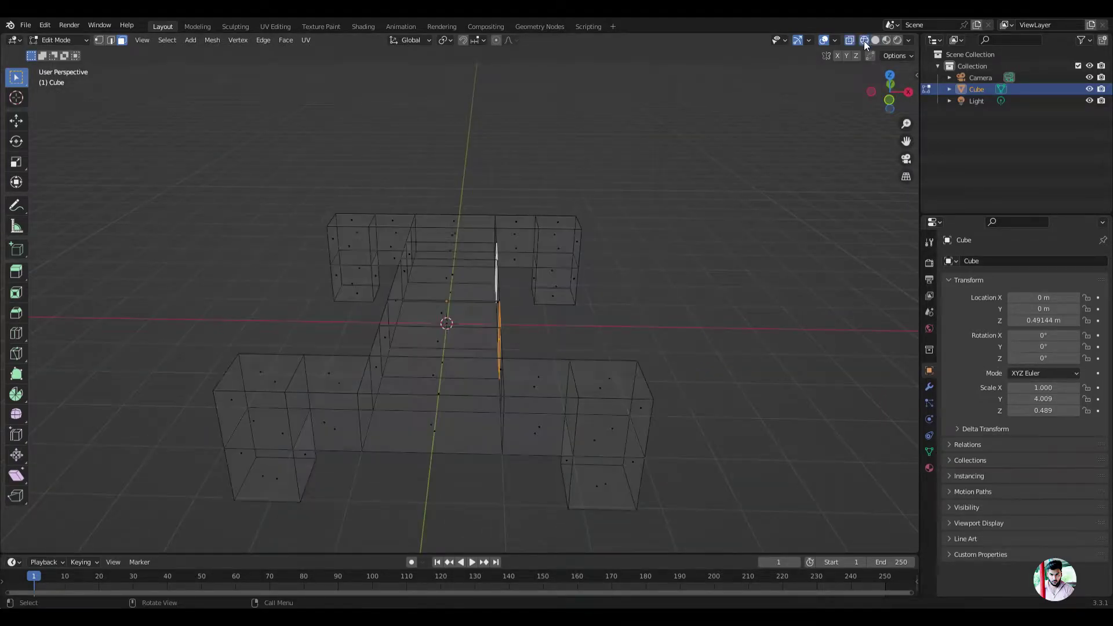
{"action": "key", "text": "KP_1"}
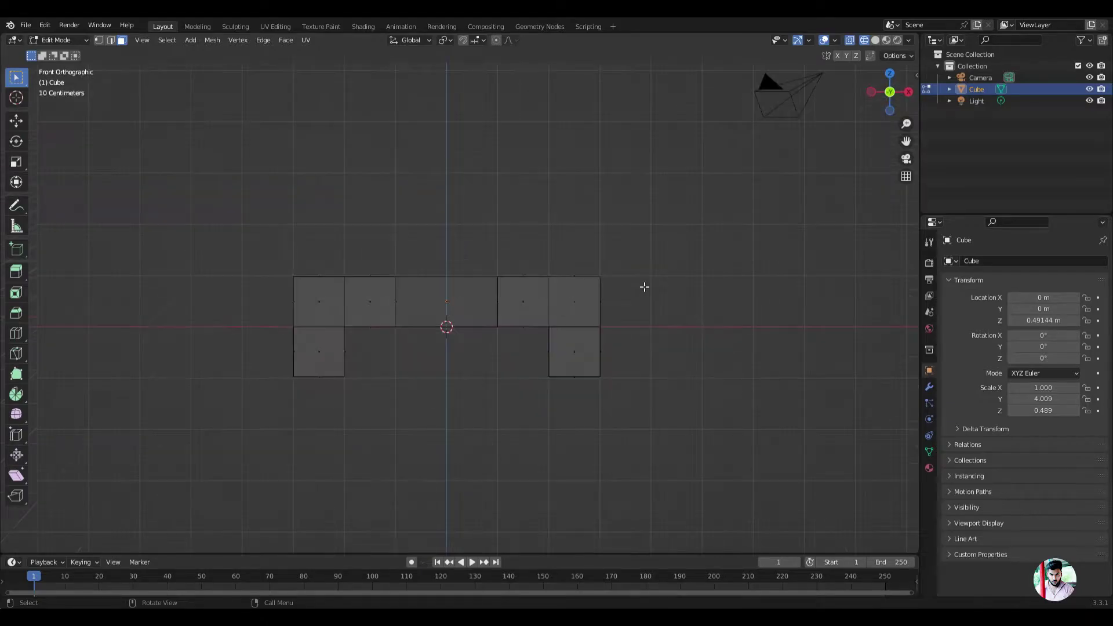
{"action": "key", "text": "e"}
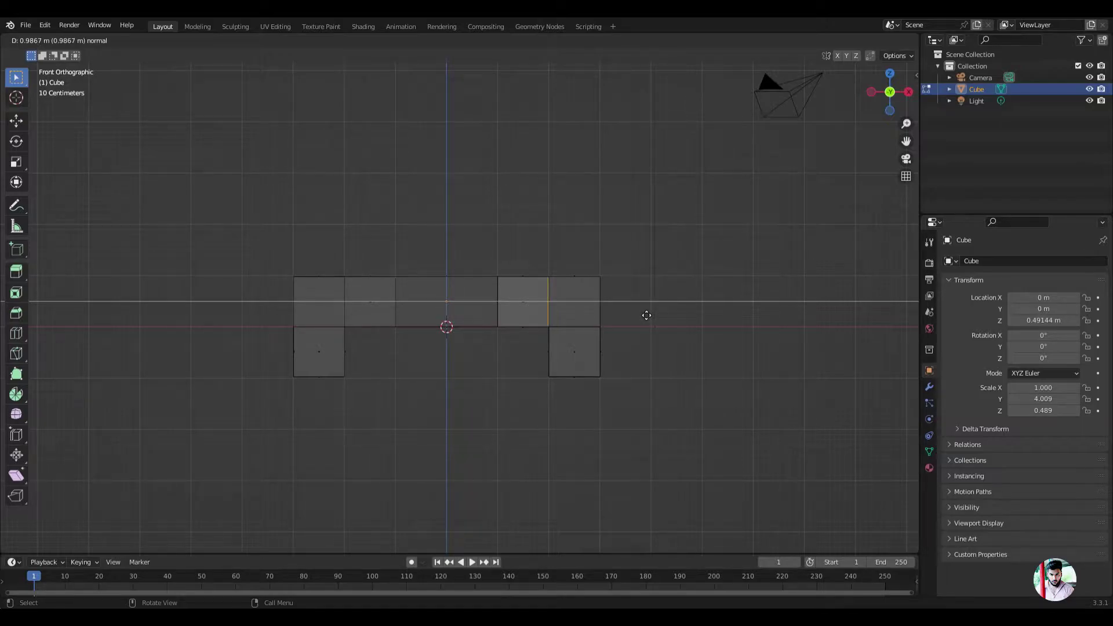
{"action": "left_click", "coordinate": [646, 316]}
Extrude two more faces of the body
{"action": "mouse_move", "coordinate": [421, 321]}
{"action": "middle_mouse_down"}
{"action": "mouse_move", "coordinate": [479, 326]}
{"action": "mouse_move", "coordinate": [453, 326]}
{"action": "middle_mouse_up"}
{"action": "left_click", "coordinate": [517, 330]}
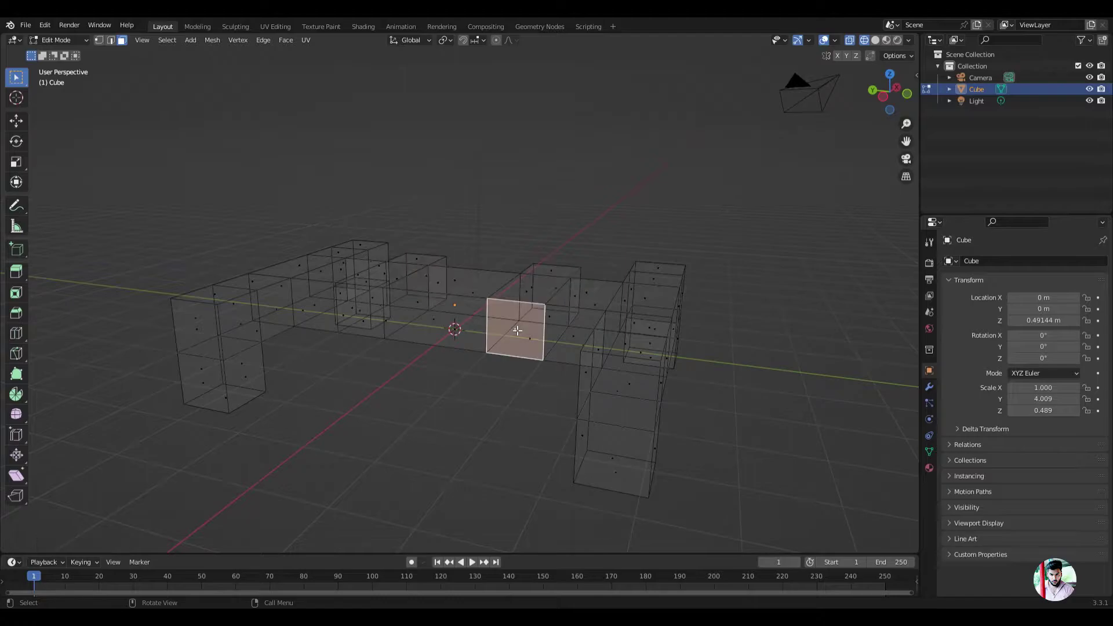
{"action": "left_click", "coordinate": [360, 320], "text": "shift"}
{"action": "key", "text": "KP_1"}
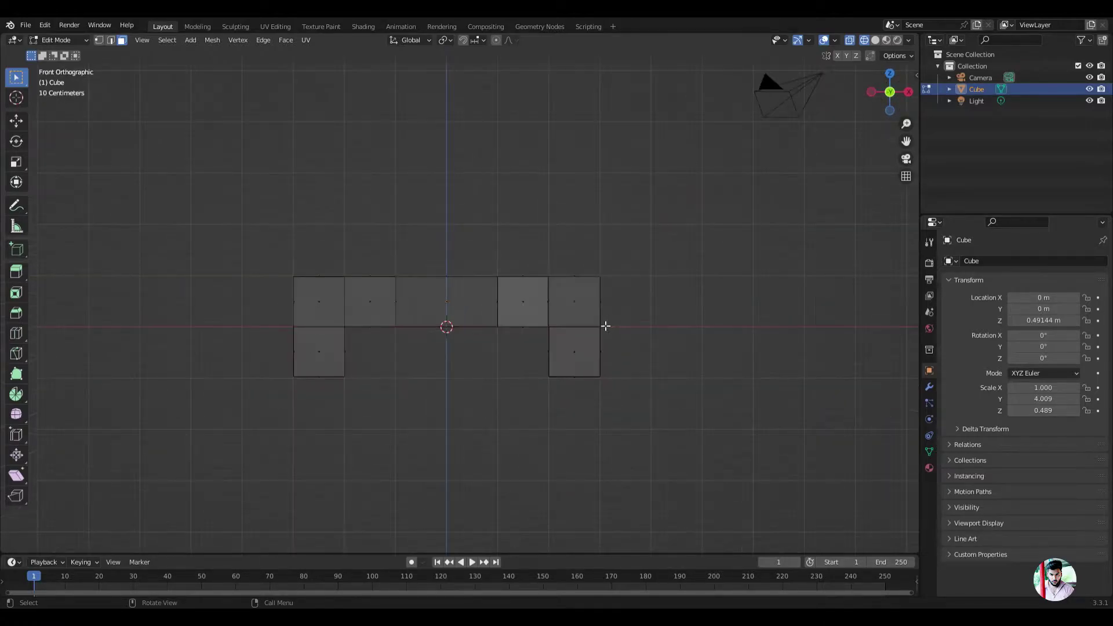
{"action": "key", "text": "e"}
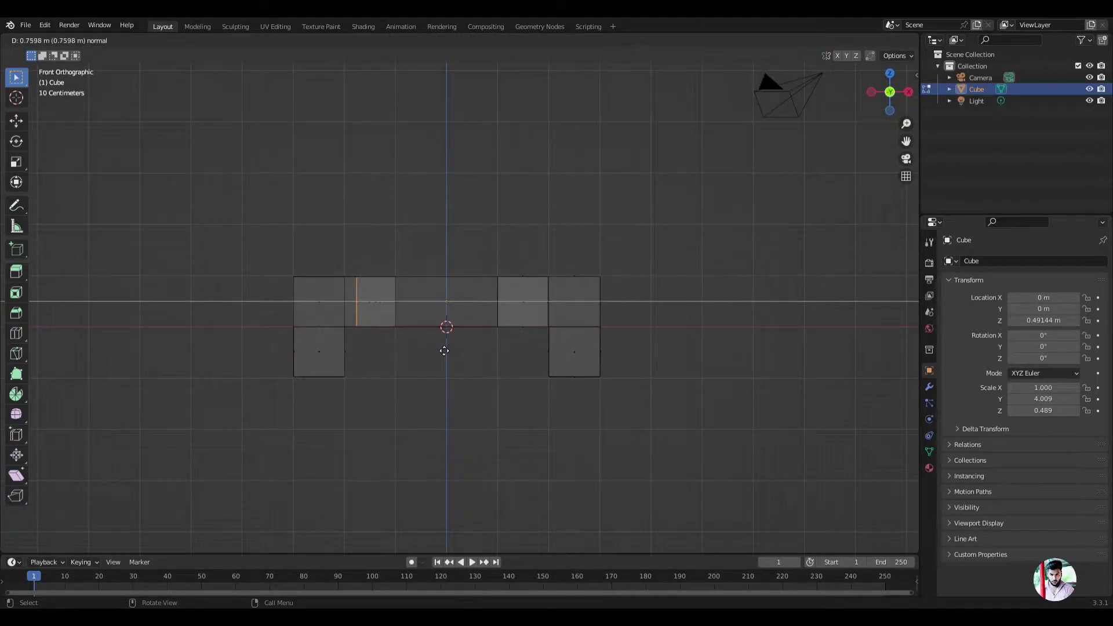
{"action": "left_click", "coordinate": [440, 350]}
Raise the extruded edges straight up along Z into thin upright walls
{"action": "middle_click_drag", "start_coordinate": [441, 350], "coordinate": [478, 228]}
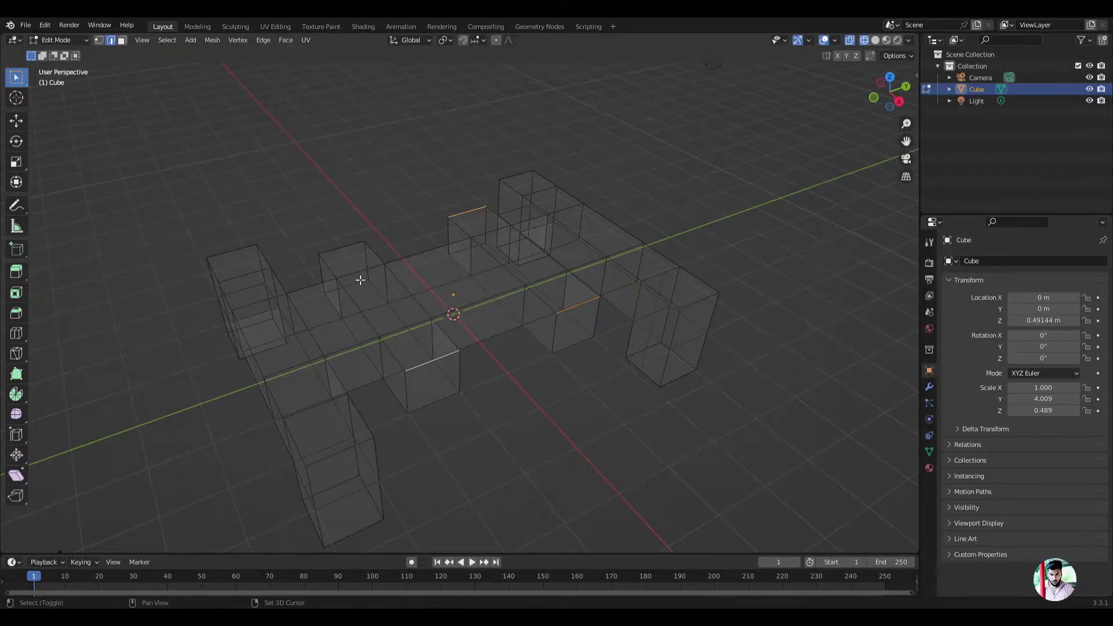
{"action": "middle_click_drag", "start_coordinate": [375, 325], "coordinate": [667, 315]}
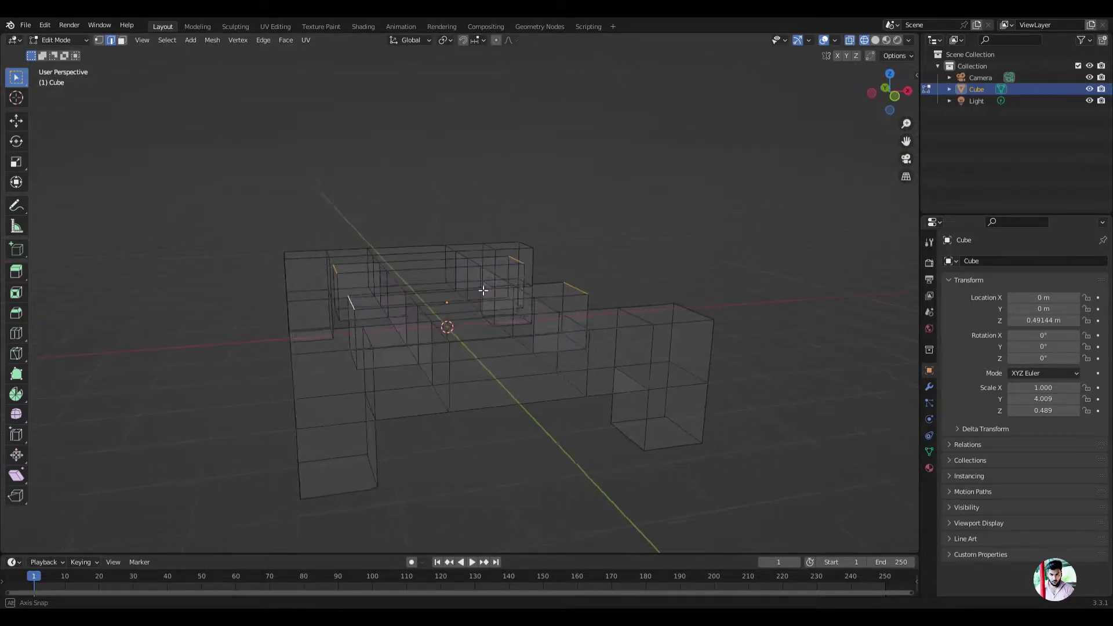
{"action": "key", "text": "KP_1"}
{"action": "key", "text": "g"}
{"action": "key", "text": "z"}
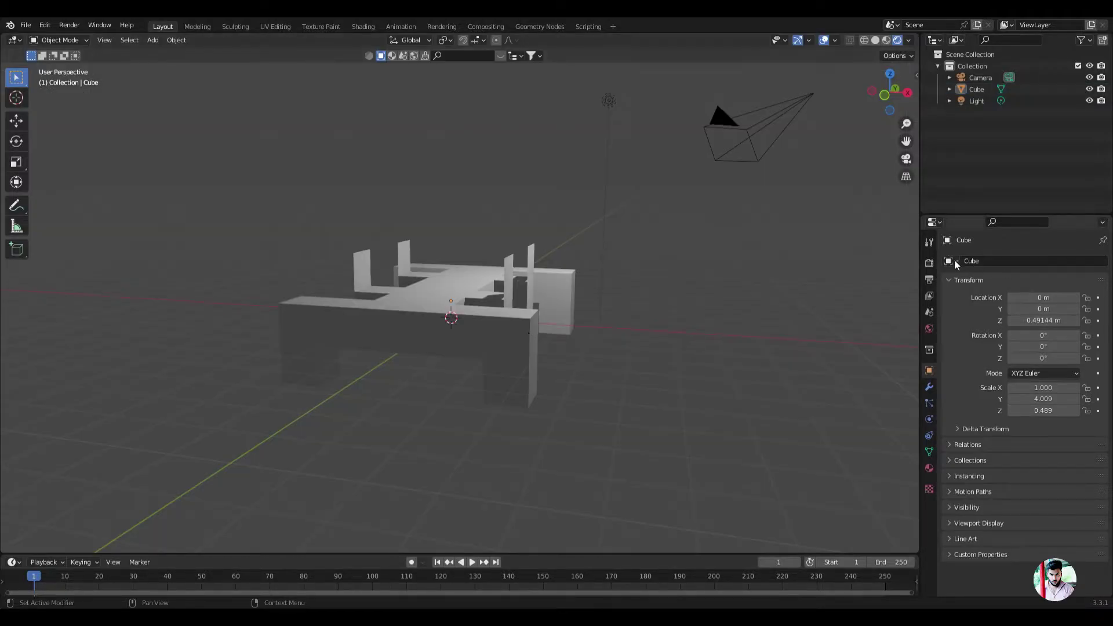
Set the render engine to Cycles with GPU Compute as the device
{"action": "left_click", "coordinate": [929, 263]}
{"action": "left_click", "coordinate": [1043, 261]}
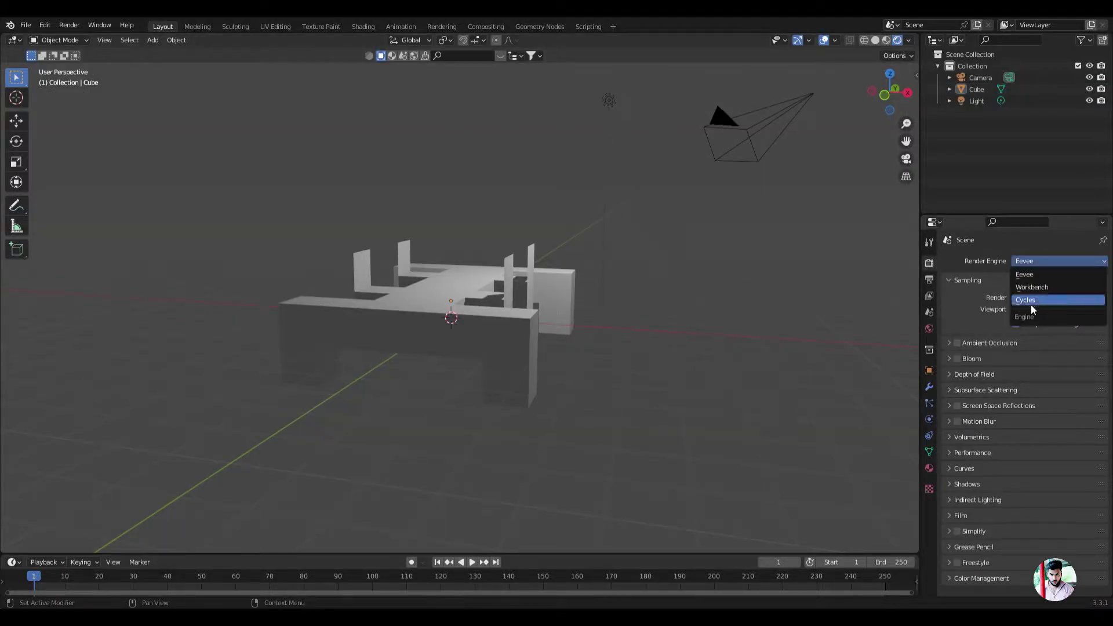
{"action": "left_click", "coordinate": [1031, 303]}
{"action": "left_click", "coordinate": [1043, 290]}
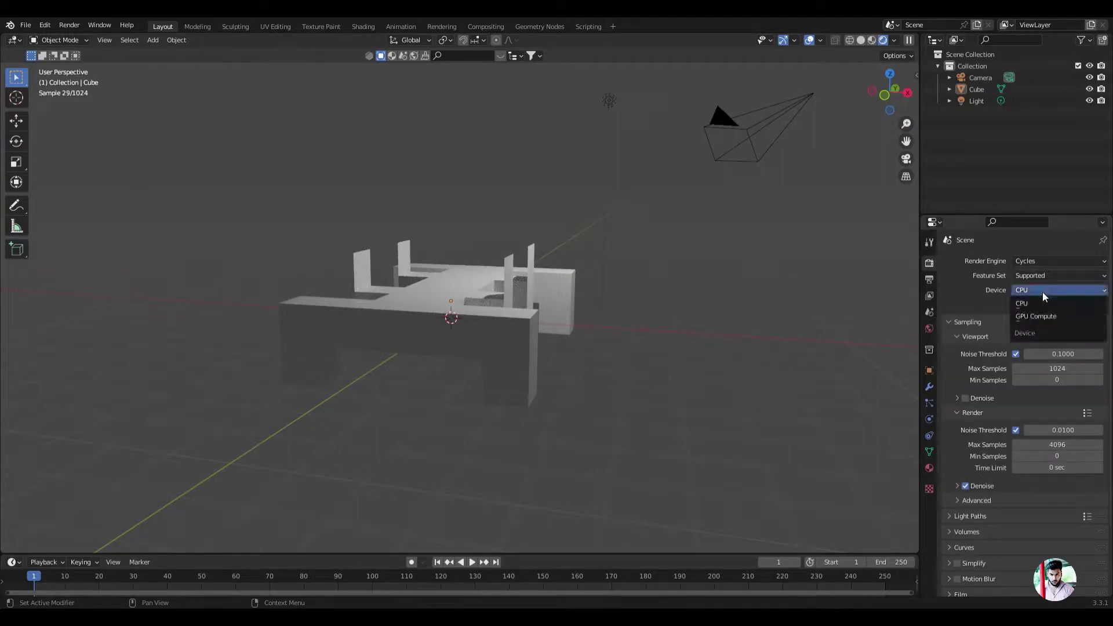
{"action": "left_click", "coordinate": [1037, 316]}
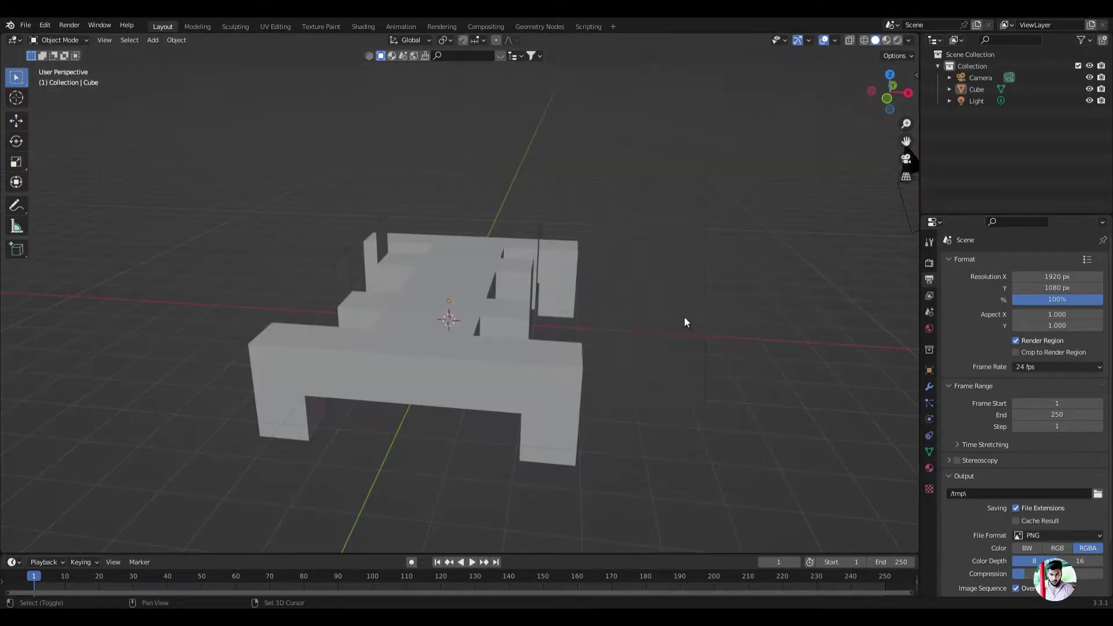
{"action": "key", "text": "shift+a"}
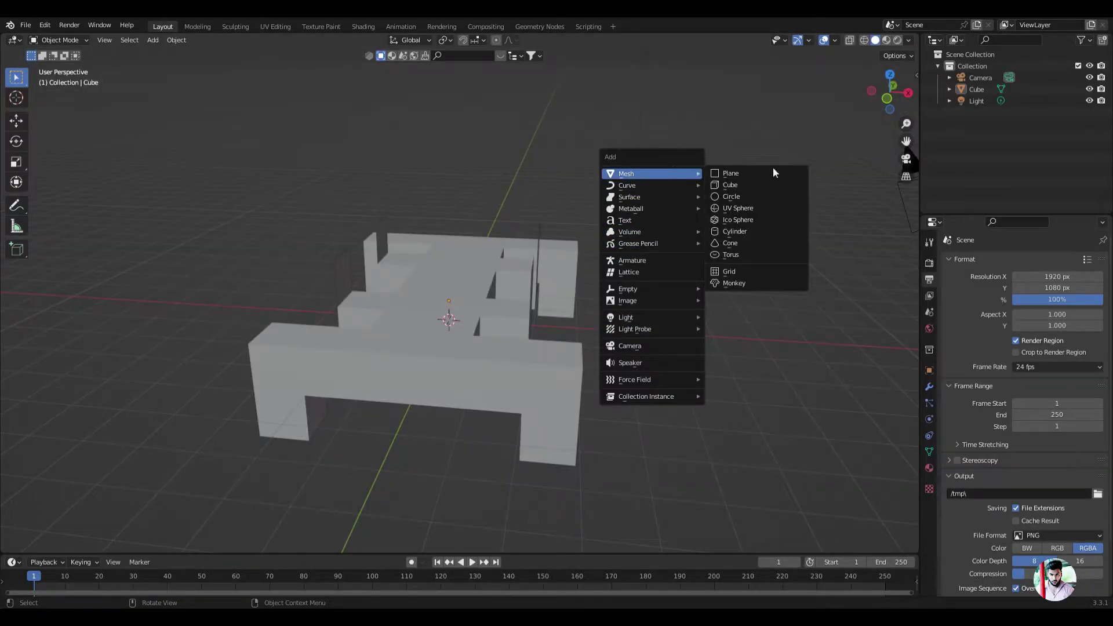
Add a cube and raise it along Z above the body
{"action": "left_click", "coordinate": [758, 187]}
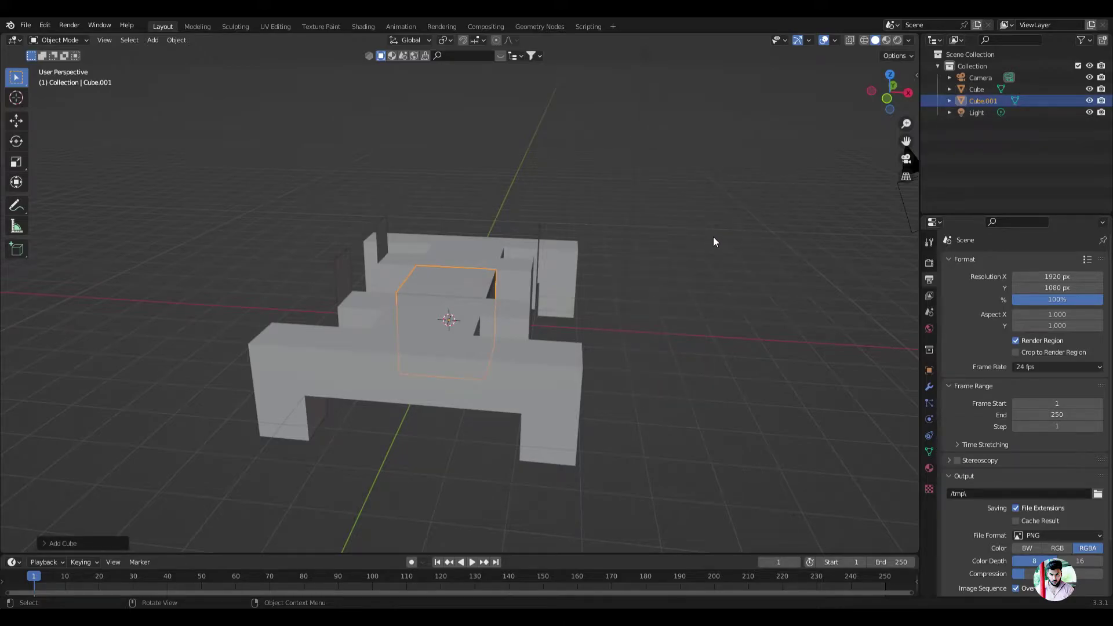
{"action": "key", "text": "KP_1"}
{"action": "key", "text": "g"}
{"action": "key", "text": "z"}
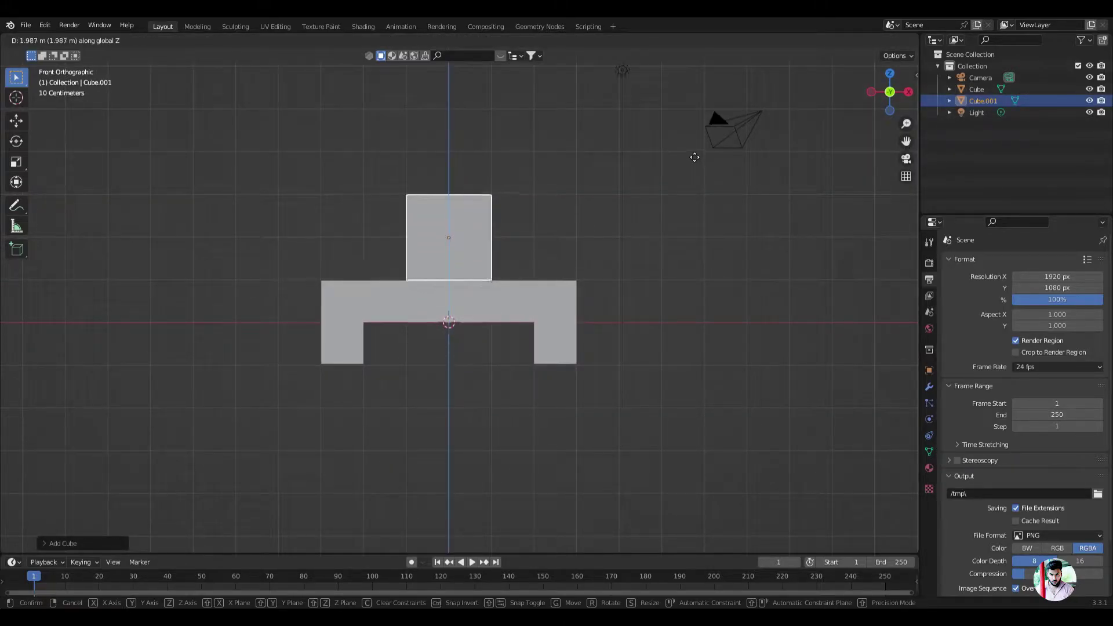
{"action": "left_click", "coordinate": [694, 157]}
Scale the cube along Y and X into a wide cabin block on the body
{"action": "key", "text": "KP_3"}
{"action": "key", "text": "s"}
{"action": "key", "text": "y"}
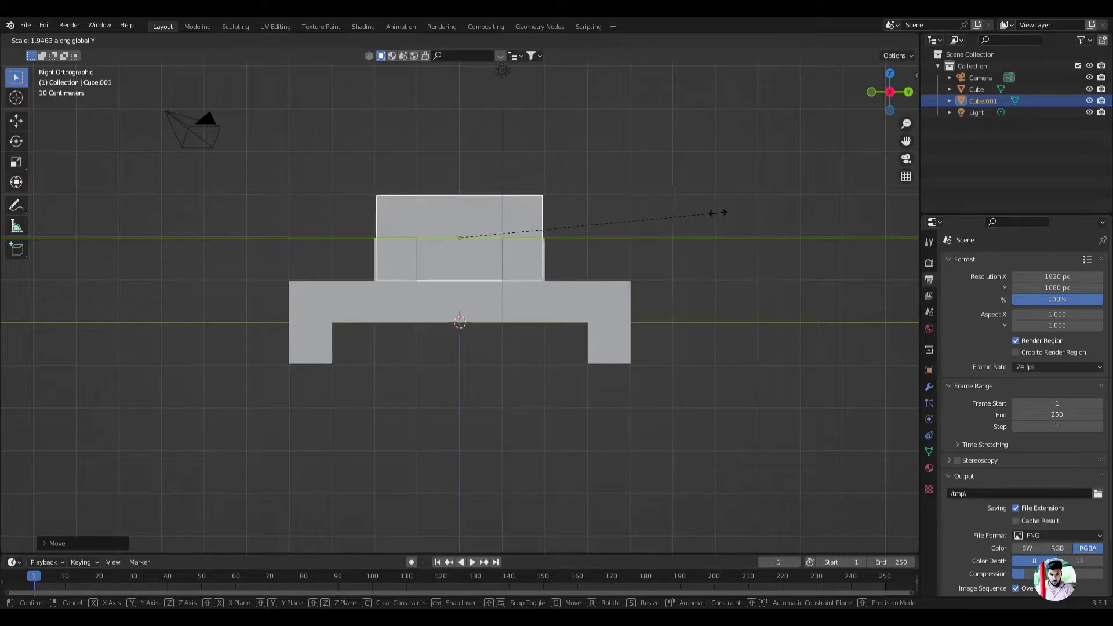
{"action": "left_click", "coordinate": [718, 213]}
{"action": "key", "text": "KP_1"}
{"action": "key", "text": "s"}
{"action": "key", "text": "x"}
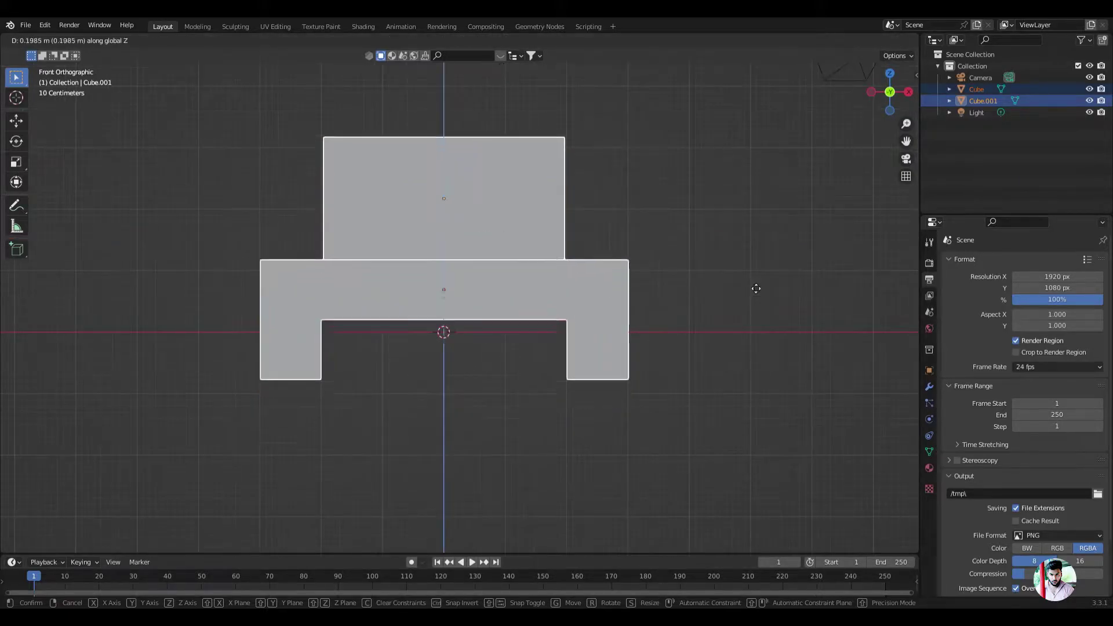
{"action": "left_click", "coordinate": [738, 184]}
{"action": "middle_click_drag", "start_coordinate": [732, 178], "coordinate": [455, 322]}
{"action": "key", "text": "alt+a"}
{"action": "key", "text": "shift+a"}
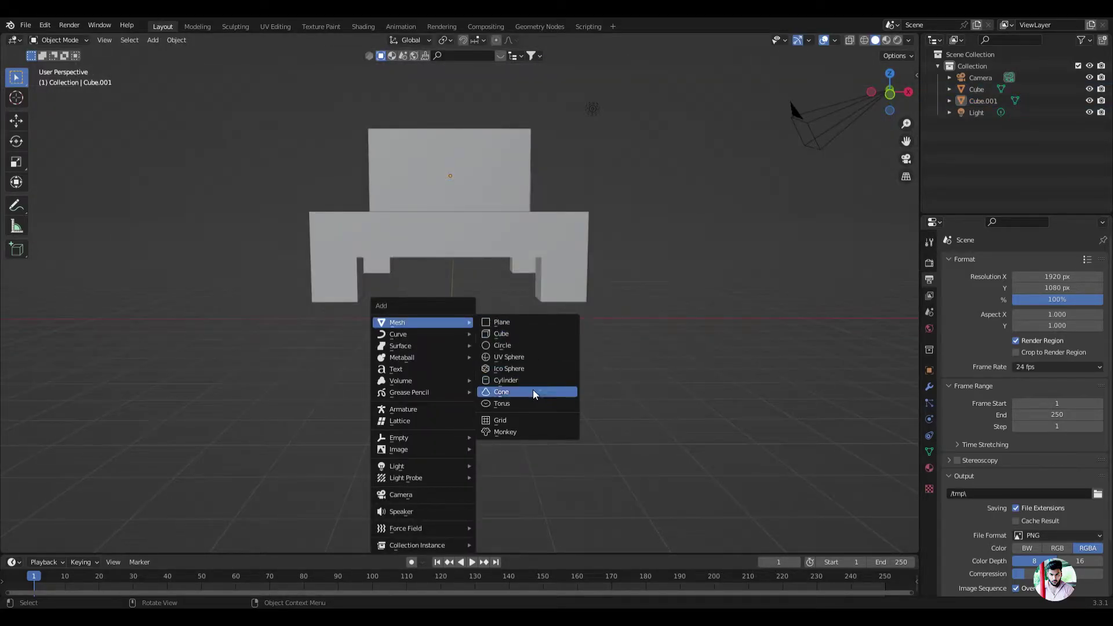
Add a torus and stand it upright by rotating 90° on X and 90° on Z
{"action": "left_click", "coordinate": [530, 403]}
{"action": "middle_click_drag", "start_coordinate": [528, 404], "coordinate": [531, 354]}
{"action": "key", "text": "r"}
{"action": "key", "text": "x"}
{"action": "key", "text": "9"}
{"action": "key", "text": "0"}
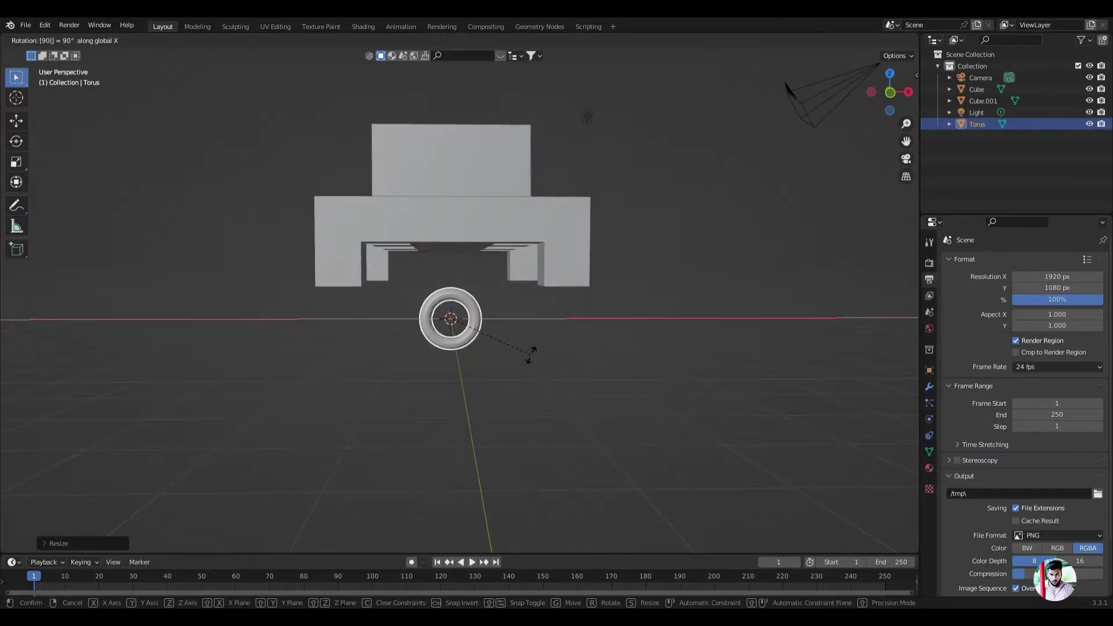
{"action": "key", "text": "Return"}
{"action": "key", "text": "r"}
{"action": "key", "text": "z"}
{"action": "key", "text": "9"}
{"action": "key", "text": "0"}
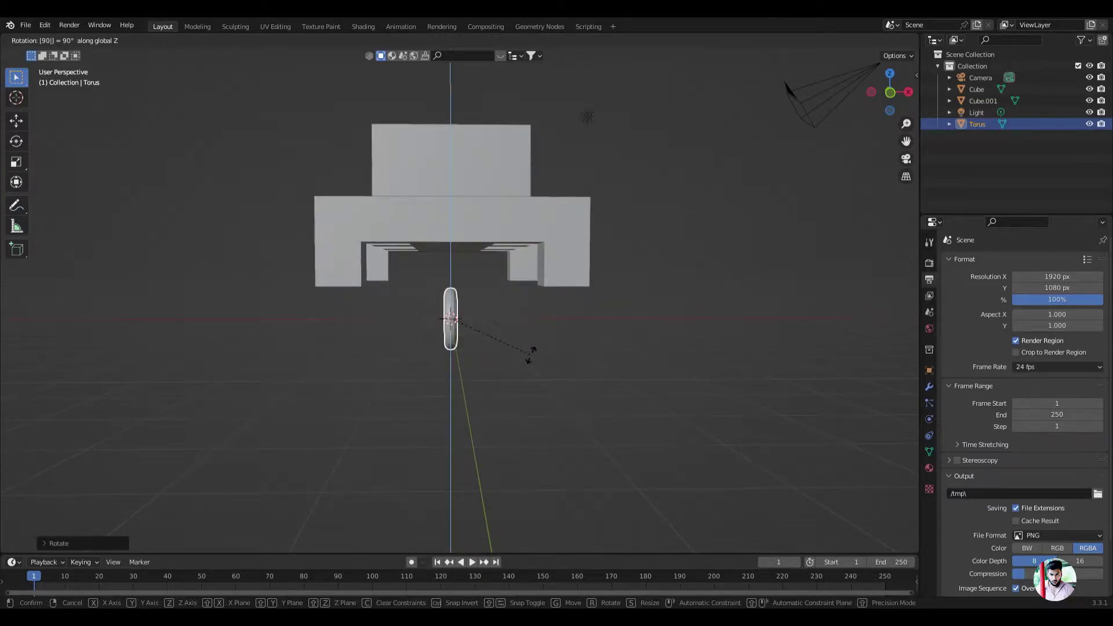
{"action": "key", "text": "Return"}
Move the wheel under the left side and duplicate it under the right side
{"action": "key", "text": "KP_1"}
{"action": "key", "text": "g"}
{"action": "key", "text": "x"}
{"action": "left_click", "coordinate": [433, 349]}
{"action": "key", "text": "shift+d"}
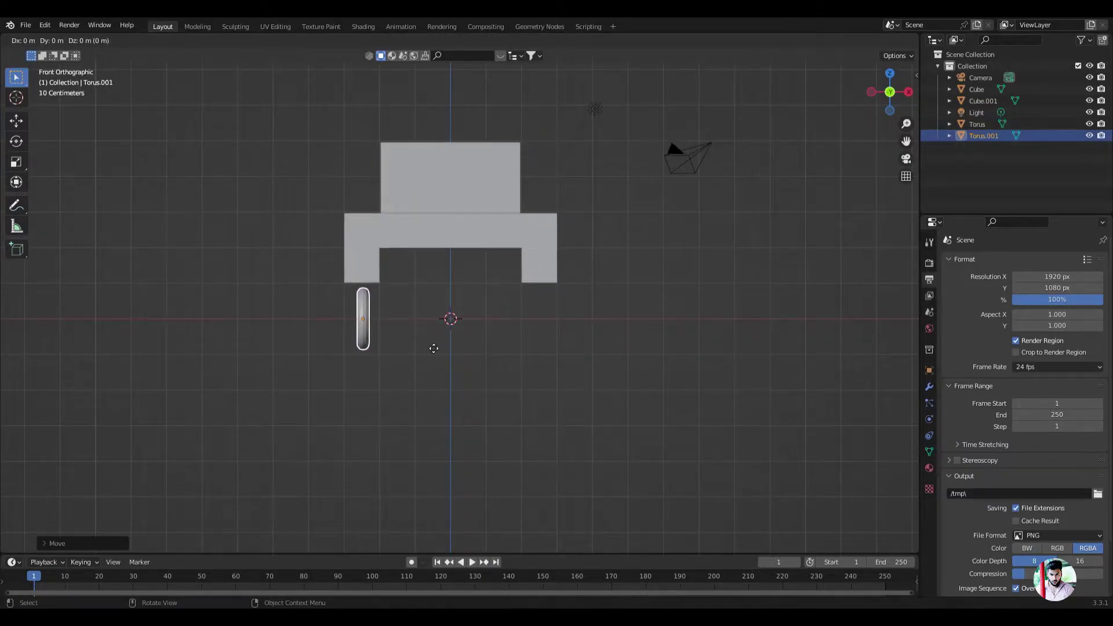
{"action": "key", "text": "x"}
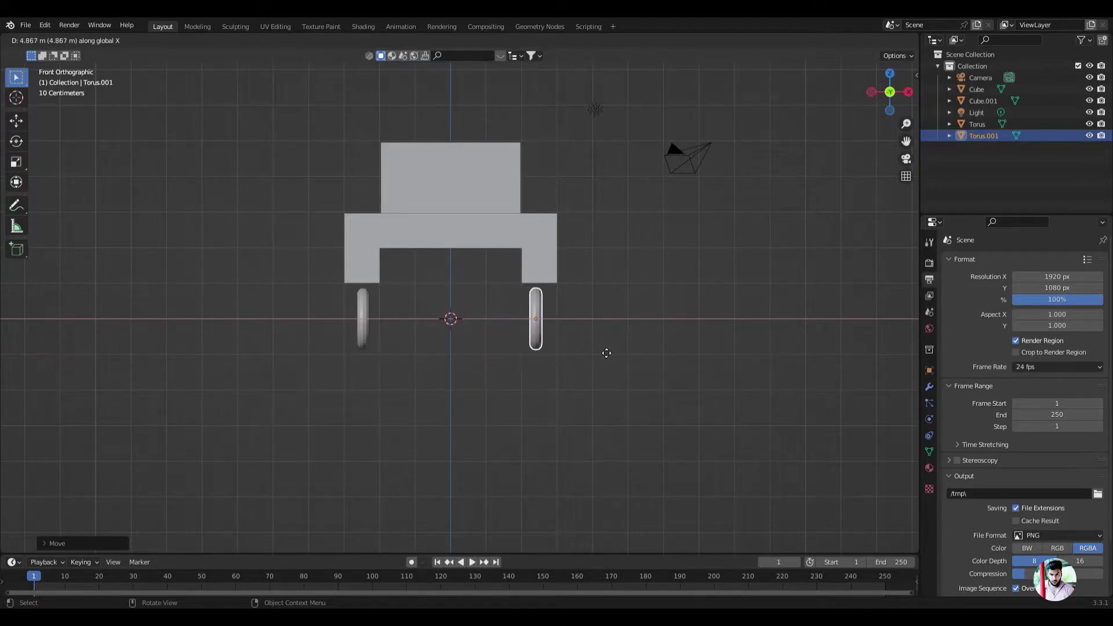
{"action": "left_click", "coordinate": [607, 352]}
Slide both wheels toward one end on Y, then copy one to the other end
{"action": "left_click", "coordinate": [363, 319], "text": "shift"}
{"action": "key", "text": "KP_3"}
{"action": "key", "text": "g"}
{"action": "key", "text": "y"}
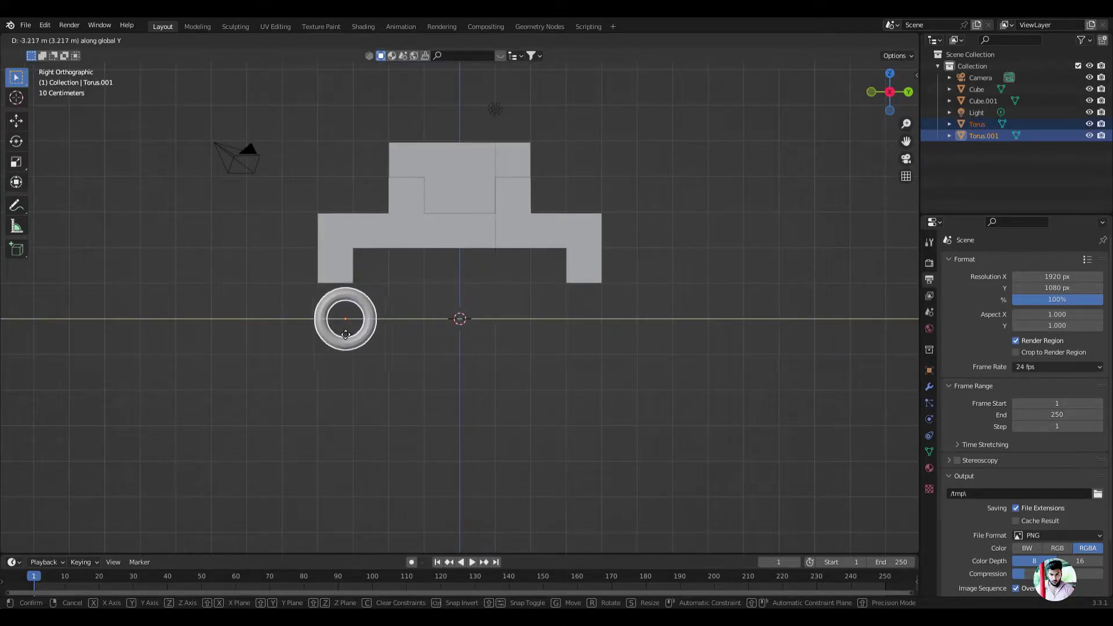
{"action": "left_click", "coordinate": [345, 334]}
{"action": "scroll", "coordinate": [337, 331], "scroll_direction": "up", "scroll_amount": 4}
{"action": "key", "text": "shift+d"}
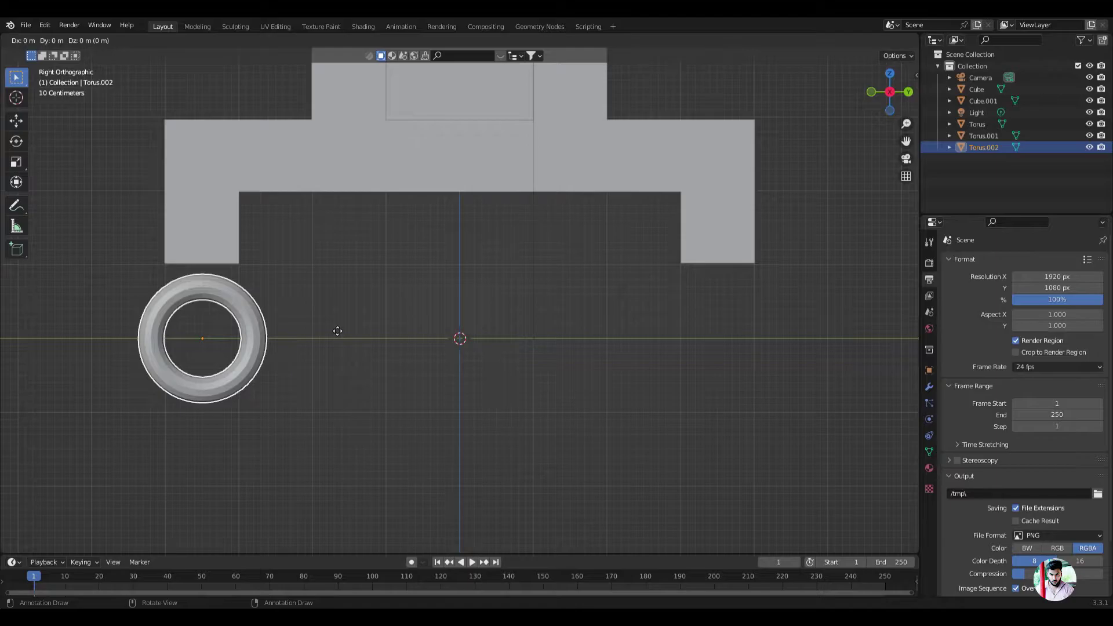
{"action": "key", "text": "y"}
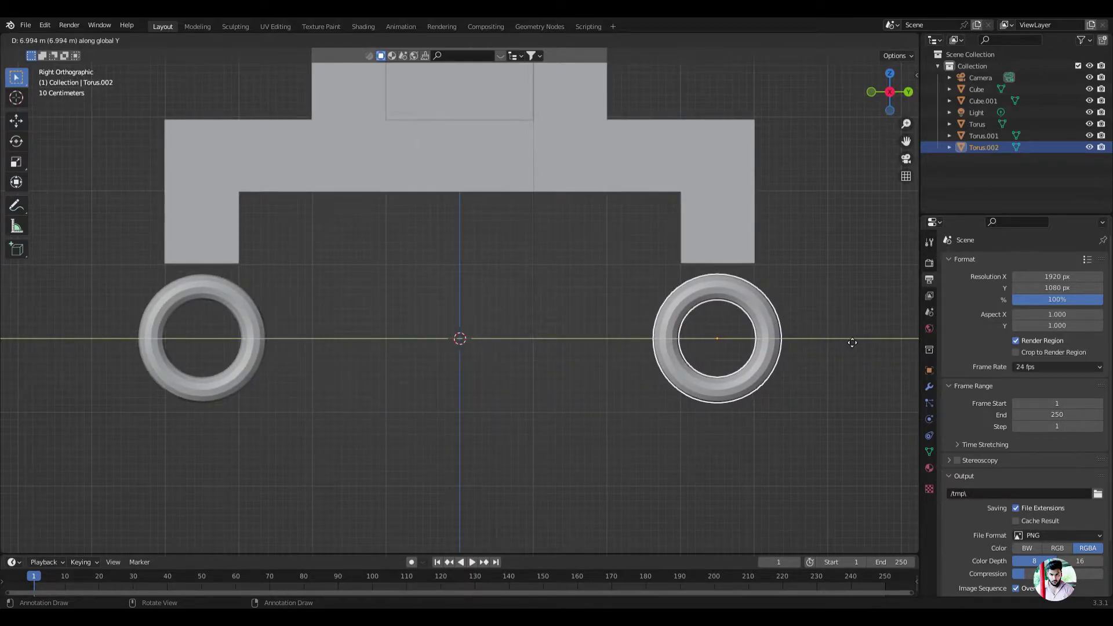
{"action": "left_click", "coordinate": [852, 343]}
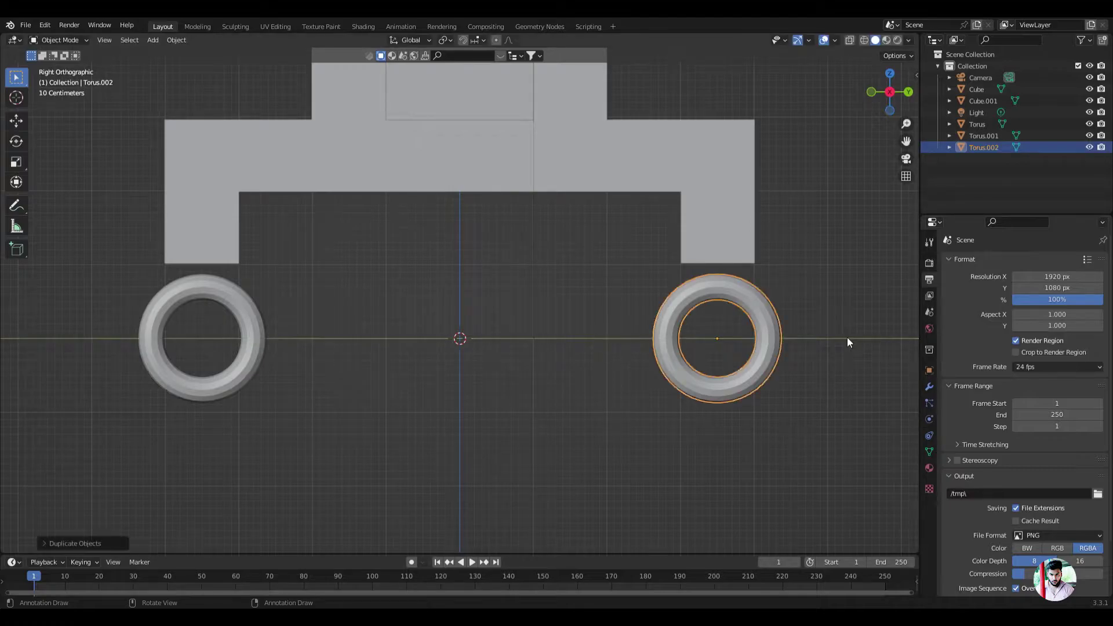
{"action": "key", "text": "KP_1"}
{"action": "key", "text": "shift+d"}
{"action": "key", "text": "x"}
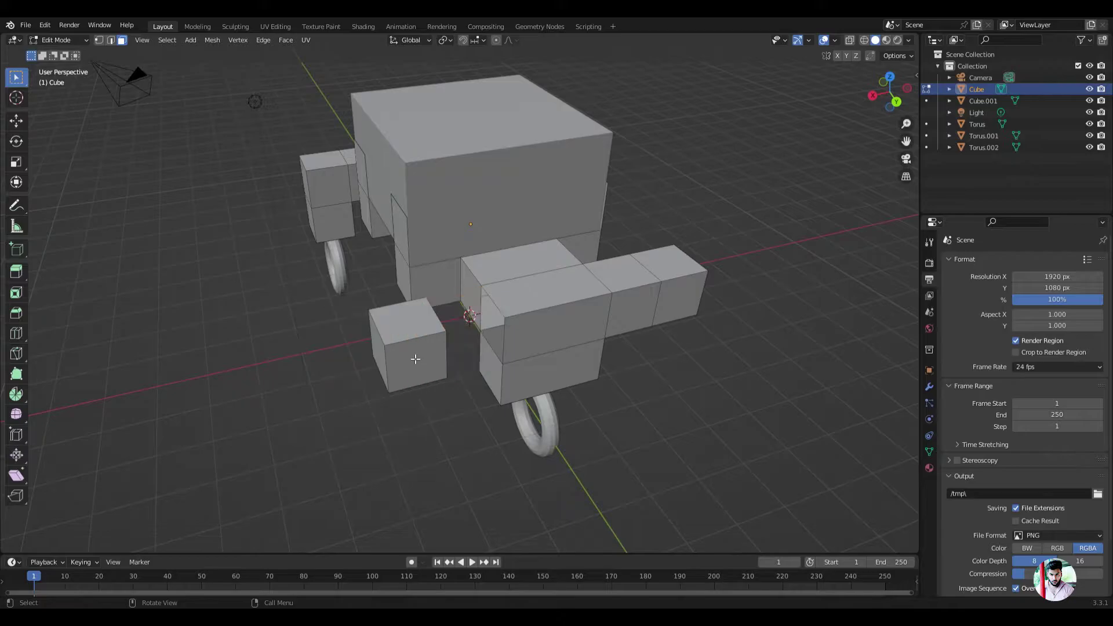
Delete the selected arm face and select a face loop around the lower body
{"action": "key", "text": "x"}
{"action": "mouse_move", "coordinate": [414, 359]}
{"action": "middle_mouse_down"}
{"action": "mouse_move", "coordinate": [522, 270]}
{"action": "mouse_move", "coordinate": [353, 255]}
{"action": "mouse_move", "coordinate": [404, 286]}
{"action": "mouse_move", "coordinate": [513, 288]}
{"action": "middle_mouse_up"}
{"action": "left_click", "coordinate": [356, 258], "text": "alt"}
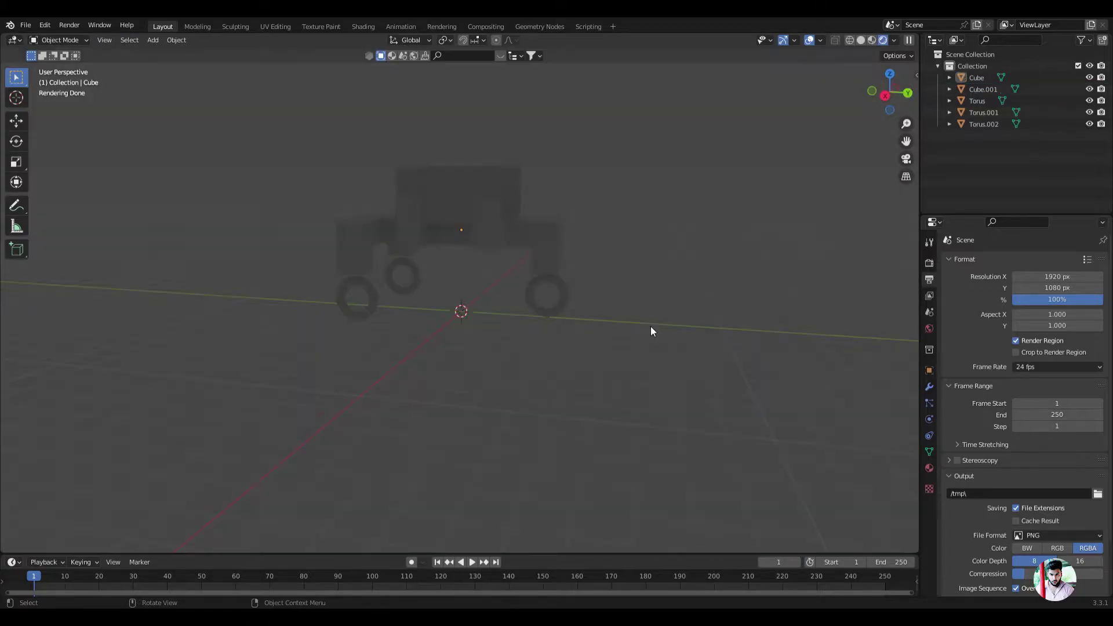
Add a plane and scale it up into a large floor
{"action": "key", "text": "shift+a"}
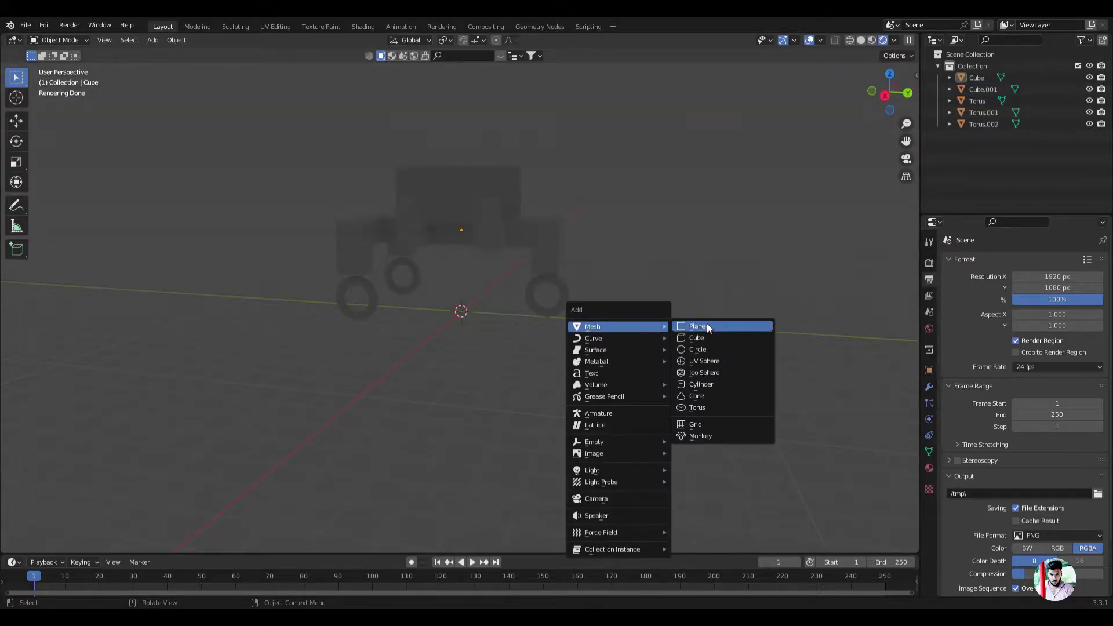
{"action": "left_click", "coordinate": [708, 325]}
{"action": "key", "text": "s"}
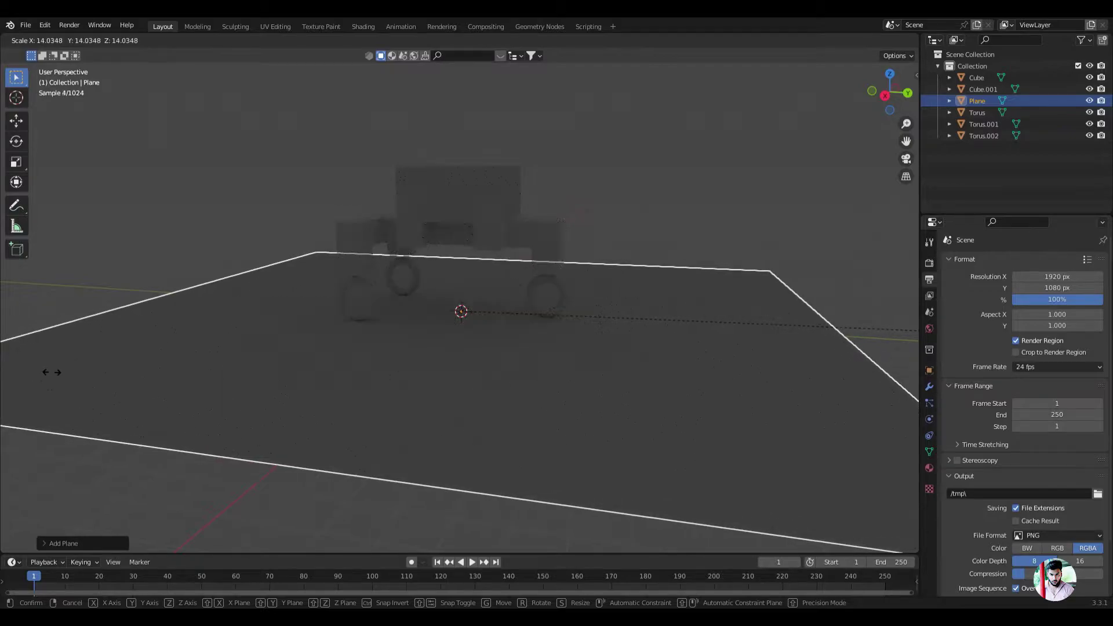
{"action": "left_click", "coordinate": [25, 377]}
{"action": "scroll", "coordinate": [26, 377], "scroll_direction": "down", "scroll_amount": 3}
Duplicate the floor high up on Z, scale it to 0.5, and extrude it for thickness
{"action": "key", "text": "shift+d"}
{"action": "key", "text": "z"}
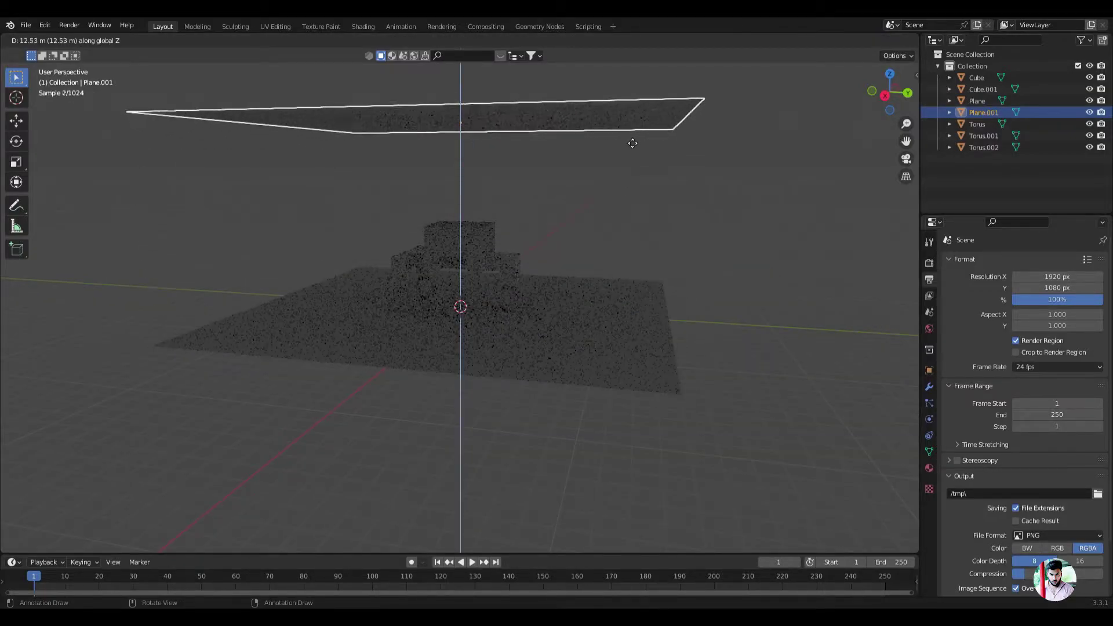
{"action": "left_click", "coordinate": [632, 134]}
{"action": "key", "text": "s"}
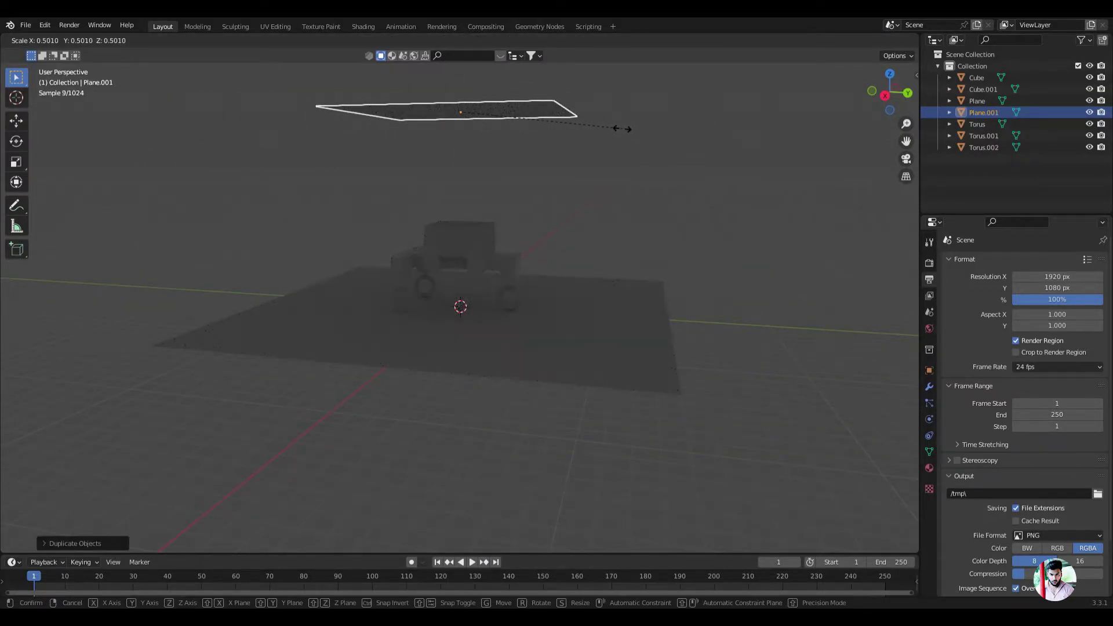
{"action": "left_click", "coordinate": [614, 128]}
{"action": "key", "text": "Tab"}
{"action": "middle_click_drag", "start_coordinate": [614, 128], "coordinate": [605, 178]}
{"action": "key", "text": "e"}
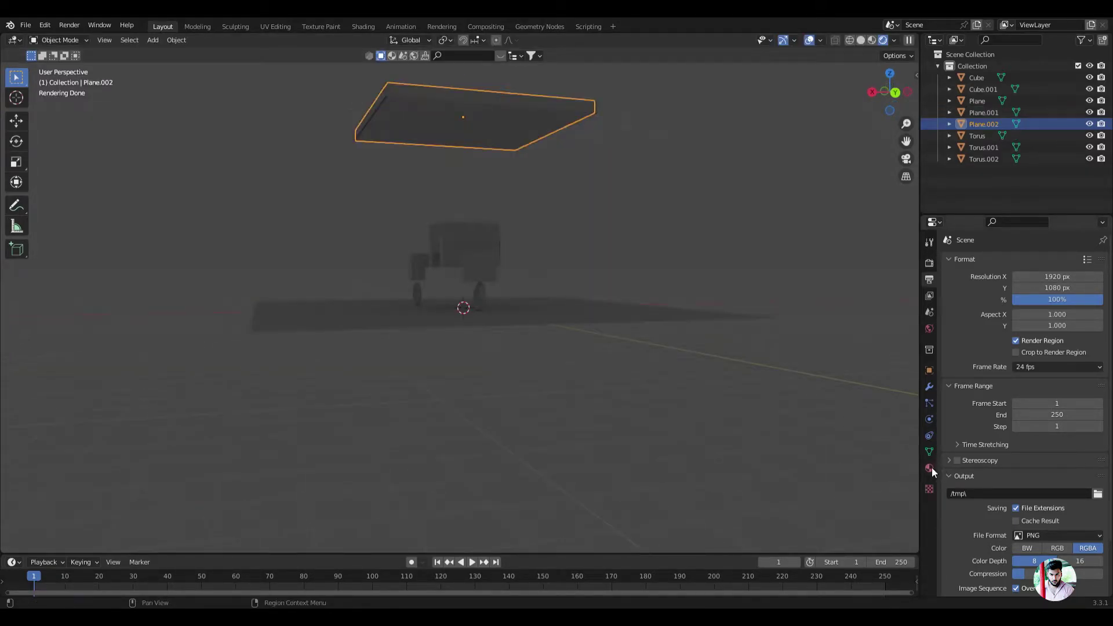
Give the overhead slab a new Emission material with strength 5
{"action": "left_click", "coordinate": [930, 467]}
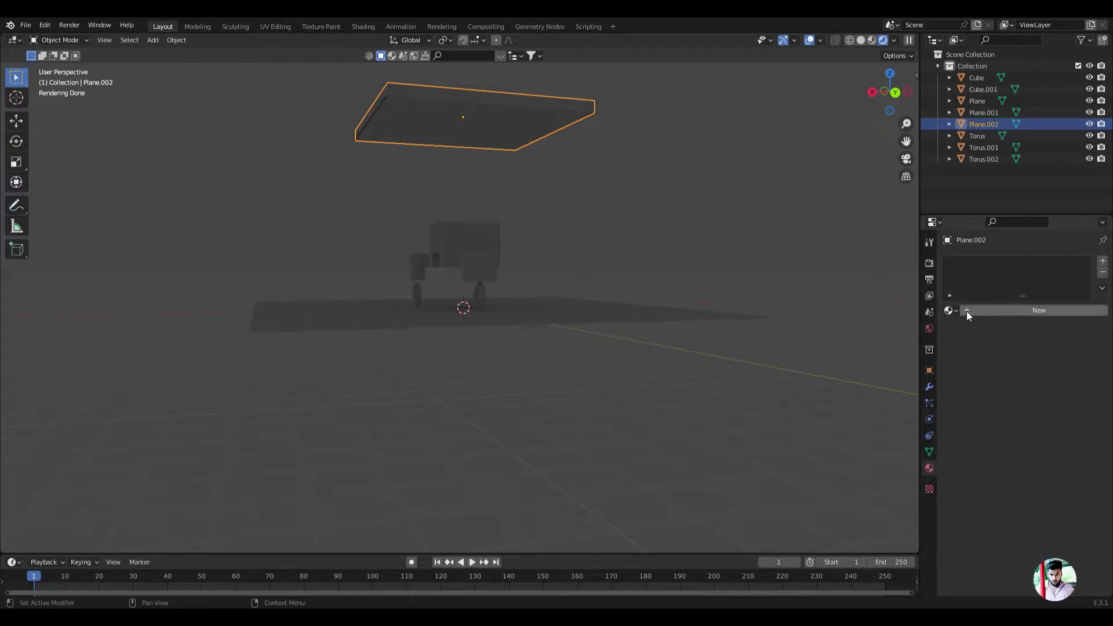
{"action": "left_click", "coordinate": [966, 311]}
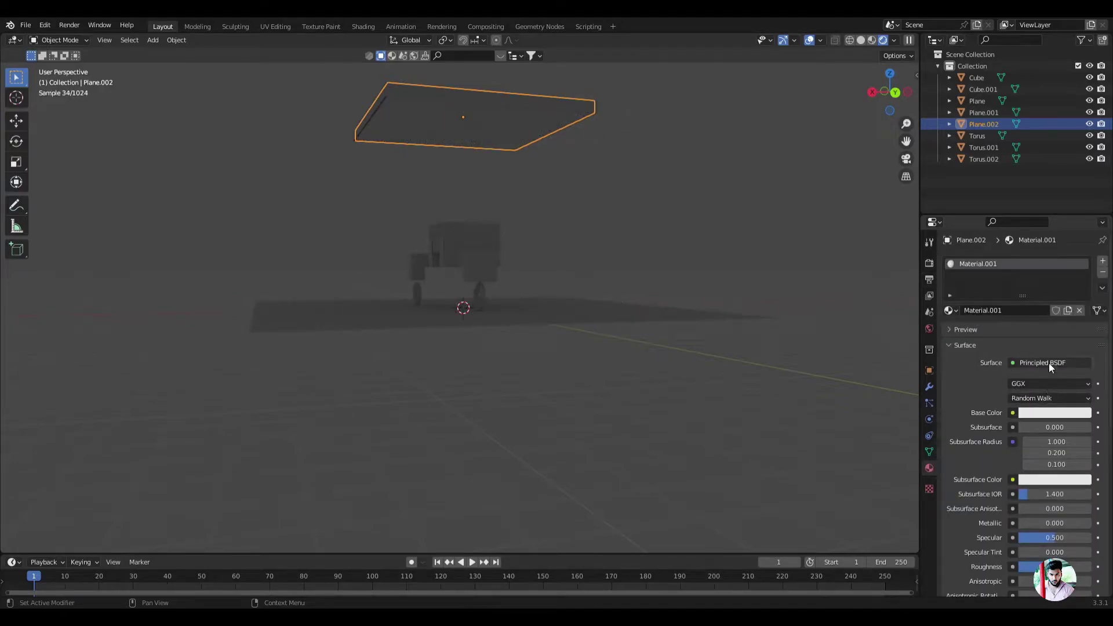
{"action": "left_click", "coordinate": [1048, 363]}
{"action": "left_click", "coordinate": [961, 128]}
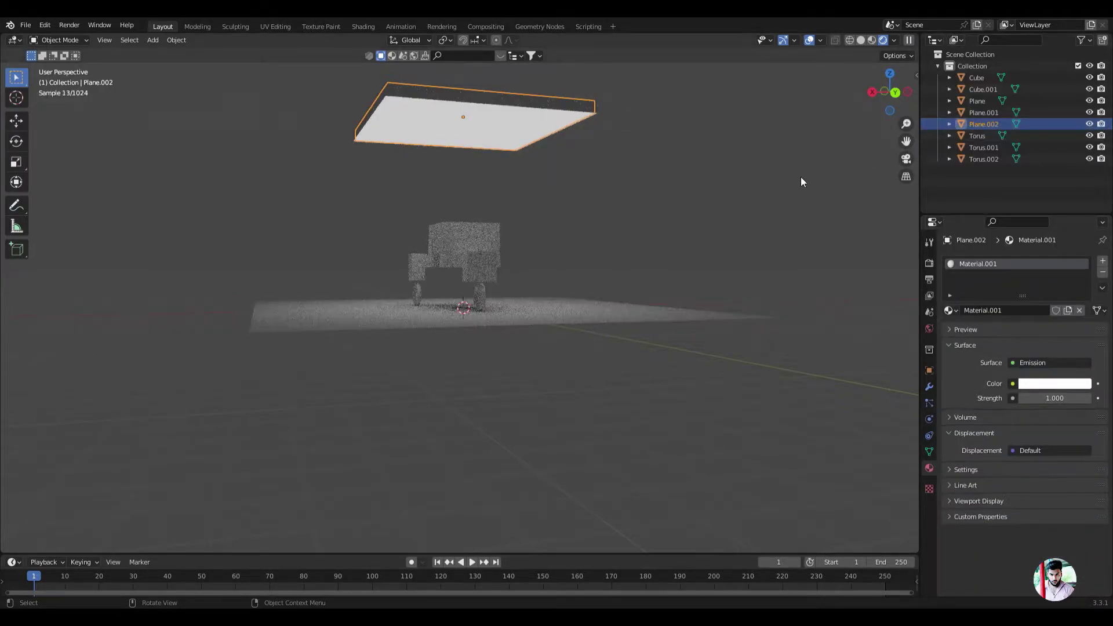
{"action": "left_click", "coordinate": [1056, 399]}
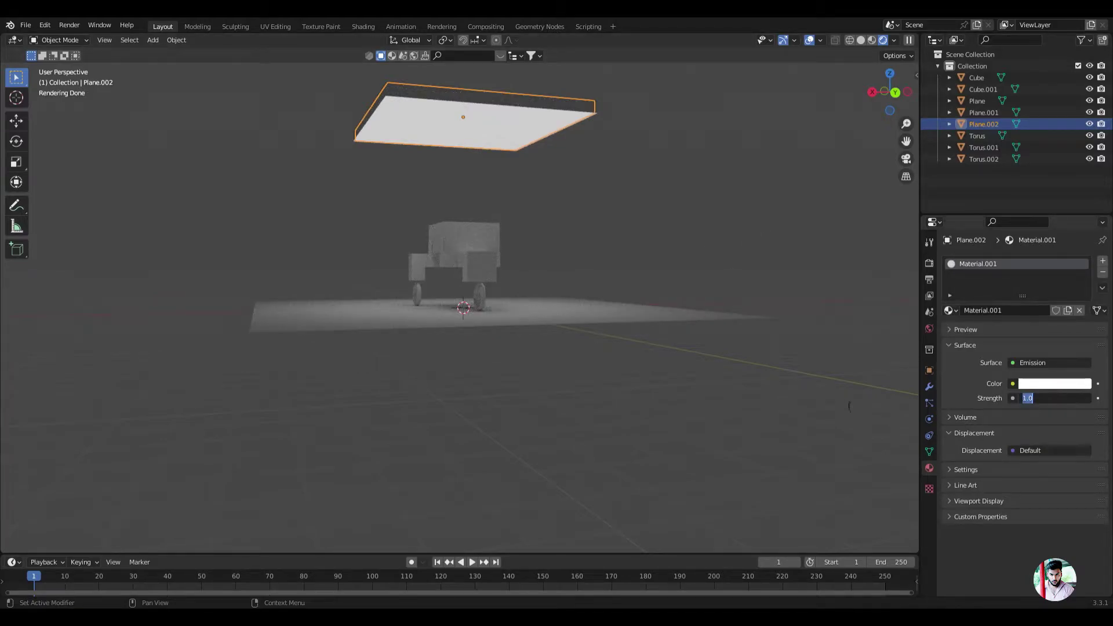
{"action": "type", "text": "5"}
{"action": "key", "text": "Return"}
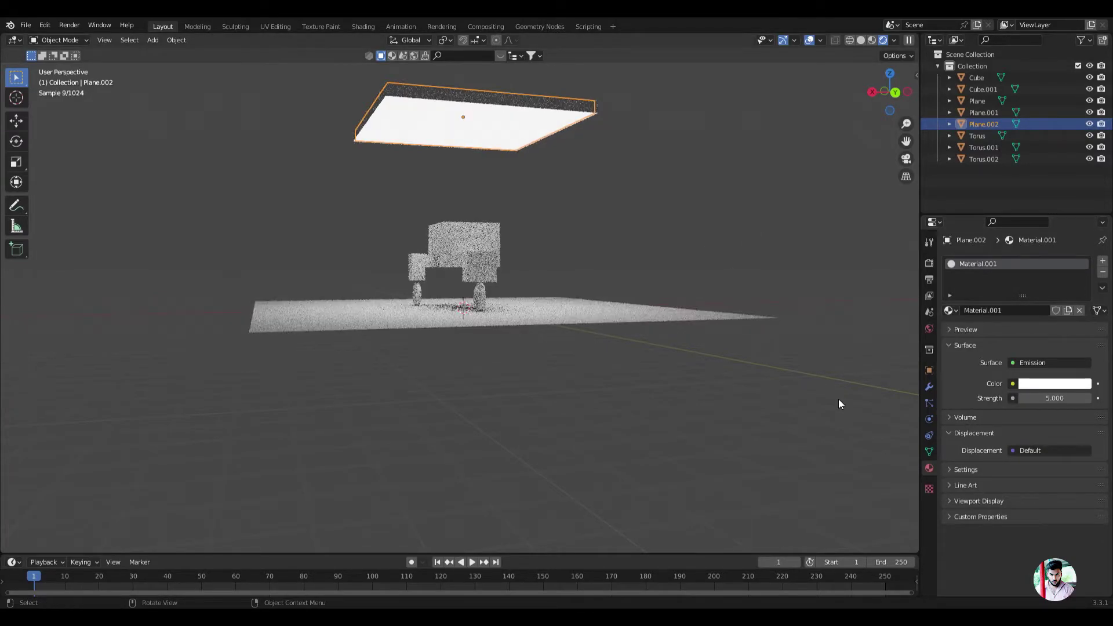
Move the glowing slab vertically to a new height from the front view
{"action": "key", "text": "KP_1"}
{"action": "key", "text": "g"}
{"action": "key", "text": "z"}
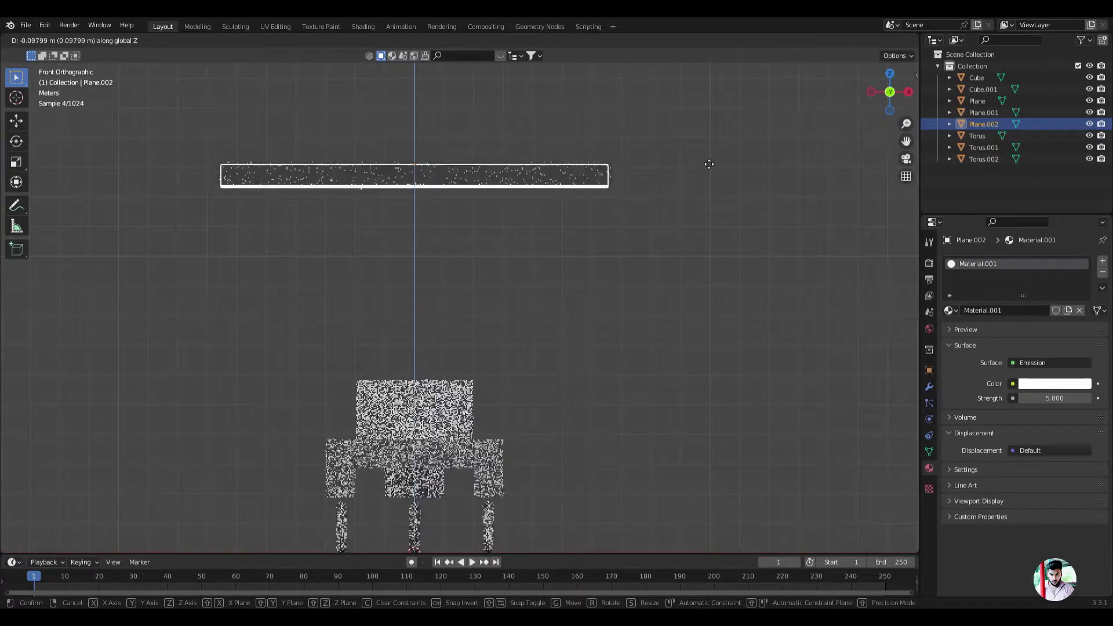
{"action": "left_click", "coordinate": [704, 158]}
{"action": "mouse_move", "coordinate": [648, 140]}
{"action": "middle_mouse_down"}
{"action": "mouse_move", "coordinate": [649, 116]}
{"action": "mouse_move", "coordinate": [640, 152]}
{"action": "mouse_move", "coordinate": [726, 167]}
{"action": "middle_mouse_up"}
{"action": "left_click", "coordinate": [976, 77]}
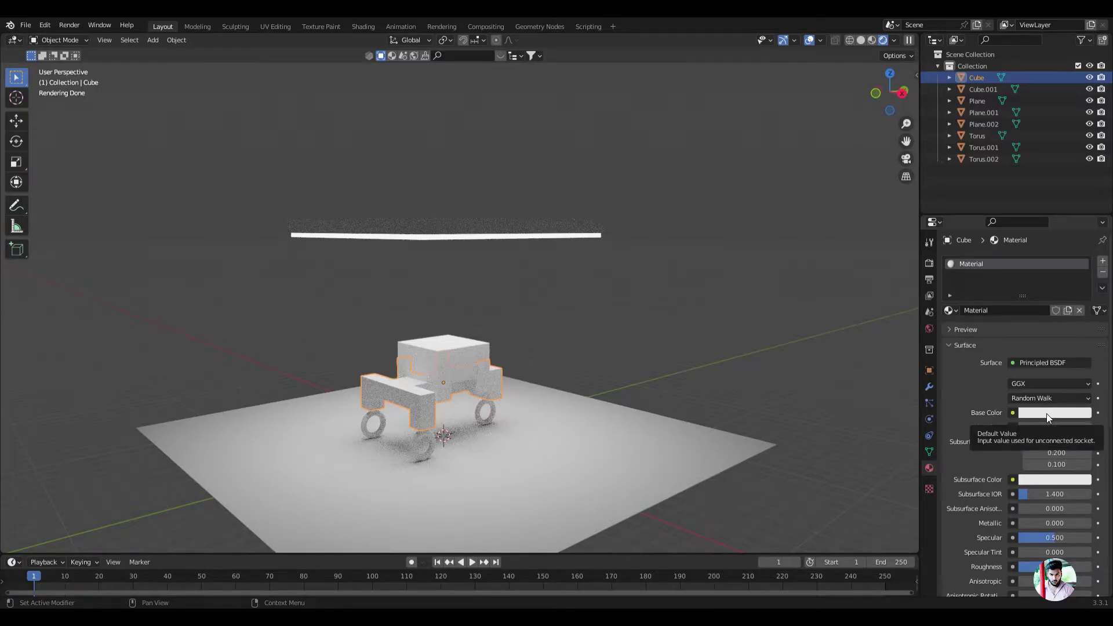
Set the chassis material to Metallic 1 and Roughness about 0.24
{"action": "scroll", "coordinate": [1034, 513], "scroll_direction": "down", "scroll_amount": 3}
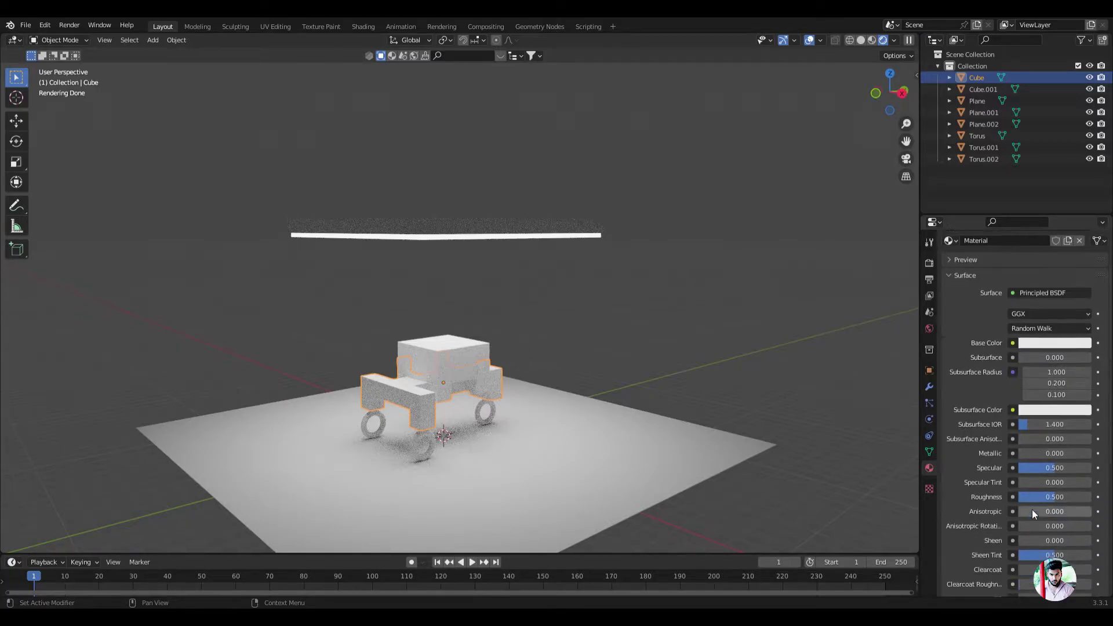
{"action": "left_click_drag", "start_coordinate": [1027, 453], "coordinate": [1092, 453]}
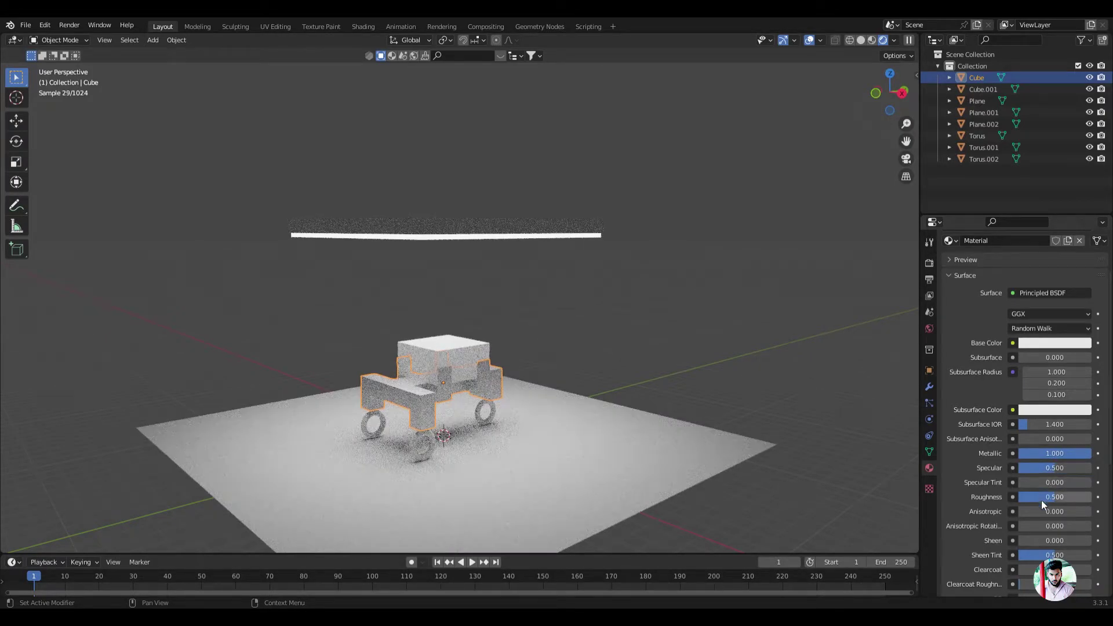
{"action": "left_click_drag", "start_coordinate": [1049, 496], "coordinate": [1037, 497]}
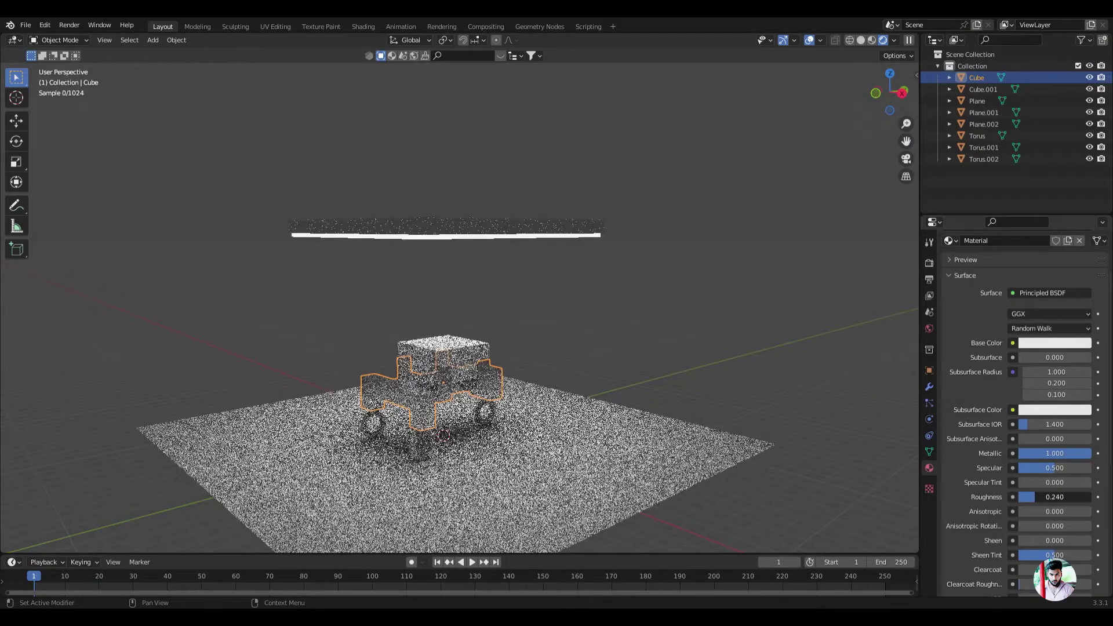
{"action": "left_click", "coordinate": [1042, 498]}
{"action": "type", "text": "3.000"}
{"action": "key", "text": "Return"}
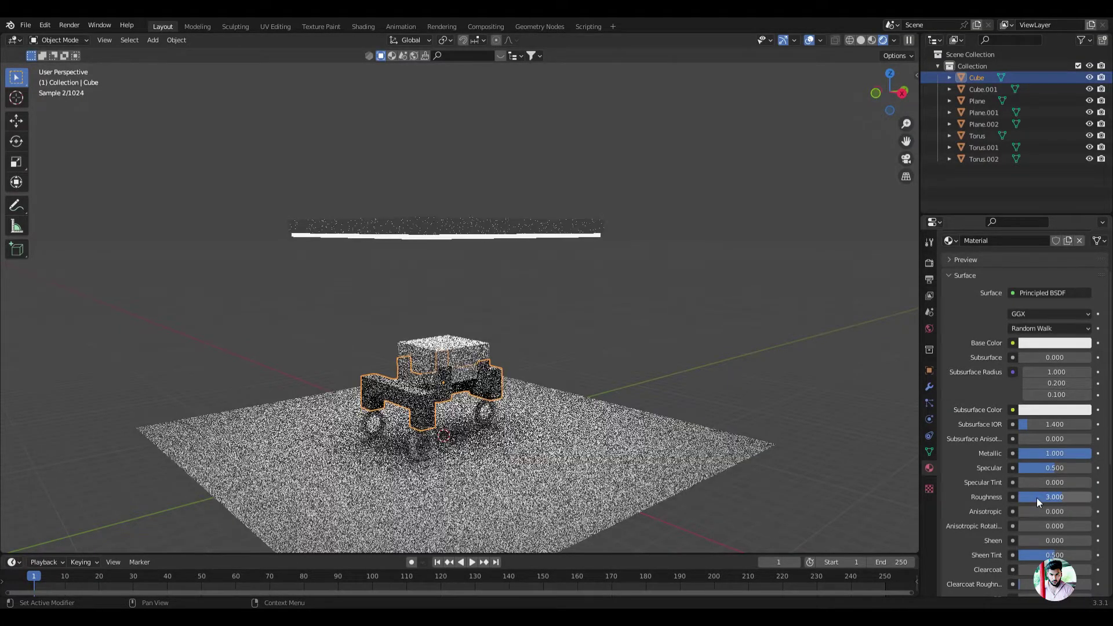
Make the chassis base colour dark blue, then deselect it
{"action": "scroll", "coordinate": [1069, 450], "scroll_direction": "up", "scroll_amount": 3}
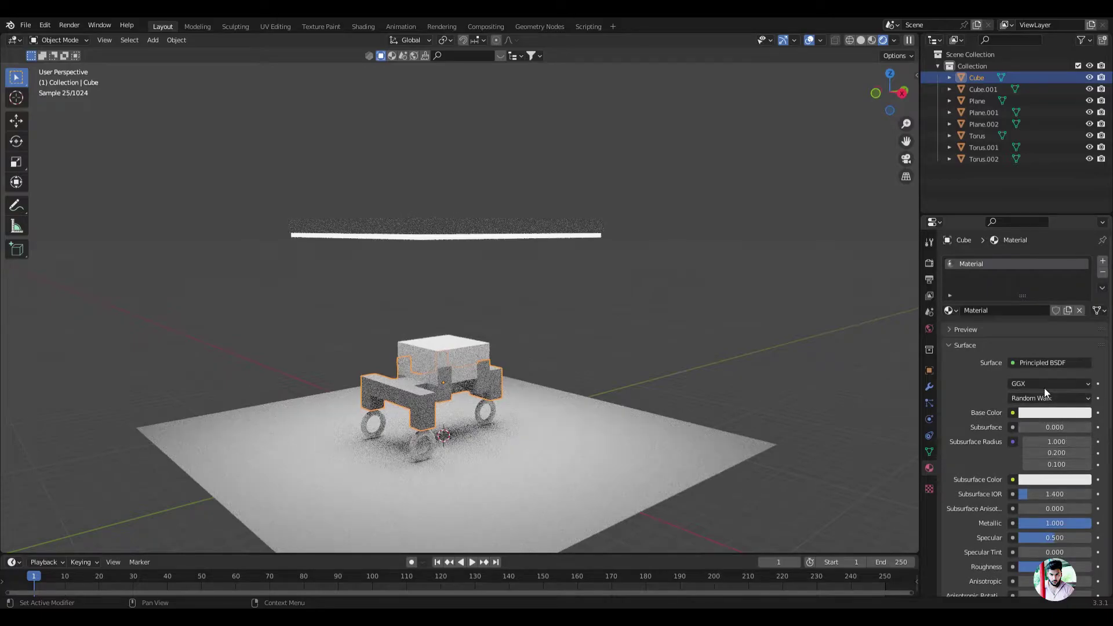
{"action": "left_click", "coordinate": [1053, 414]}
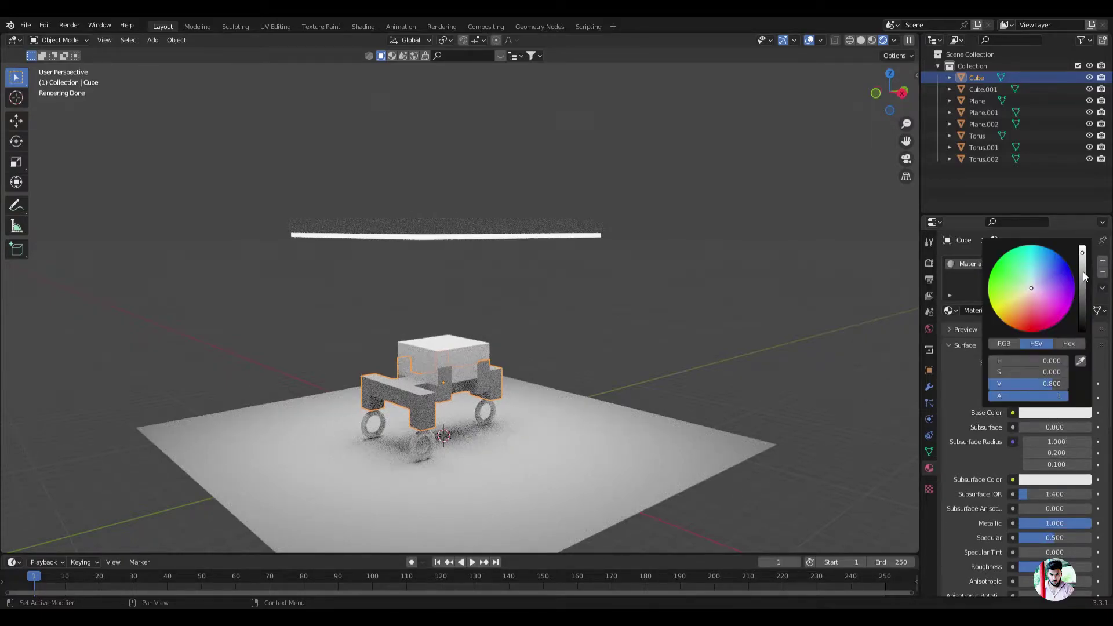
{"action": "left_click_drag", "start_coordinate": [1085, 277], "coordinate": [1082, 313]}
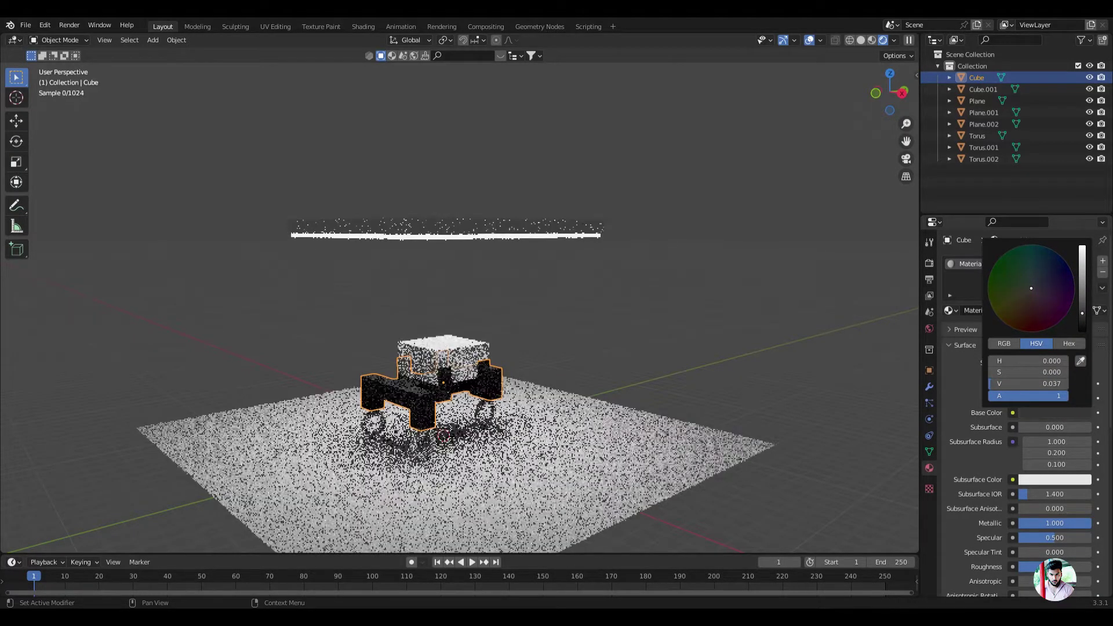
{"action": "left_click_drag", "start_coordinate": [1082, 313], "coordinate": [1082, 291]}
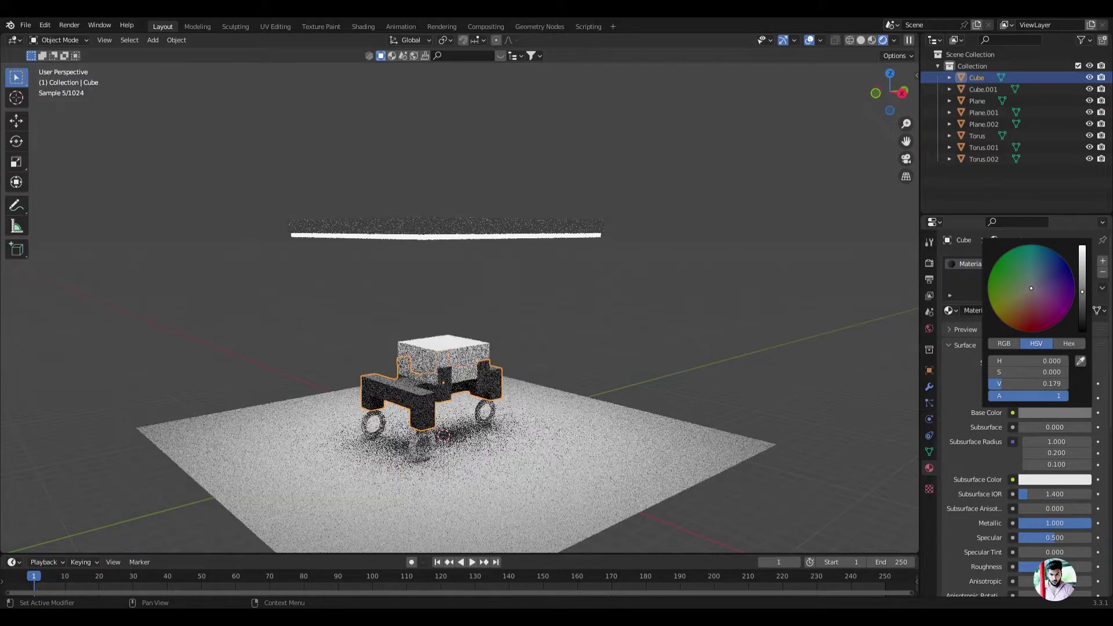
{"action": "left_click", "coordinate": [1055, 260]}
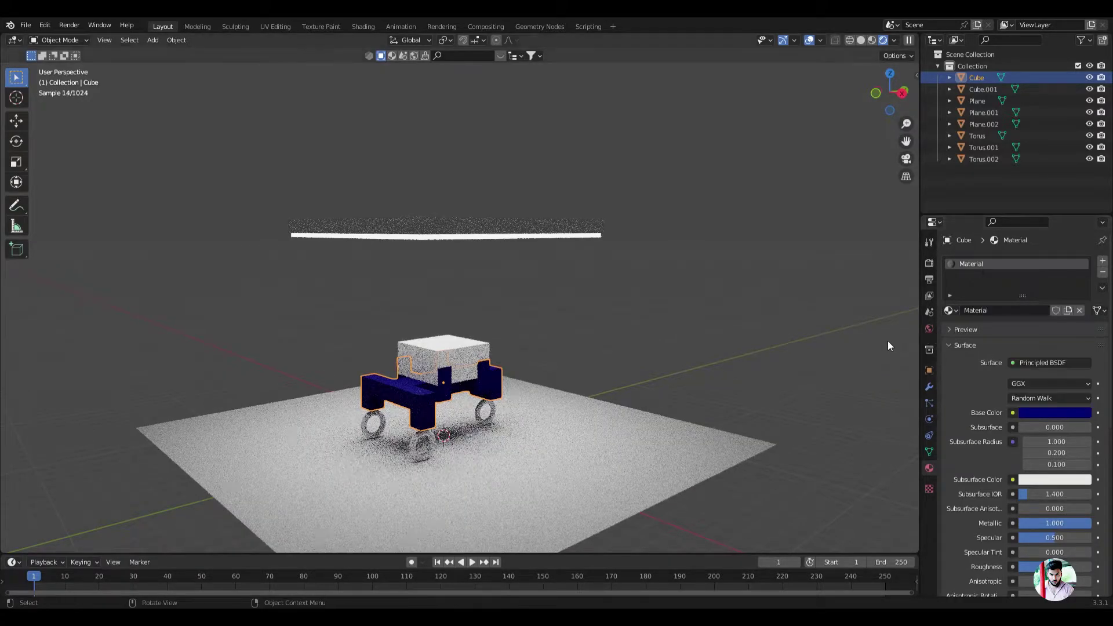
{"action": "left_click", "coordinate": [728, 323]}
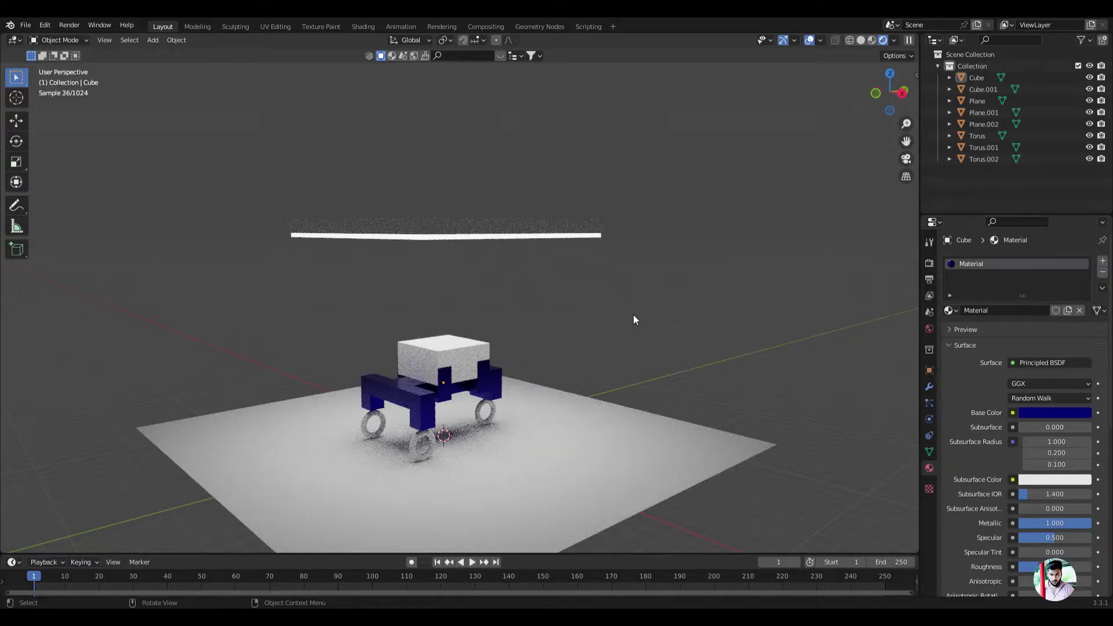
Give the cabin block a new glass-like material with full transmission and IOR 1.33
{"action": "left_click", "coordinate": [453, 347]}
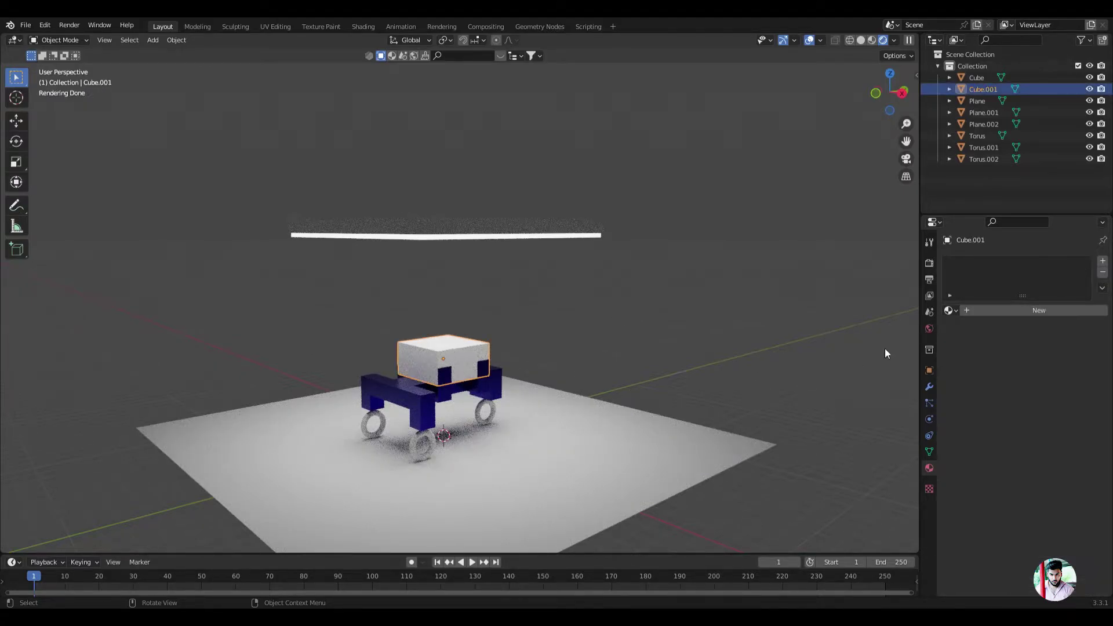
{"action": "left_click", "coordinate": [1005, 313]}
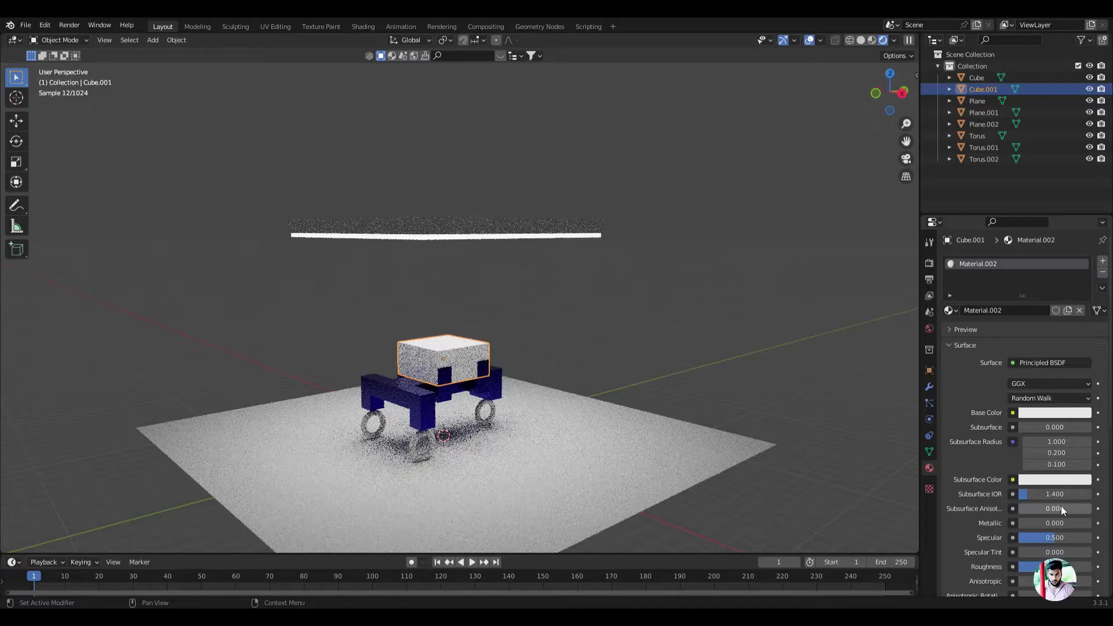
{"action": "scroll", "coordinate": [1059, 513], "scroll_direction": "down", "scroll_amount": 3}
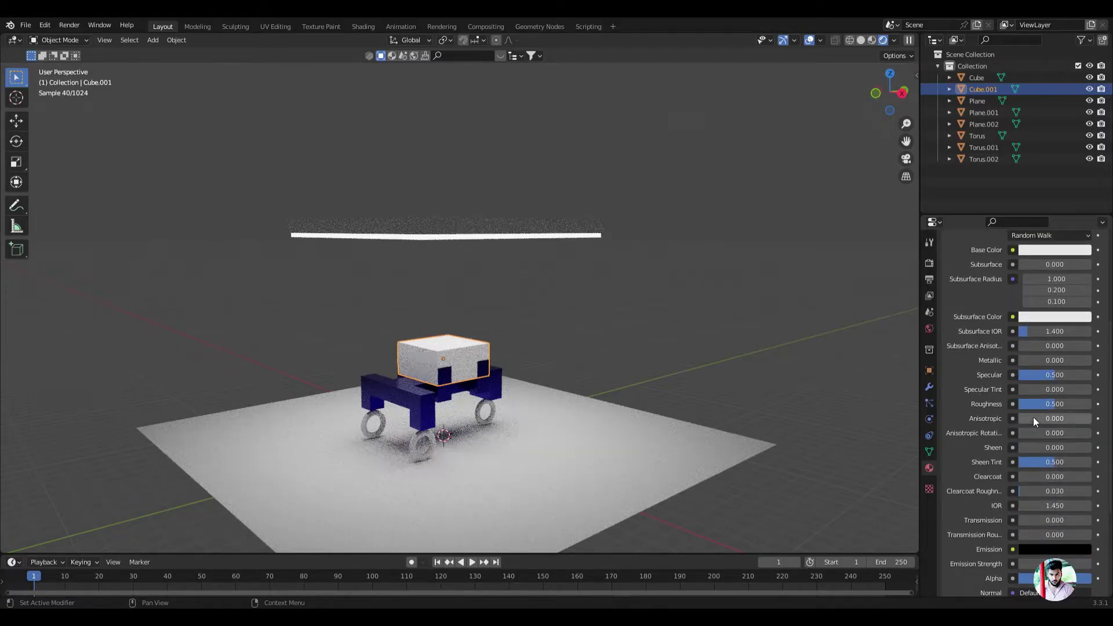
{"action": "left_click_drag", "start_coordinate": [1046, 404], "coordinate": [1018, 404]}
{"action": "scroll", "coordinate": [1058, 463], "scroll_direction": "down", "scroll_amount": 3}
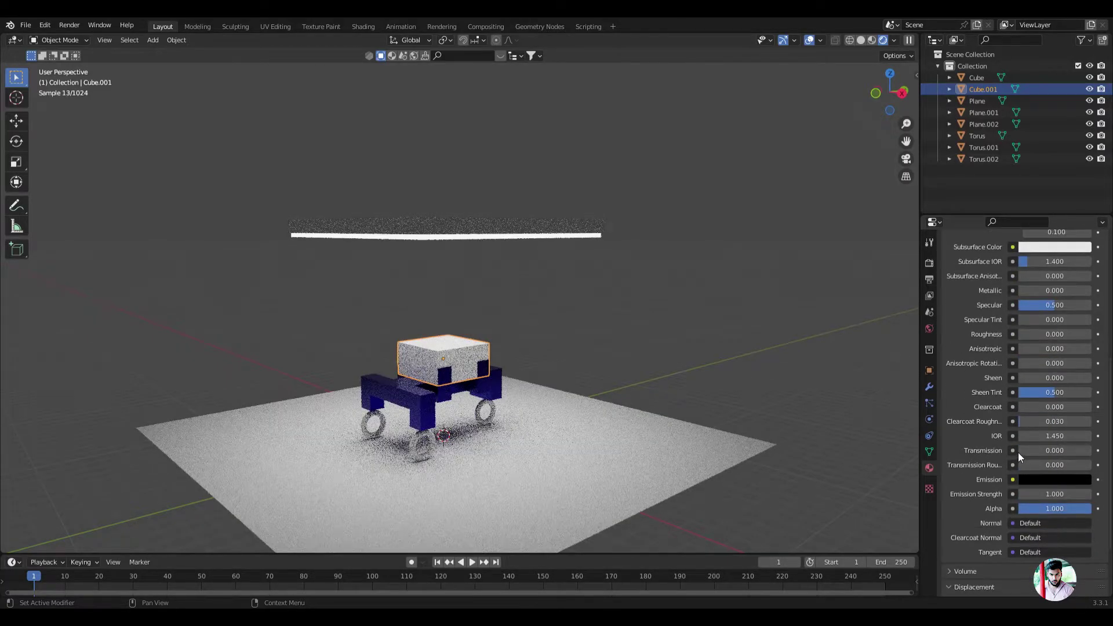
{"action": "left_click_drag", "start_coordinate": [1027, 450], "coordinate": [1092, 449]}
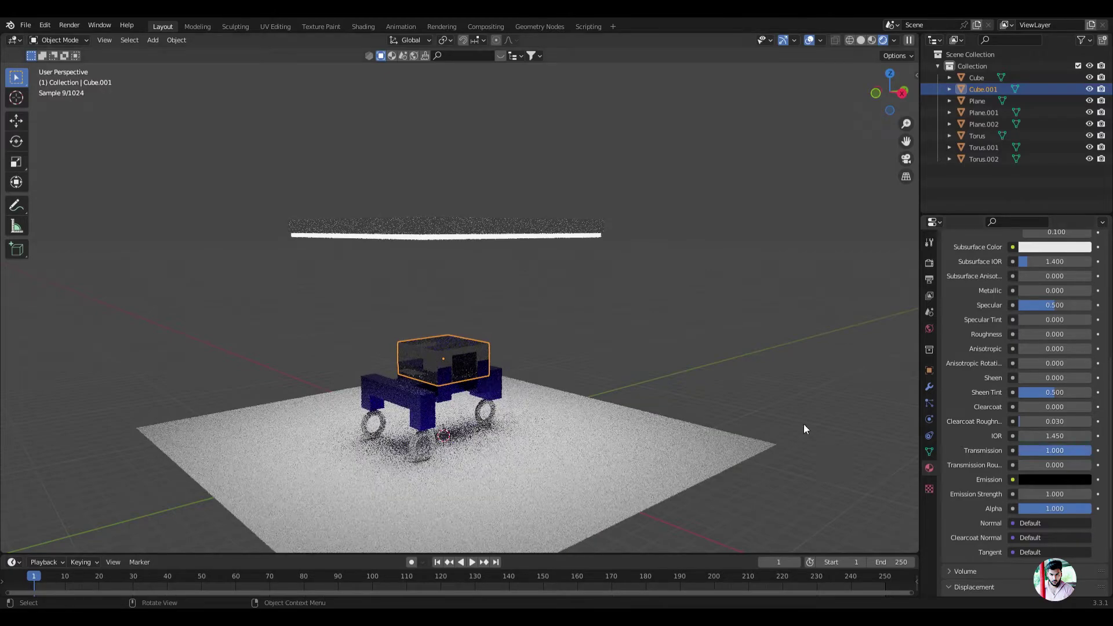
{"action": "left_click", "coordinate": [1061, 438]}
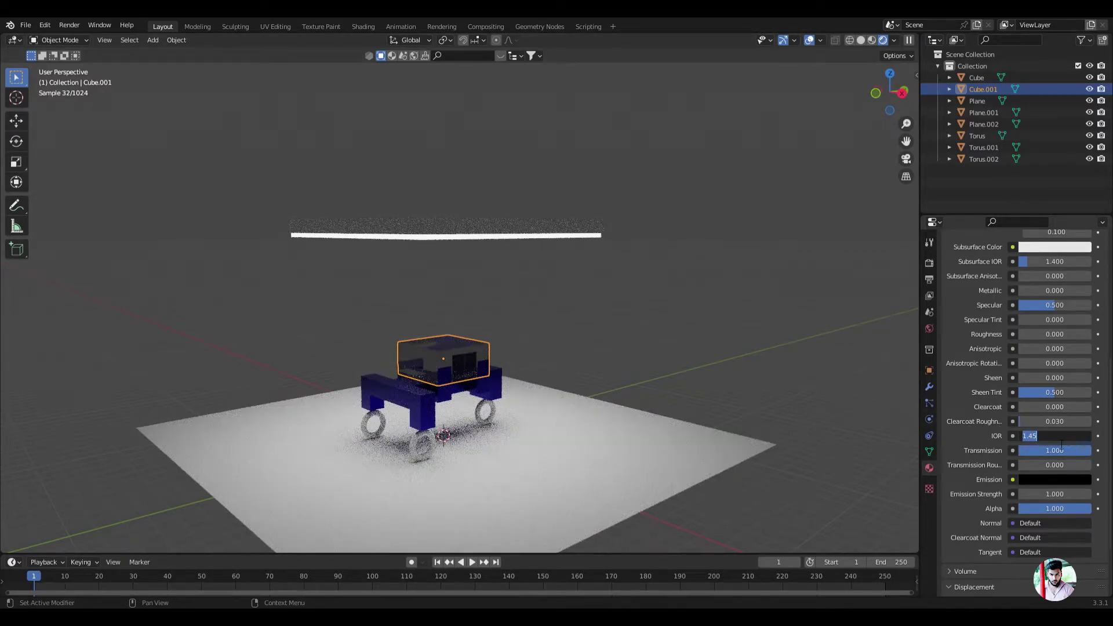
{"action": "type", "text": "1.3"}
{"action": "key", "text": "Return"}
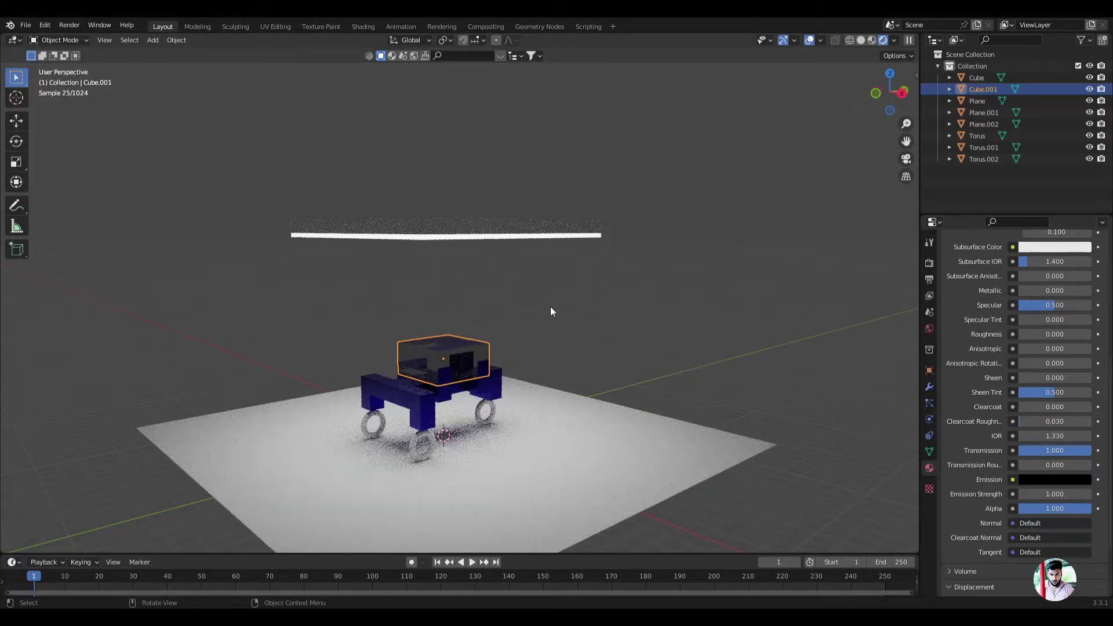
Deselect the cabin, orbit above the car, and select the front-left wheel
{"action": "left_click", "coordinate": [546, 311]}
{"action": "mouse_move", "coordinate": [458, 373]}
{"action": "middle_mouse_down"}
{"action": "mouse_move", "coordinate": [472, 361]}
{"action": "mouse_move", "coordinate": [406, 405]}
{"action": "mouse_move", "coordinate": [442, 391]}
{"action": "mouse_move", "coordinate": [452, 426]}
{"action": "mouse_move", "coordinate": [477, 291]}
{"action": "mouse_move", "coordinate": [441, 315]}
{"action": "mouse_move", "coordinate": [380, 270]}
{"action": "mouse_move", "coordinate": [625, 262]}
{"action": "mouse_move", "coordinate": [537, 263]}
{"action": "mouse_move", "coordinate": [437, 309]}
{"action": "middle_mouse_up"}
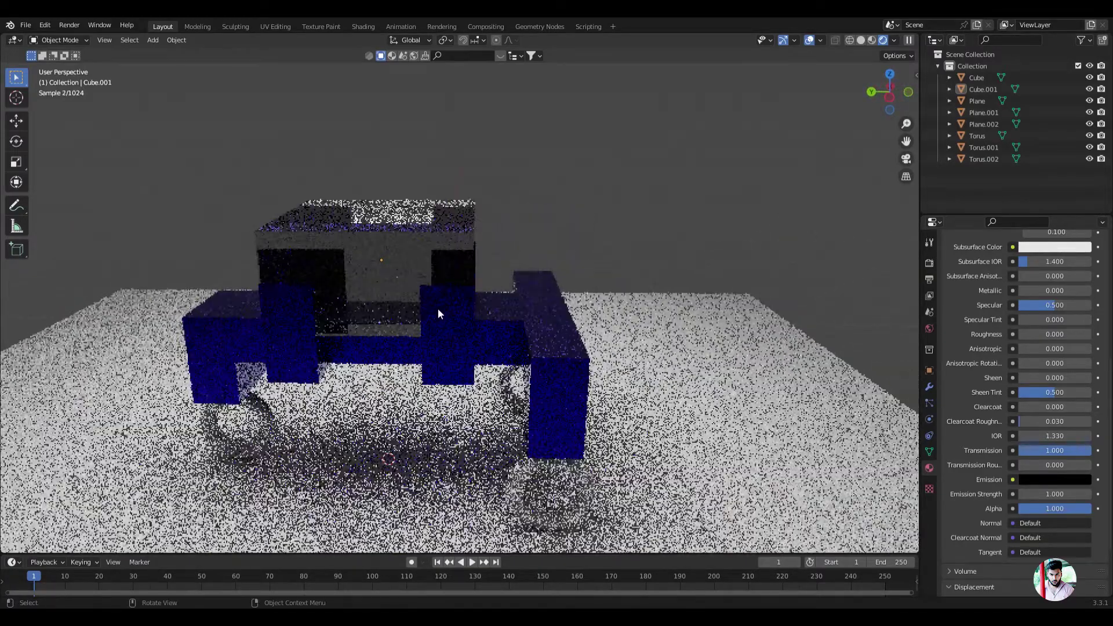
{"action": "scroll", "coordinate": [437, 309], "scroll_direction": "down", "scroll_amount": 3}
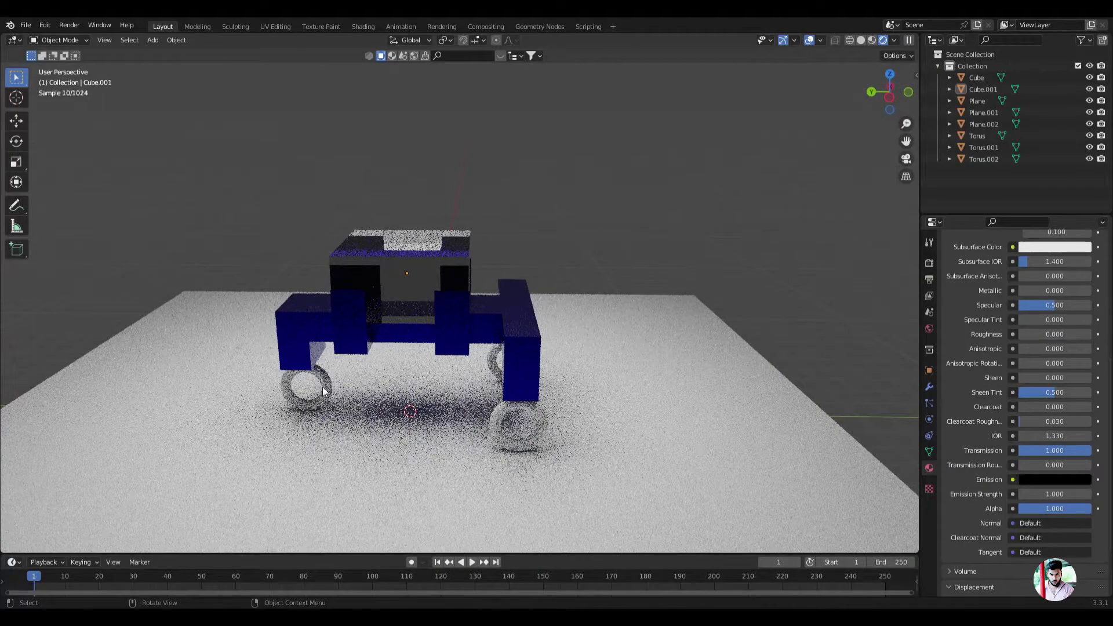
{"action": "left_click", "coordinate": [323, 387]}
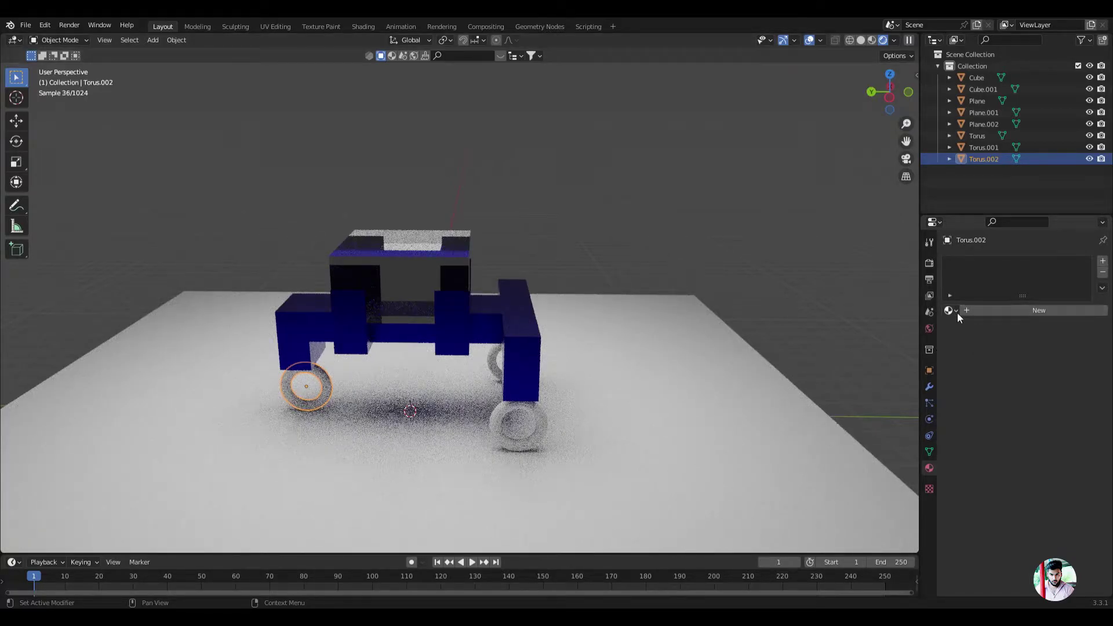
Create a new wheel material with roughness about 0.82
{"action": "left_click", "coordinate": [989, 311]}
{"action": "scroll", "coordinate": [1023, 434], "scroll_direction": "down", "scroll_amount": 4}
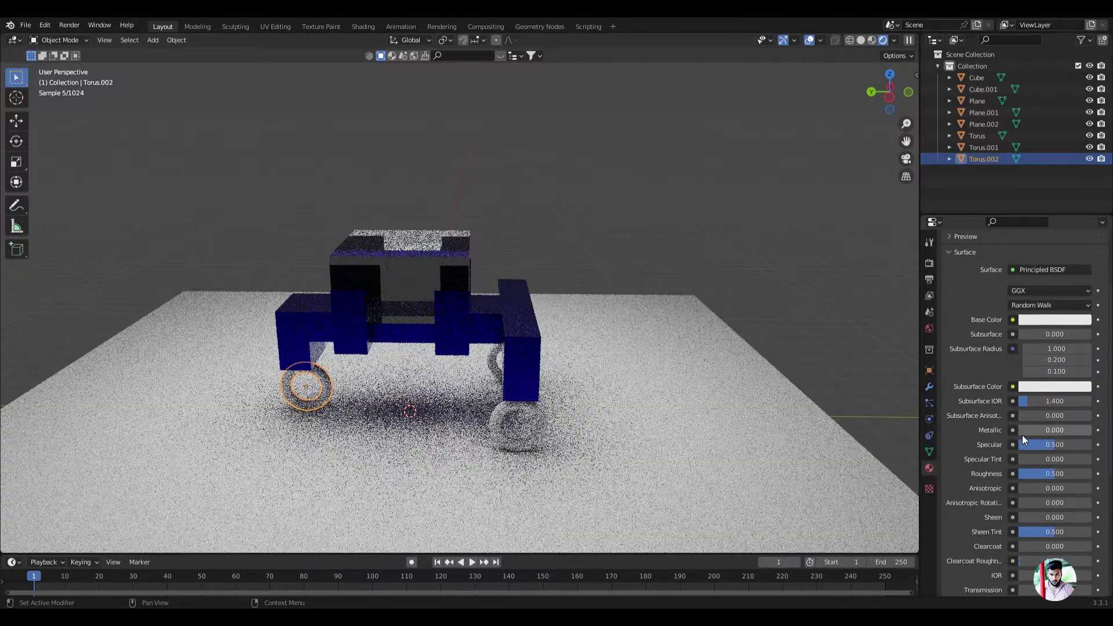
{"action": "scroll", "coordinate": [1022, 435], "scroll_direction": "down", "scroll_amount": 3}
{"action": "scroll", "coordinate": [1022, 435], "scroll_direction": "down", "scroll_amount": 2}
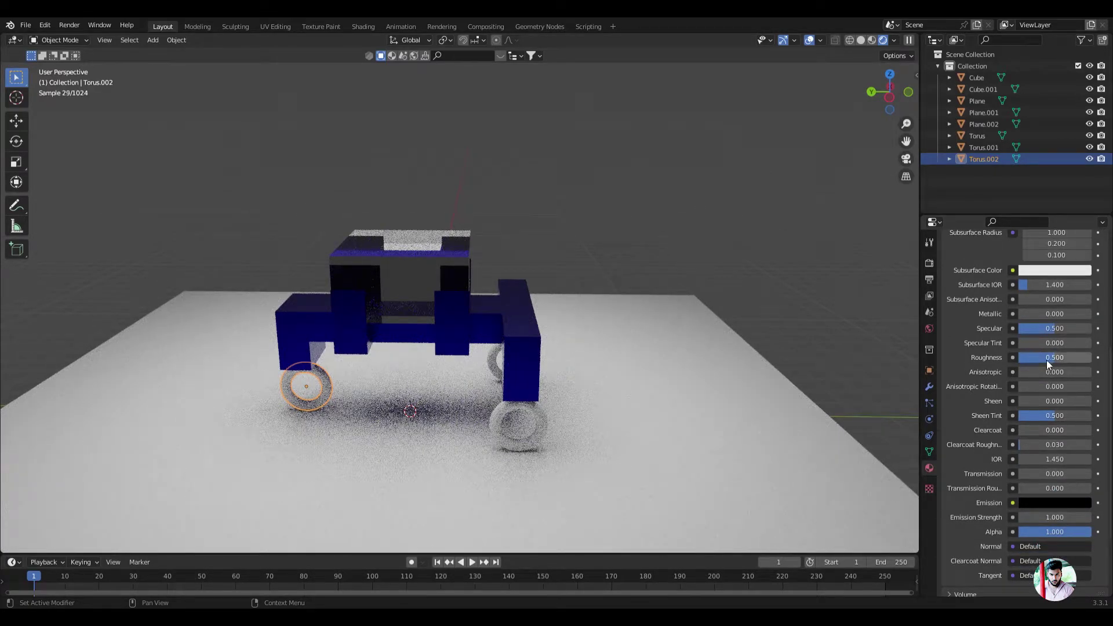
{"action": "left_click_drag", "start_coordinate": [1049, 359], "coordinate": [1079, 357]}
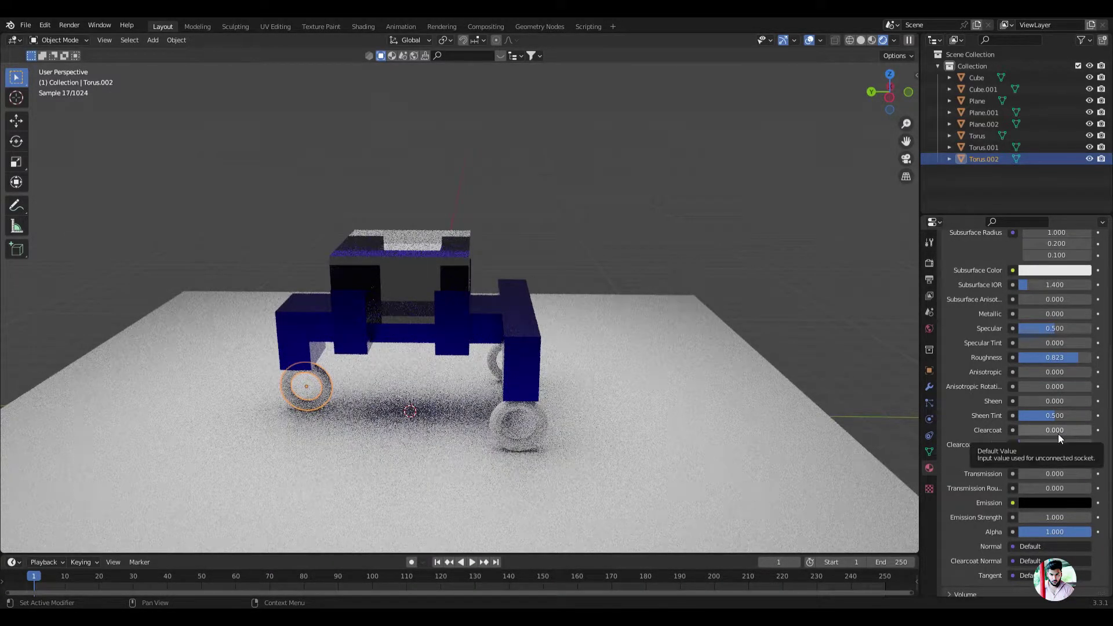
Darken the wheel's base colour to near-black and reselect the wheel
{"action": "scroll", "coordinate": [1056, 432], "scroll_direction": "up", "scroll_amount": 2}
{"action": "scroll", "coordinate": [1055, 430], "scroll_direction": "up", "scroll_amount": 2}
{"action": "left_click", "coordinate": [1045, 298]}
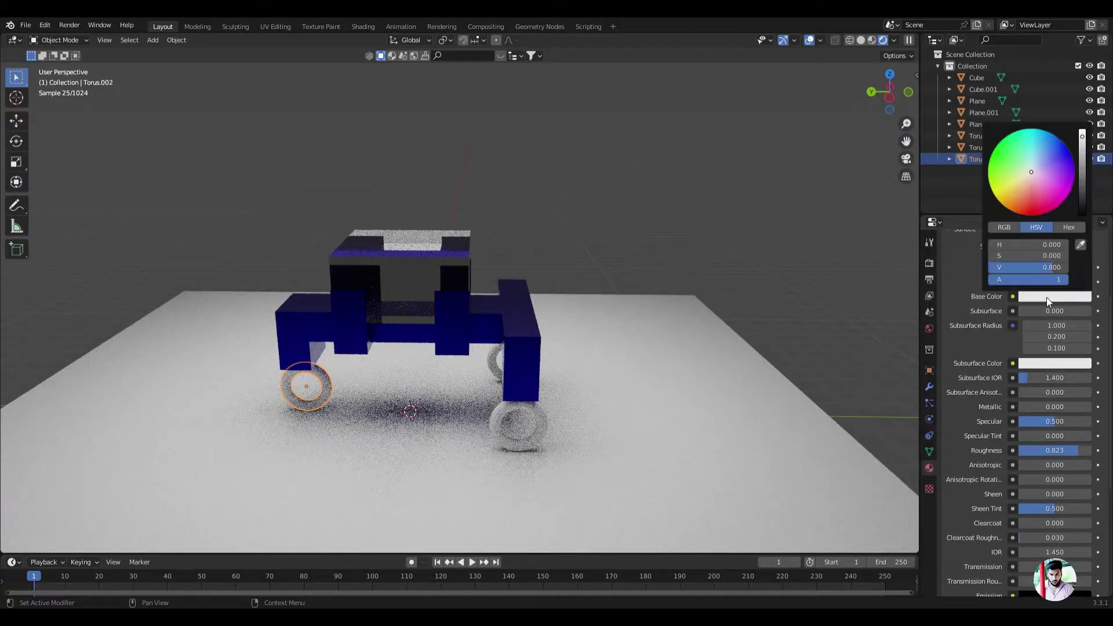
{"action": "mouse_move", "coordinate": [1086, 167]}
{"action": "left_mouse_down"}
{"action": "mouse_move", "coordinate": [1081, 213]}
{"action": "mouse_move", "coordinate": [1081, 200]}
{"action": "left_mouse_up"}
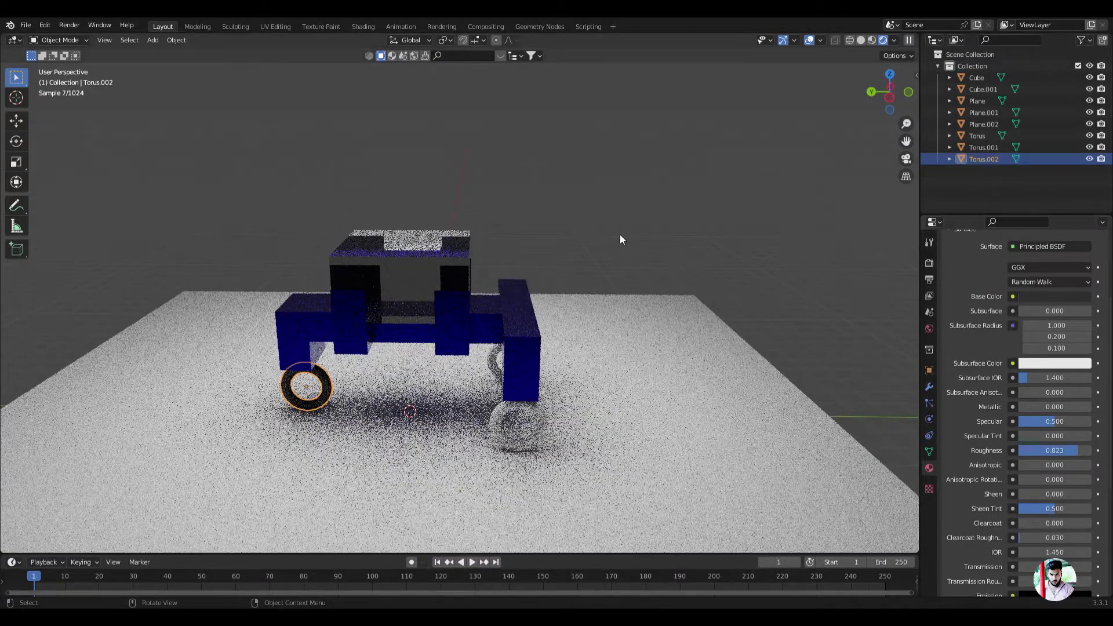
{"action": "left_click", "coordinate": [615, 242]}
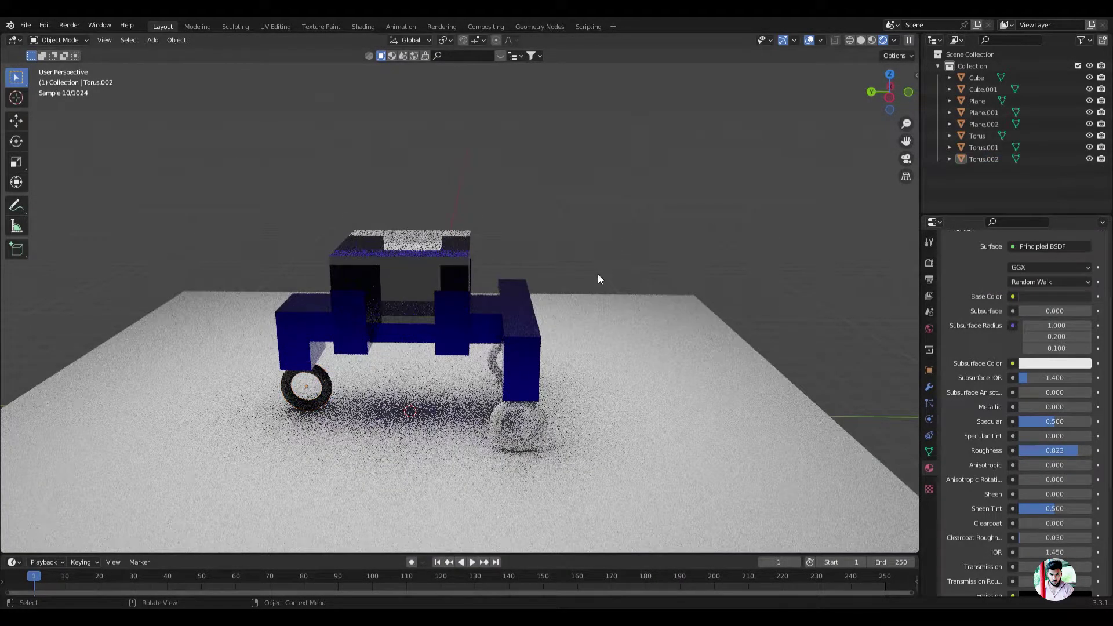
{"action": "left_click", "coordinate": [332, 397]}
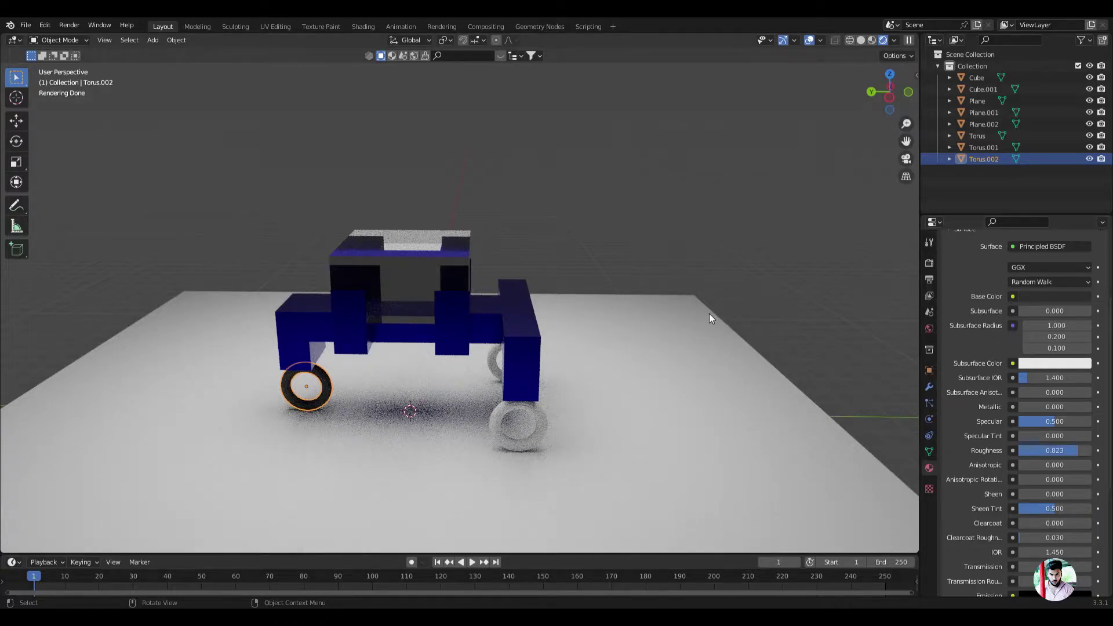
{"action": "key", "text": "KP_1"}
Raise the car body blocks straight up along Z
{"action": "key", "text": "g"}
{"action": "key", "text": "z"}
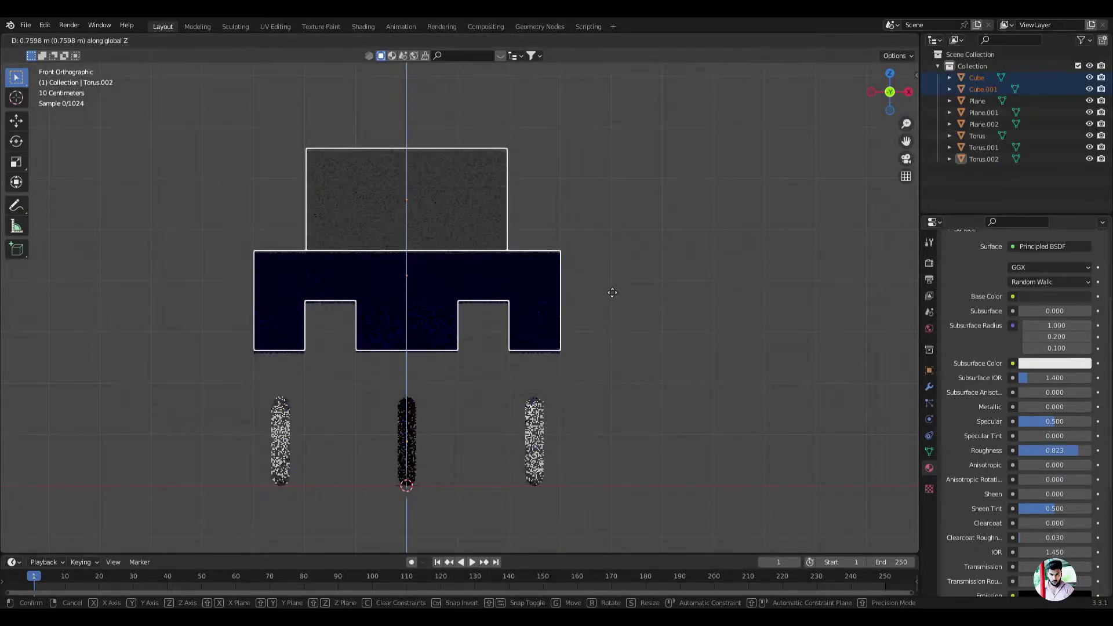
{"action": "left_click", "coordinate": [613, 278]}
Enlarge the front wheel Torus.002 and widen it along X
{"action": "left_click", "coordinate": [406, 440]}
{"action": "scroll", "coordinate": [503, 333], "scroll_direction": "down", "scroll_amount": 3}
{"action": "key", "text": "s"}
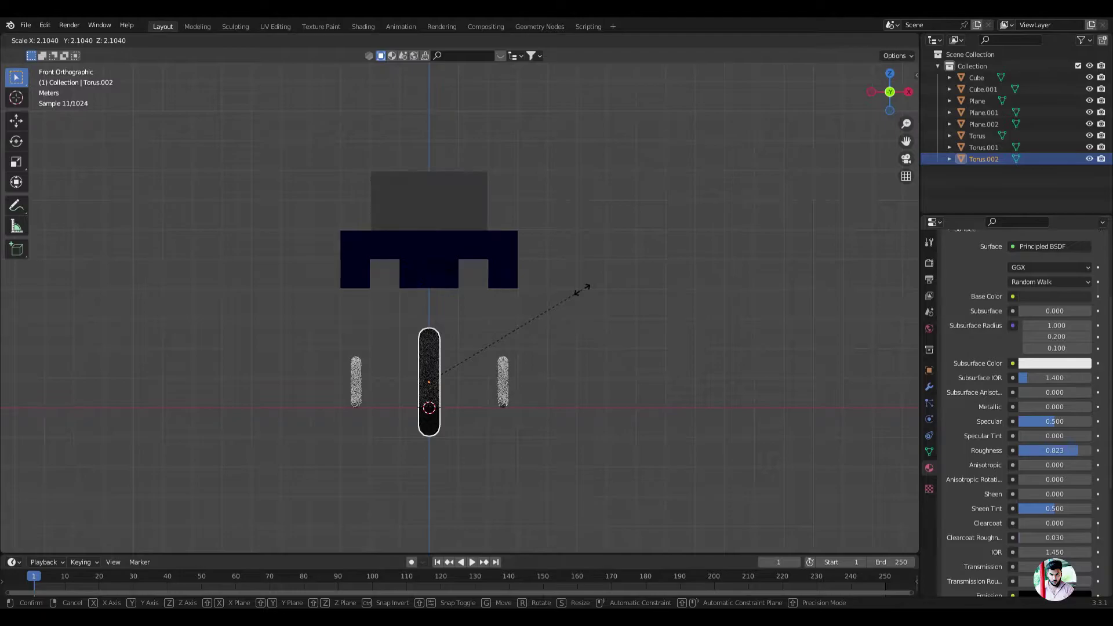
{"action": "left_click", "coordinate": [513, 342]}
{"action": "key", "text": "s"}
{"action": "key", "text": "x"}
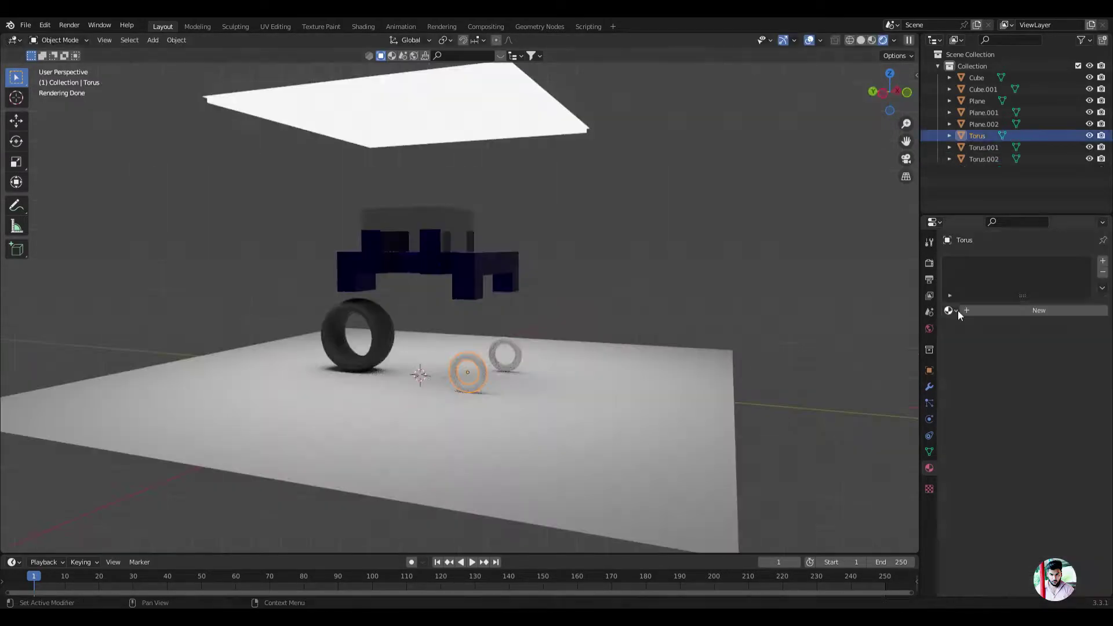
Assign Material.003 to the Torus and Torus.001 wheels
{"action": "left_click", "coordinate": [951, 311]}
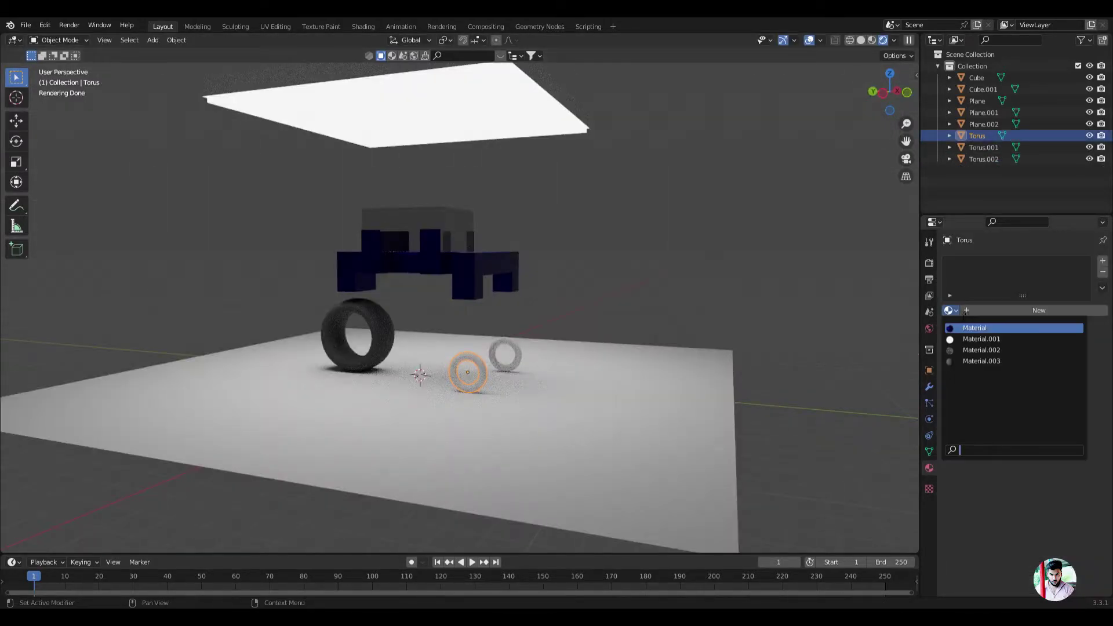
{"action": "left_click", "coordinate": [986, 360]}
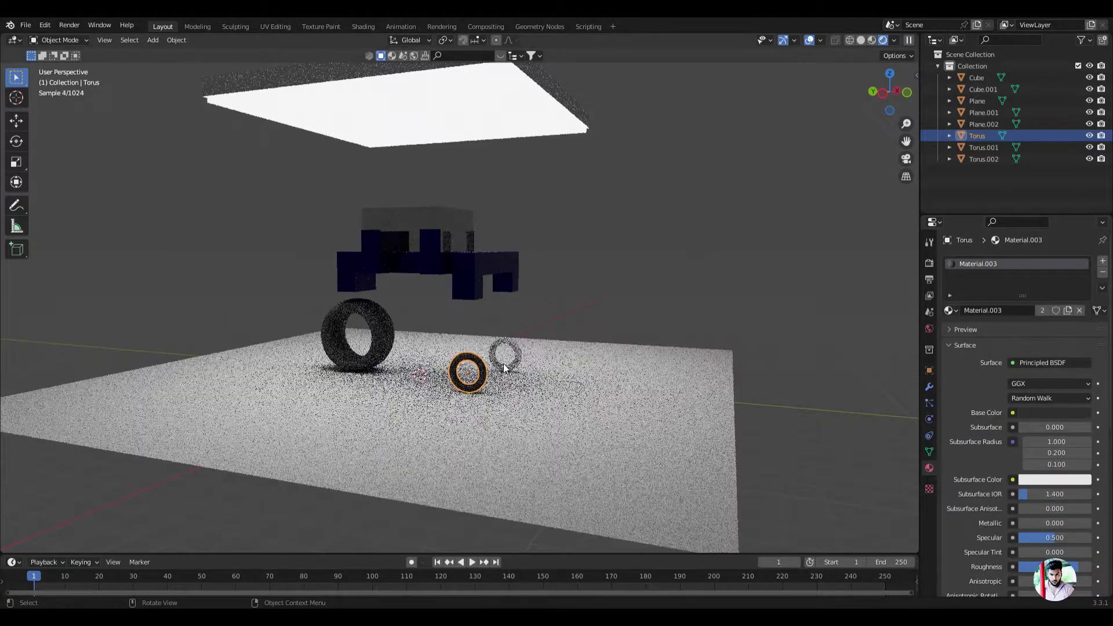
{"action": "left_click", "coordinate": [507, 343]}
{"action": "left_click", "coordinate": [951, 310]}
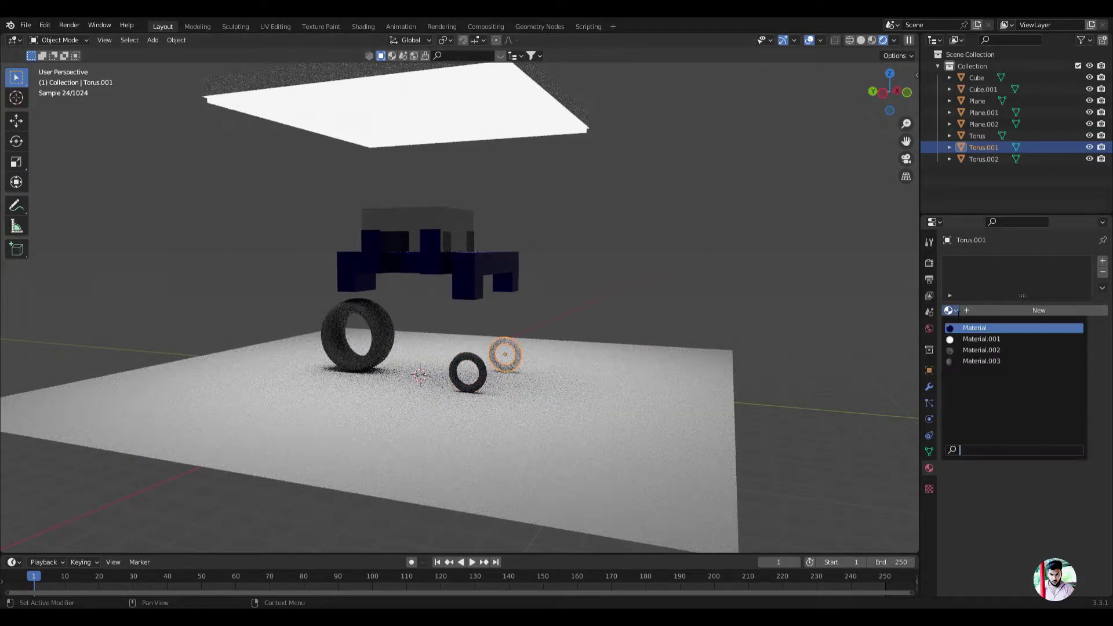
{"action": "left_click", "coordinate": [986, 361]}
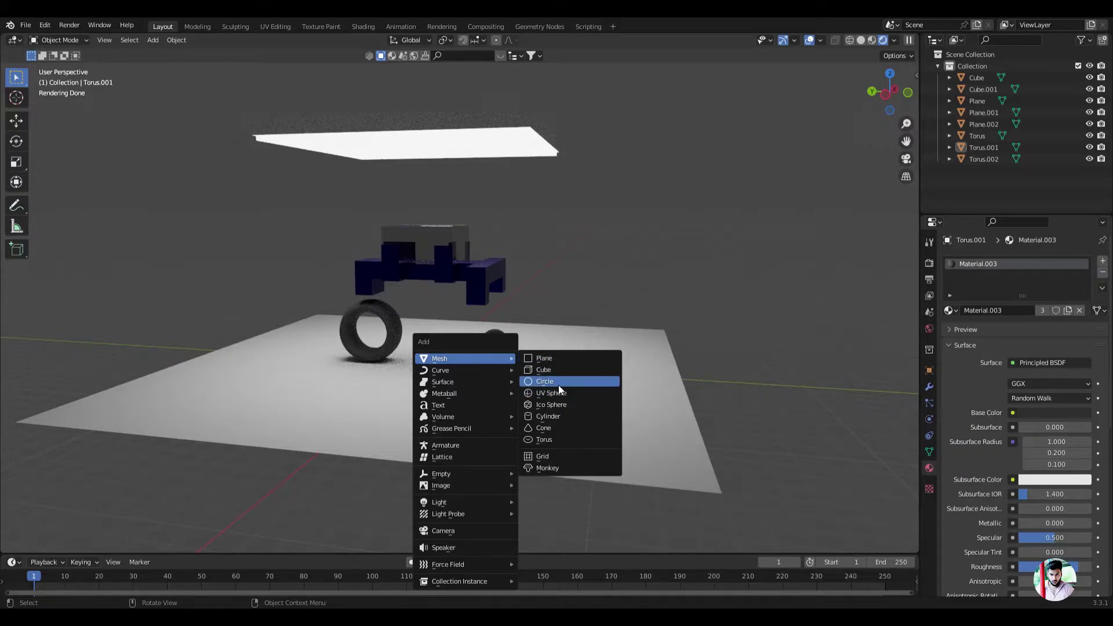
Add a circle mesh and move it along X and Y into the small wheel
{"action": "left_click", "coordinate": [558, 385]}
{"action": "key", "text": "KP_1"}
{"action": "key", "text": "g"}
{"action": "key", "text": "x"}
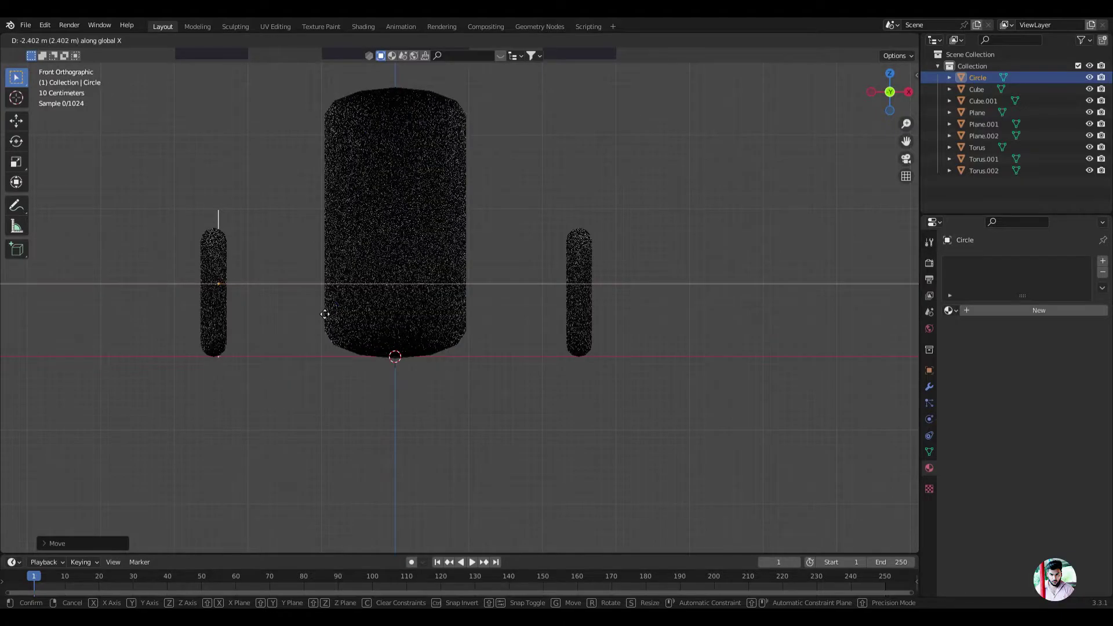
{"action": "left_click", "coordinate": [323, 313]}
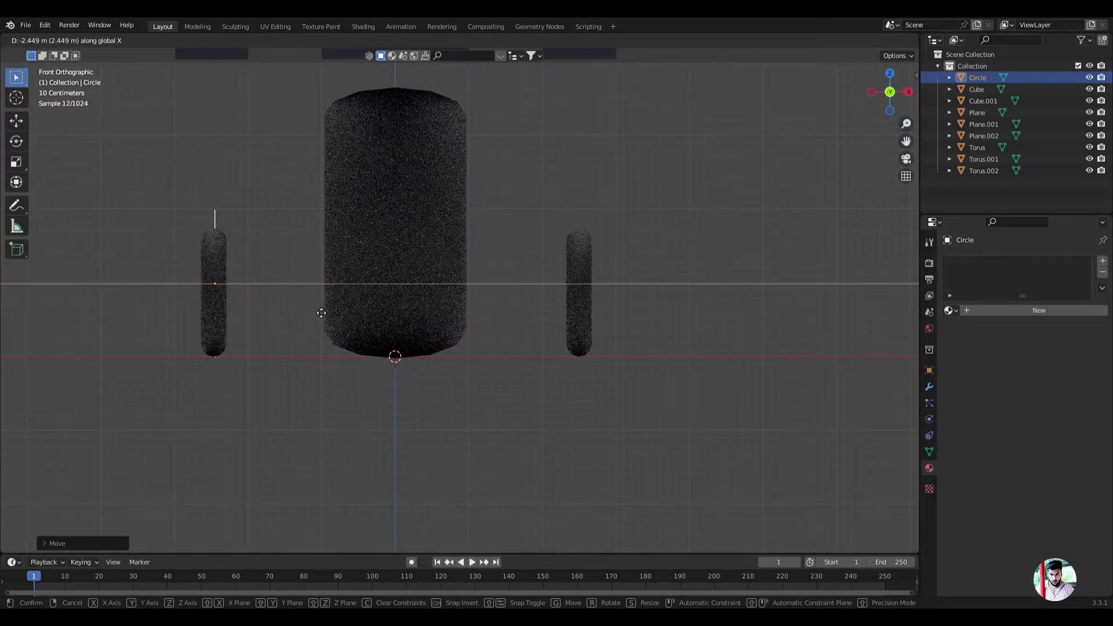
{"action": "middle_click_drag", "start_coordinate": [323, 314], "coordinate": [286, 315]}
{"action": "key", "text": "KP_3"}
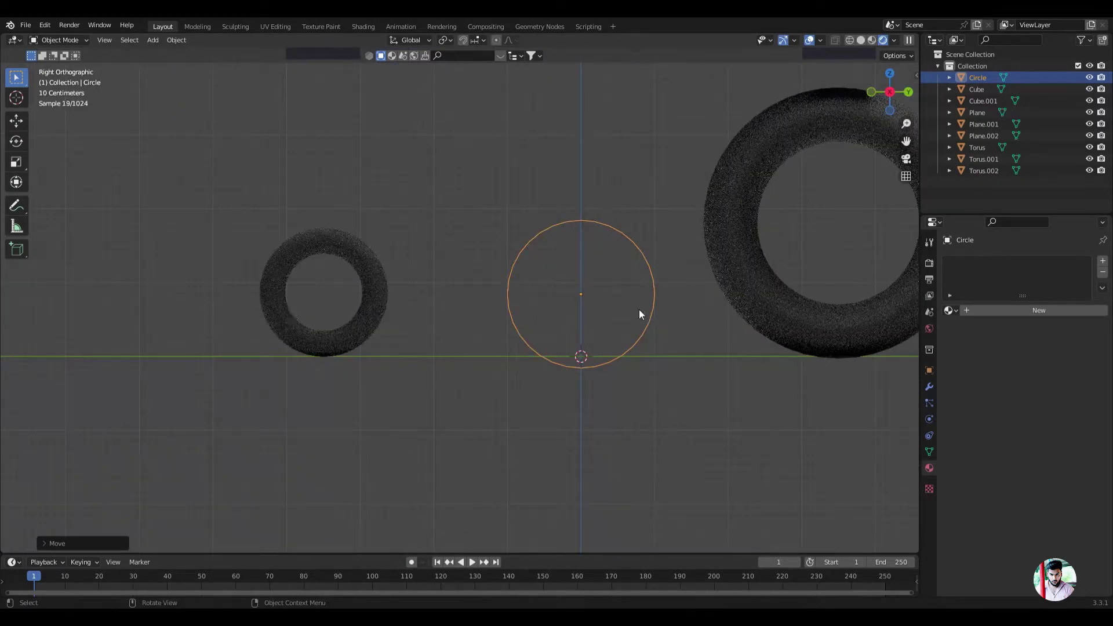
{"action": "key", "text": "g"}
{"action": "key", "text": "y"}
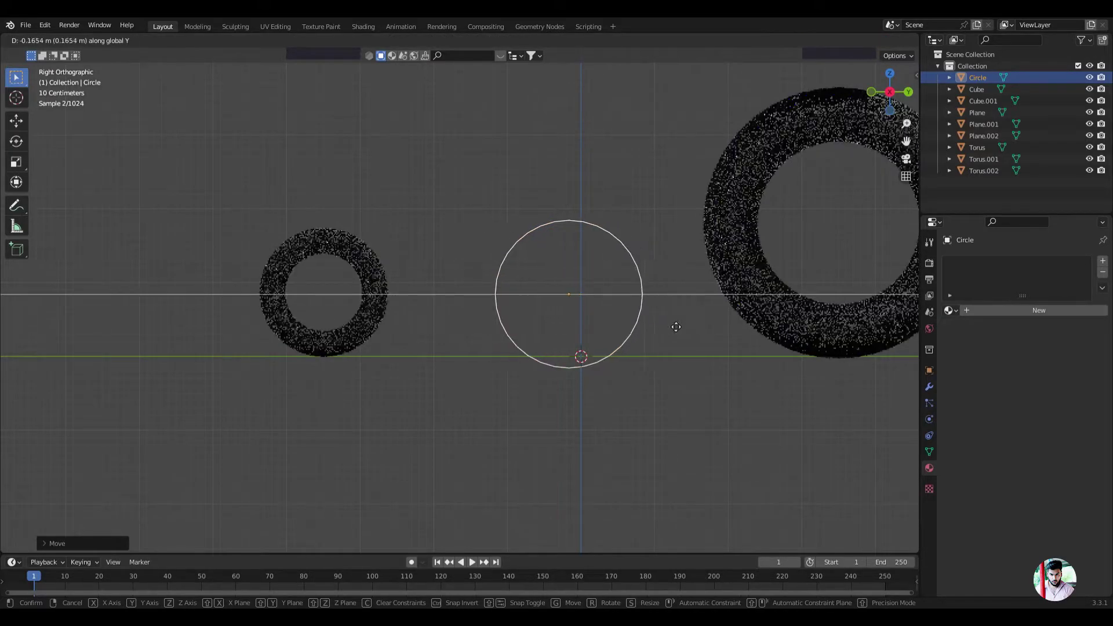
{"action": "left_click", "coordinate": [430, 331]}
In Edit Mode, extrude the circle's edge and shrink it into a centre ring
{"action": "key", "text": "Tab"}
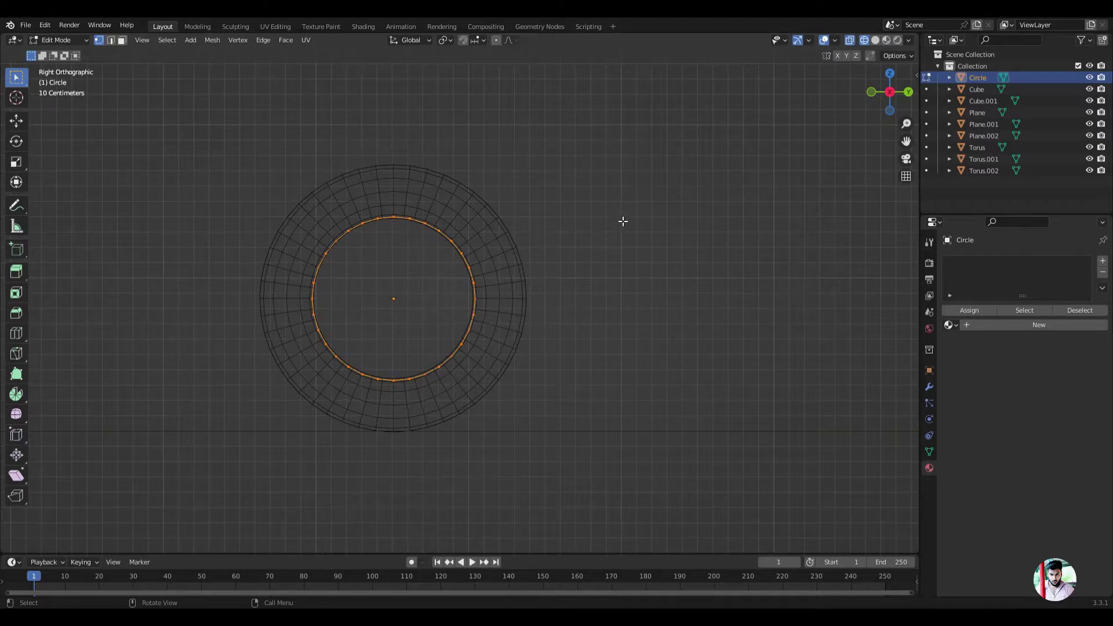
{"action": "key", "text": "g"}
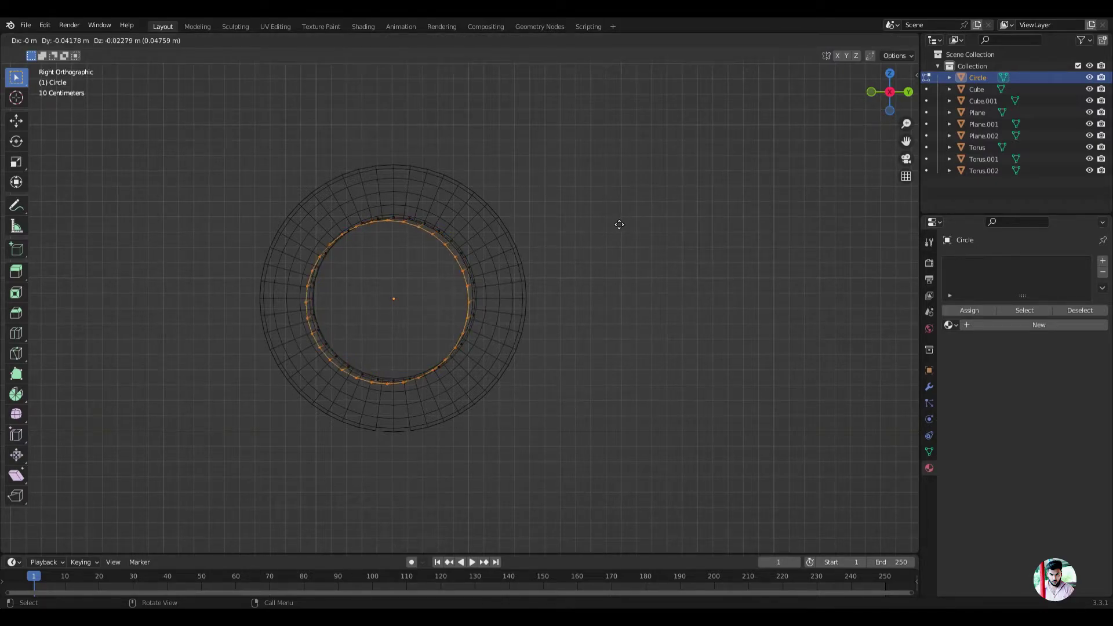
{"action": "key", "text": "s"}
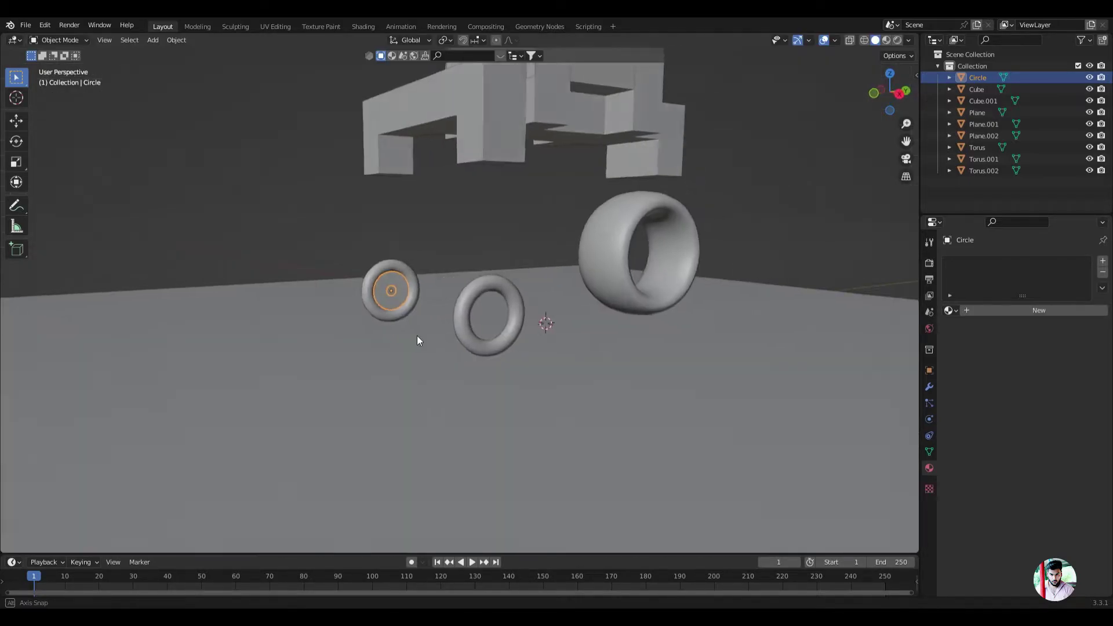
{"action": "middle_click_drag", "start_coordinate": [416, 335], "coordinate": [485, 331]}
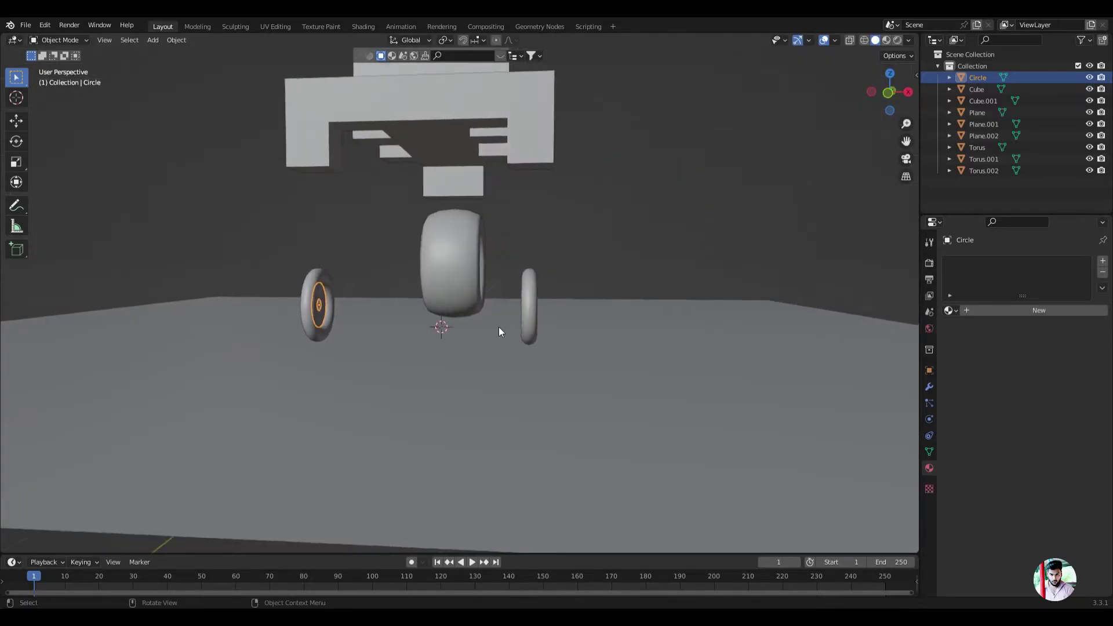
Slide the hub disc along Y into the wheel and scale it to about double size
{"action": "key", "text": "g"}
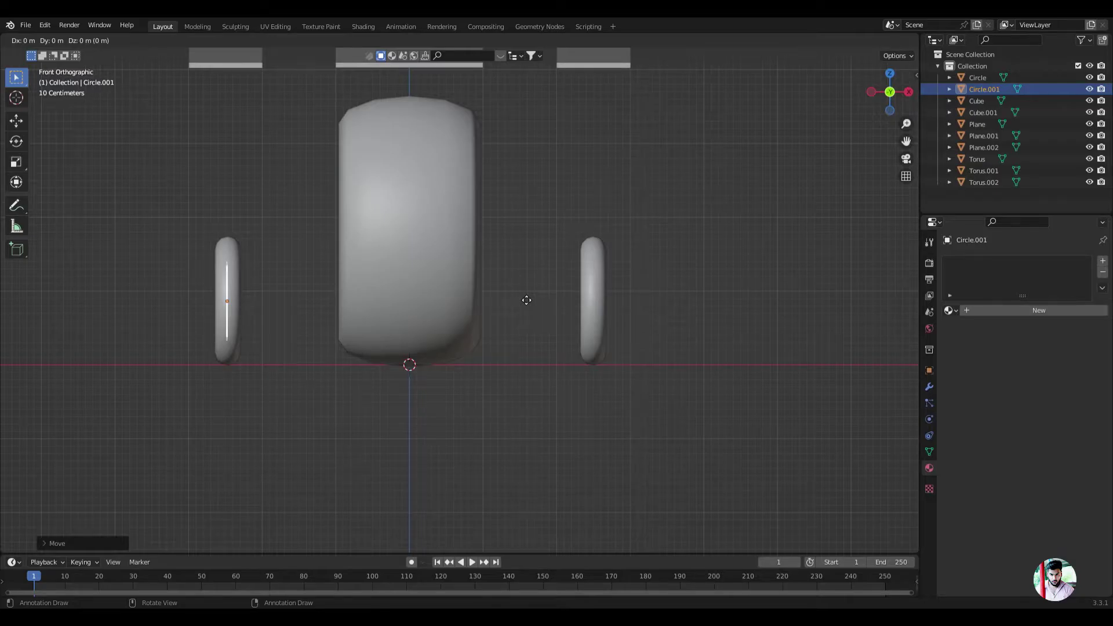
{"action": "key", "text": "x"}
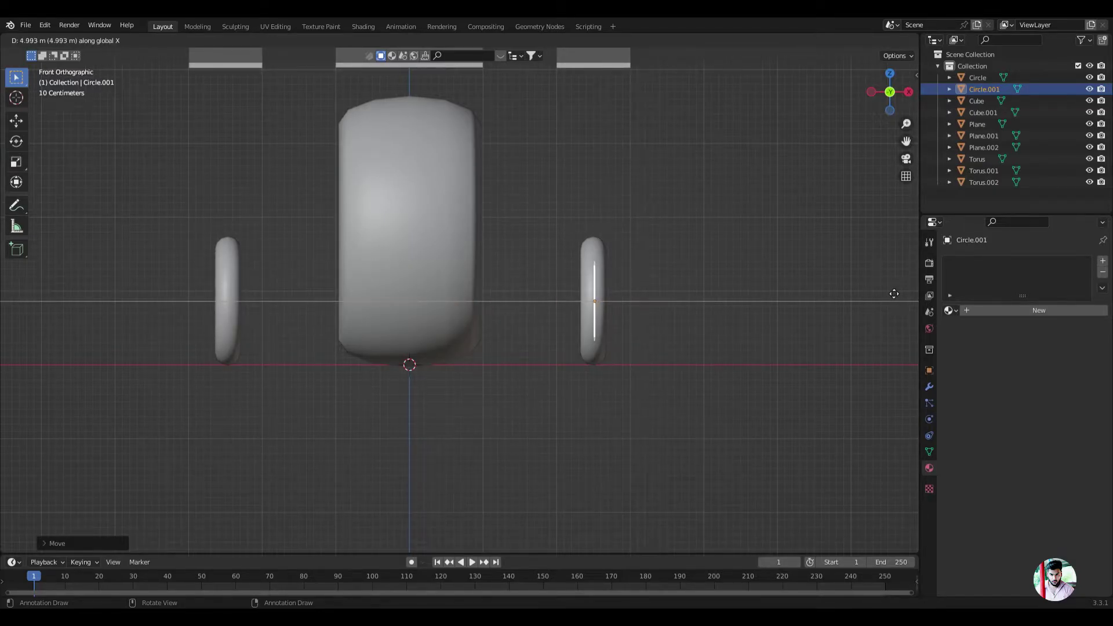
{"action": "key", "text": "y"}
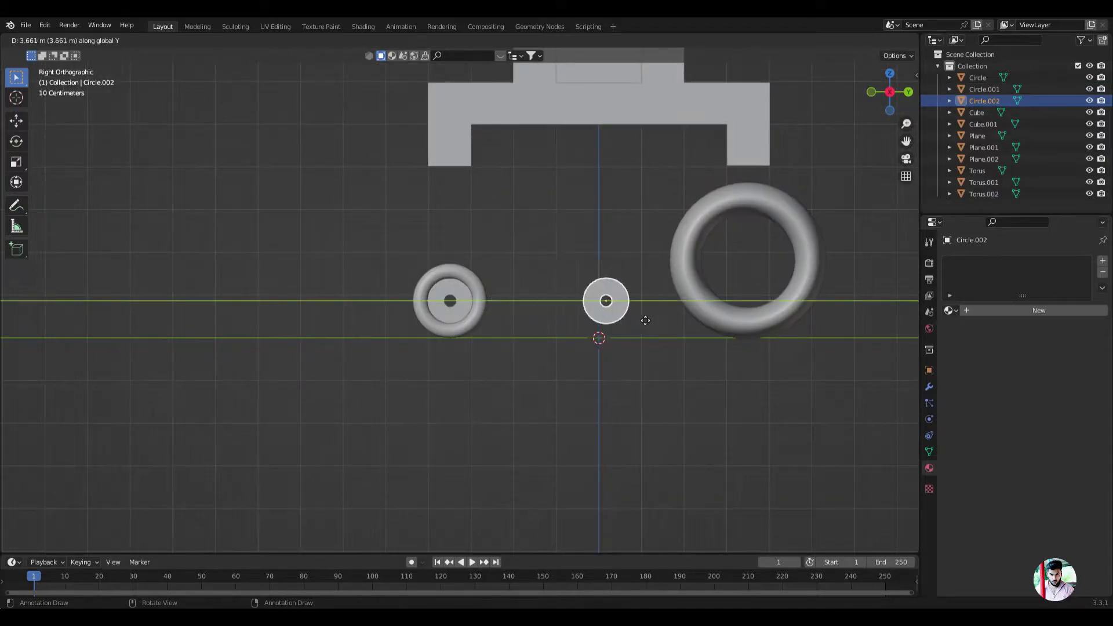
{"action": "left_click", "coordinate": [779, 315]}
{"action": "key", "text": "KP_Decimal"}
{"action": "key", "text": "s"}
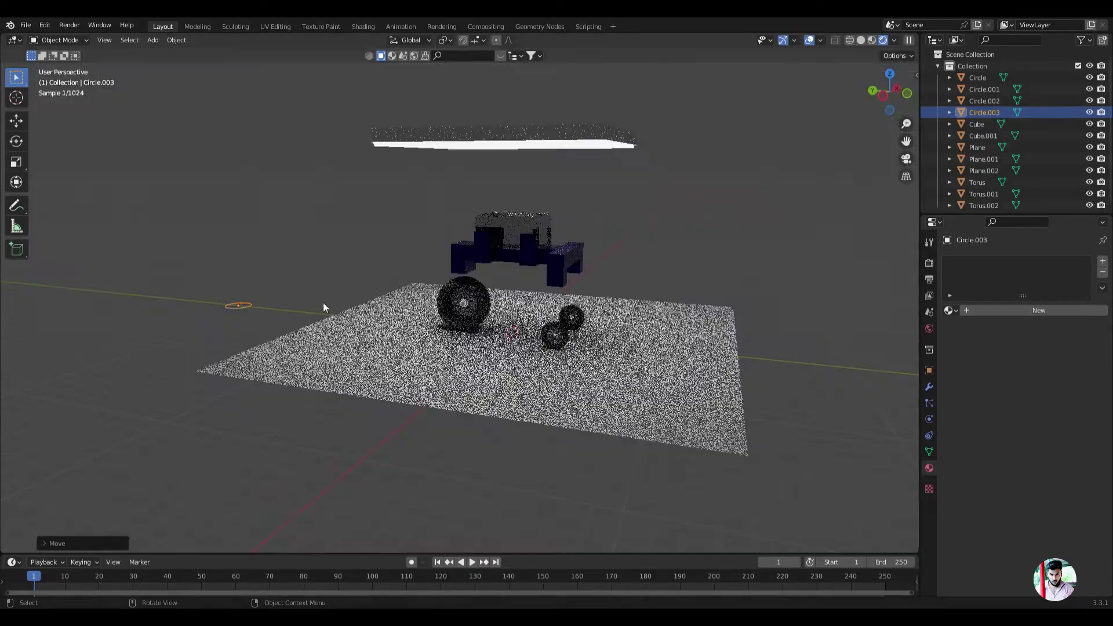
Switch to solid shading and stretch the circle's top half along Y into a long loop
{"action": "scroll", "coordinate": [215, 305], "scroll_direction": "up", "scroll_amount": 3}
{"action": "middle_click_drag", "start_coordinate": [218, 314], "coordinate": [414, 353], "text": "shift"}
{"action": "key", "text": "z"}
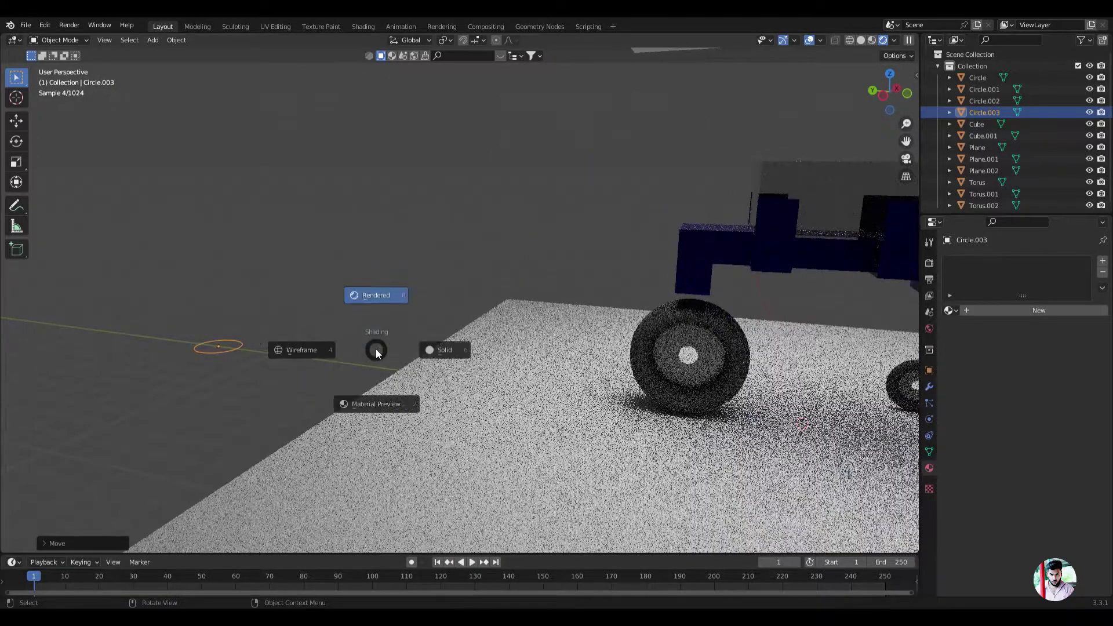
{"action": "left_click", "coordinate": [455, 349]}
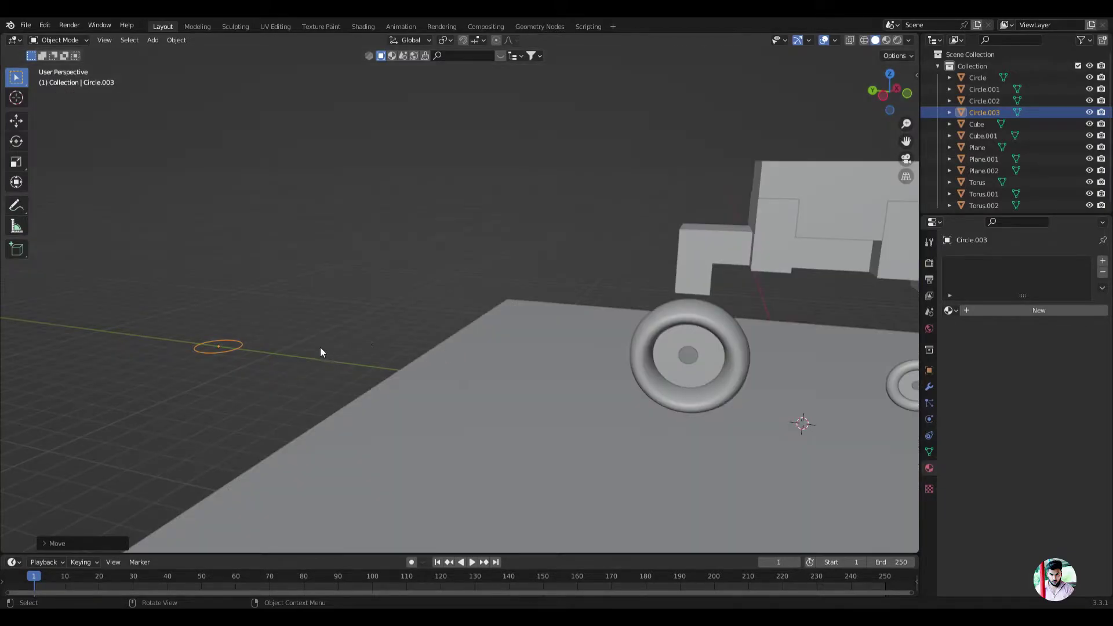
{"action": "key", "text": "Tab"}
{"action": "key", "text": "KP_7"}
{"action": "key", "text": "KP_Decimal"}
{"action": "left_click_drag", "start_coordinate": [279, 191], "coordinate": [512, 273]}
{"action": "key", "text": "g"}
{"action": "key", "text": "y"}
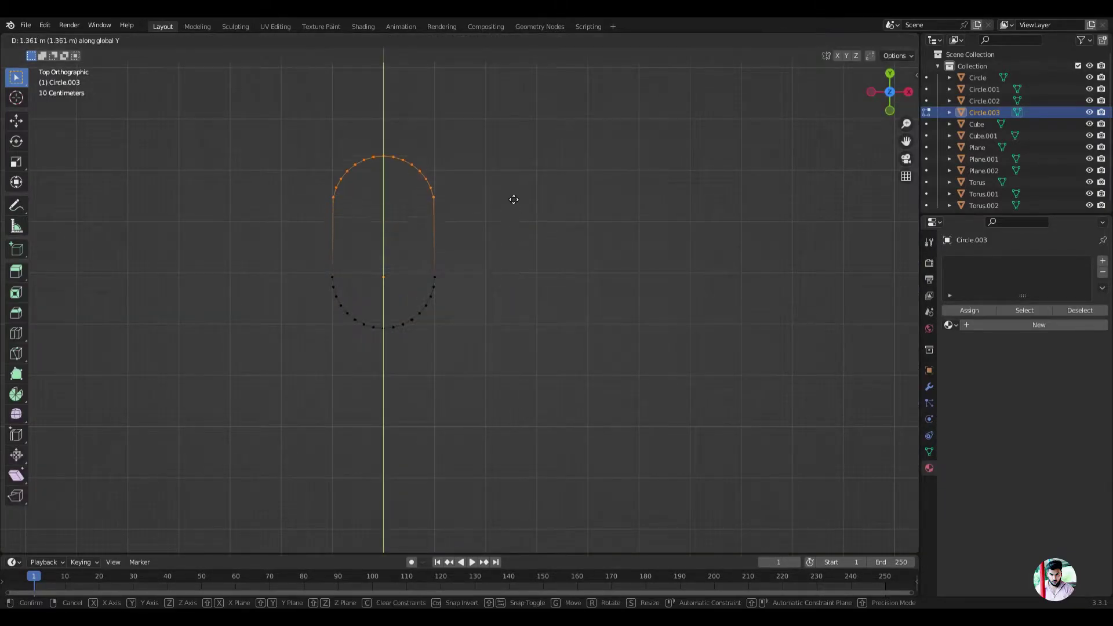
{"action": "left_click", "coordinate": [557, 109]}
Snap the loop to the 3D cursor and rotate it 90° on X to stand upright
{"action": "key", "text": "a"}
{"action": "key", "text": "g"}
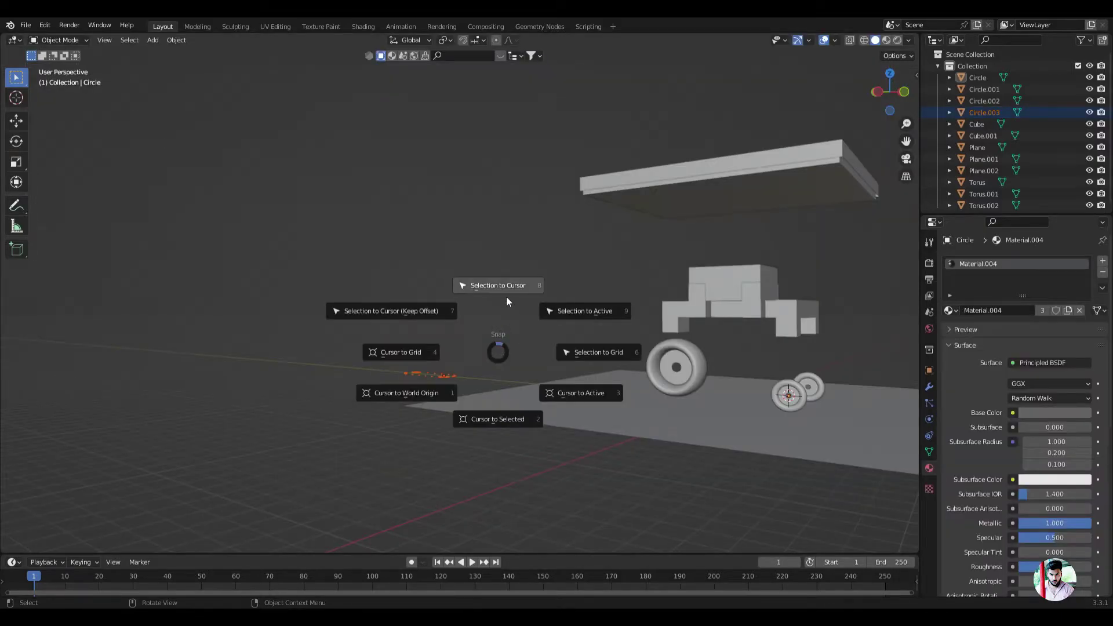
{"action": "left_click", "coordinate": [506, 289]}
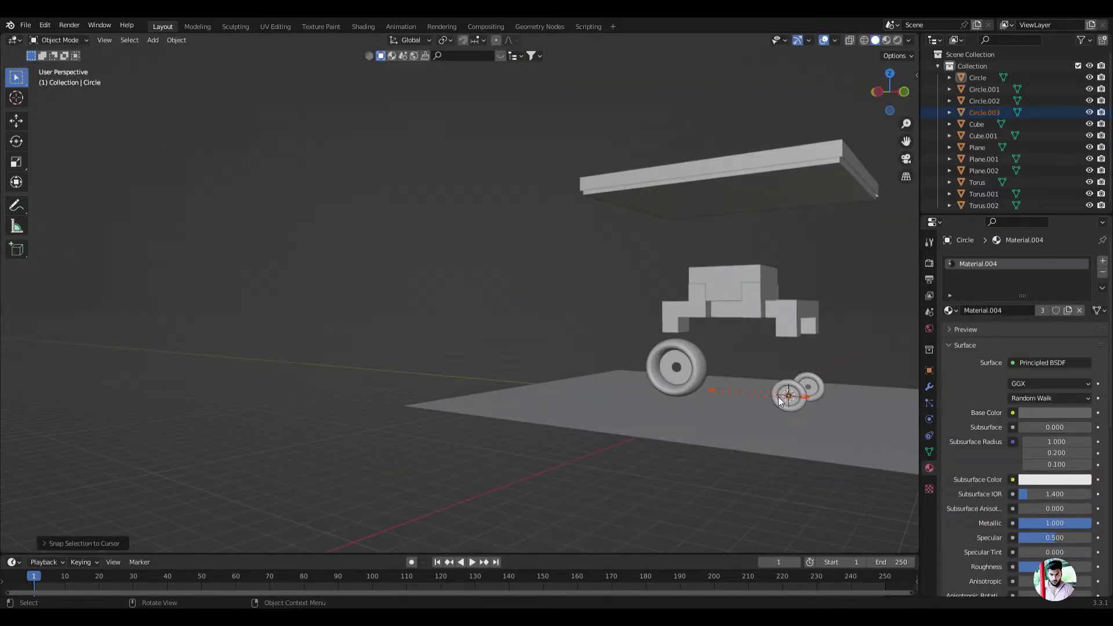
{"action": "middle_click_drag", "start_coordinate": [805, 409], "coordinate": [793, 413]}
{"action": "key", "text": "r"}
{"action": "key", "text": "x"}
{"action": "key", "text": "9"}
{"action": "key", "text": "0"}
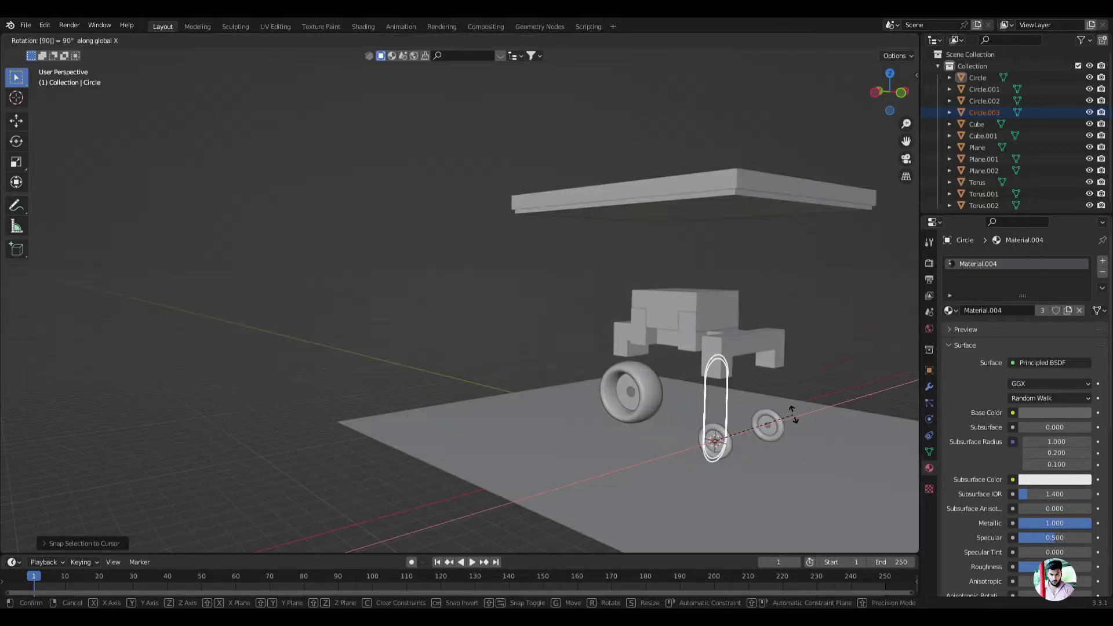
{"action": "key", "text": "Return"}
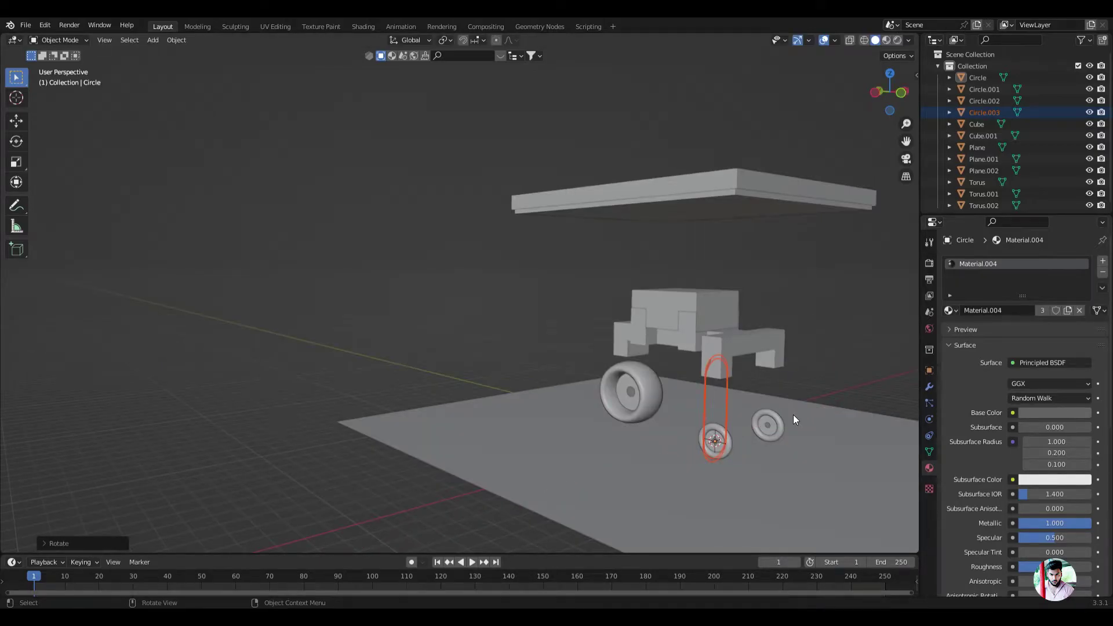
Move the upright loop into place at the small wheel and duplicate it
{"action": "key", "text": "KP_1"}
{"action": "key", "text": "g"}
{"action": "left_click", "coordinate": [558, 332]}
{"action": "key", "text": "KP_3"}
{"action": "key", "text": "shift+d"}
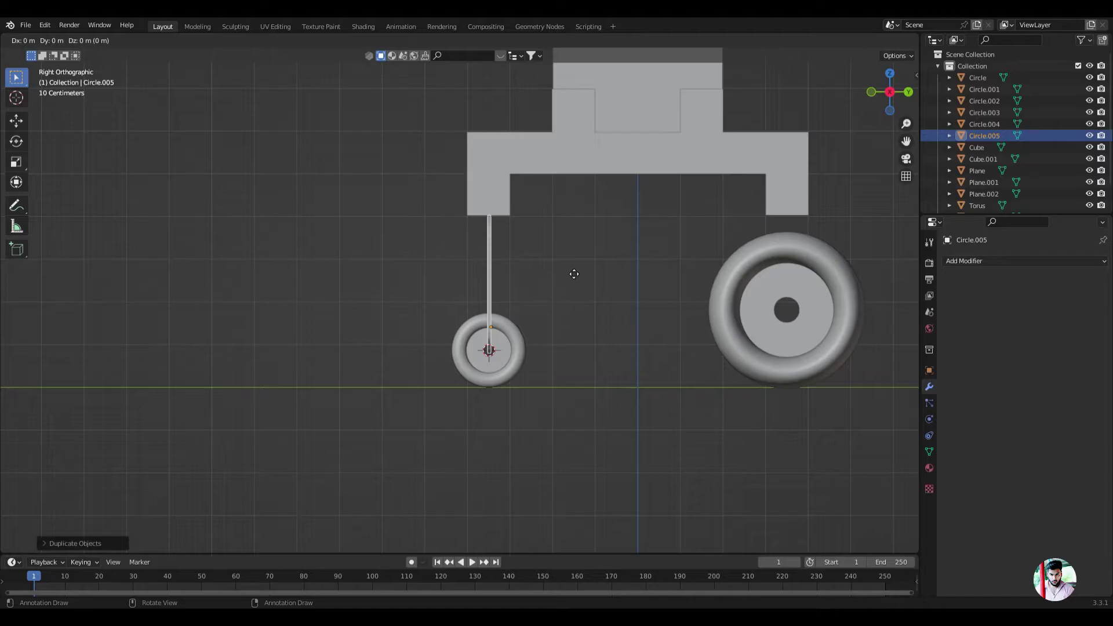
Move the loop copy along Y to another wheel and resize it along X
{"action": "key", "text": "y"}
{"action": "key", "text": "Return"}
{"action": "key", "text": "KP_1"}
{"action": "key", "text": "s"}
{"action": "key", "text": "x"}
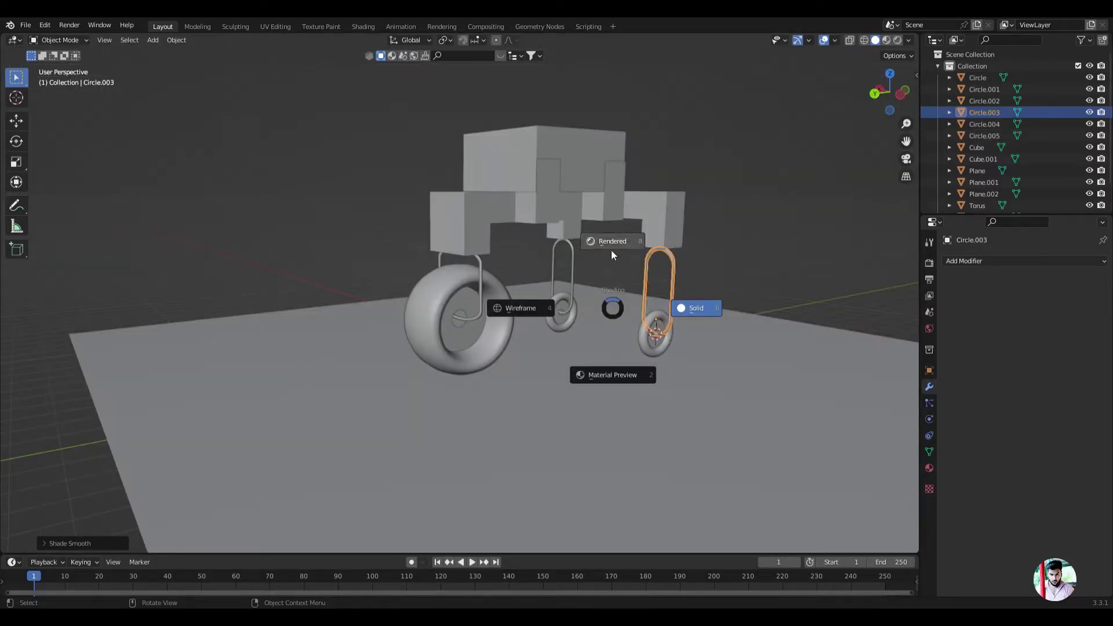
{"action": "left_click", "coordinate": [612, 255]}
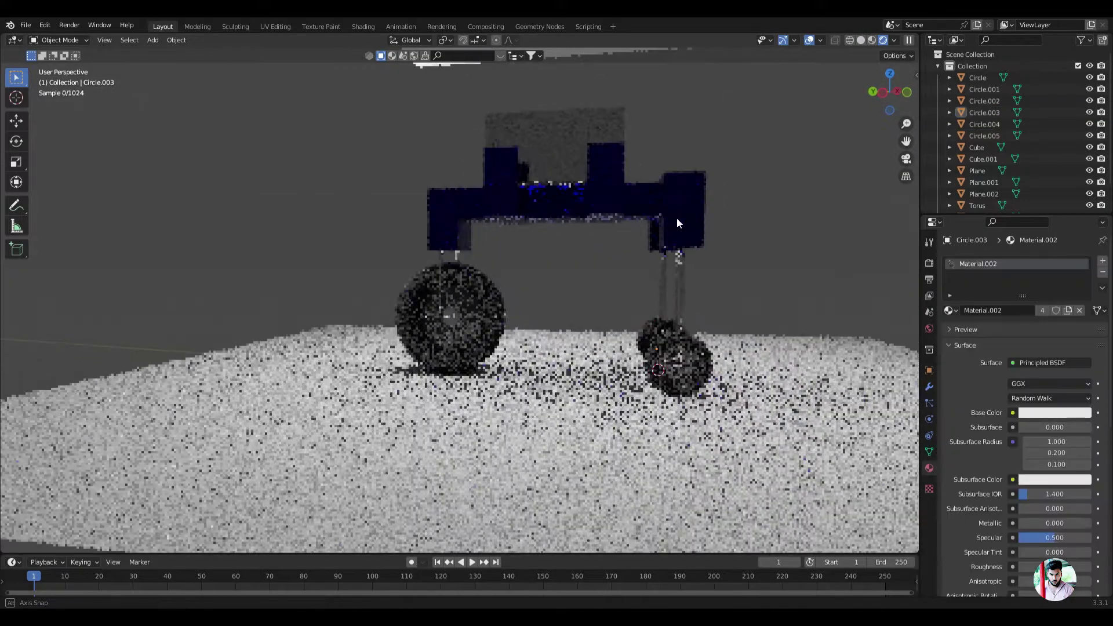
{"action": "middle_click_drag", "start_coordinate": [677, 218], "coordinate": [425, 235]}
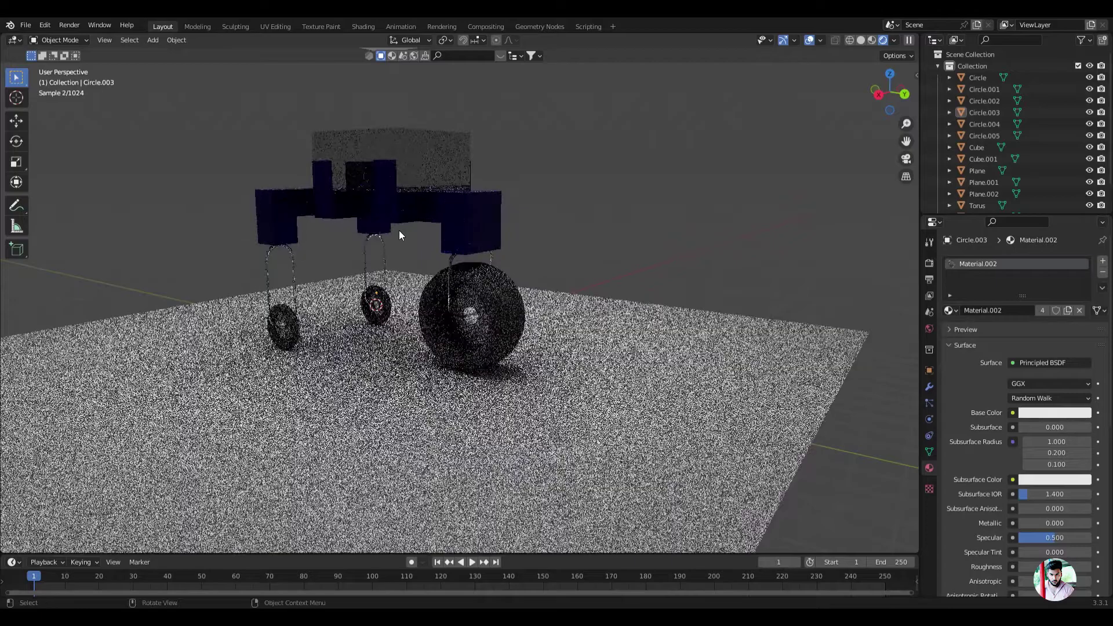
Duplicate the big wheel's torus and shrink the copy into a small hub ring
{"action": "key", "text": "shift+d"}
{"action": "key", "text": "s"}
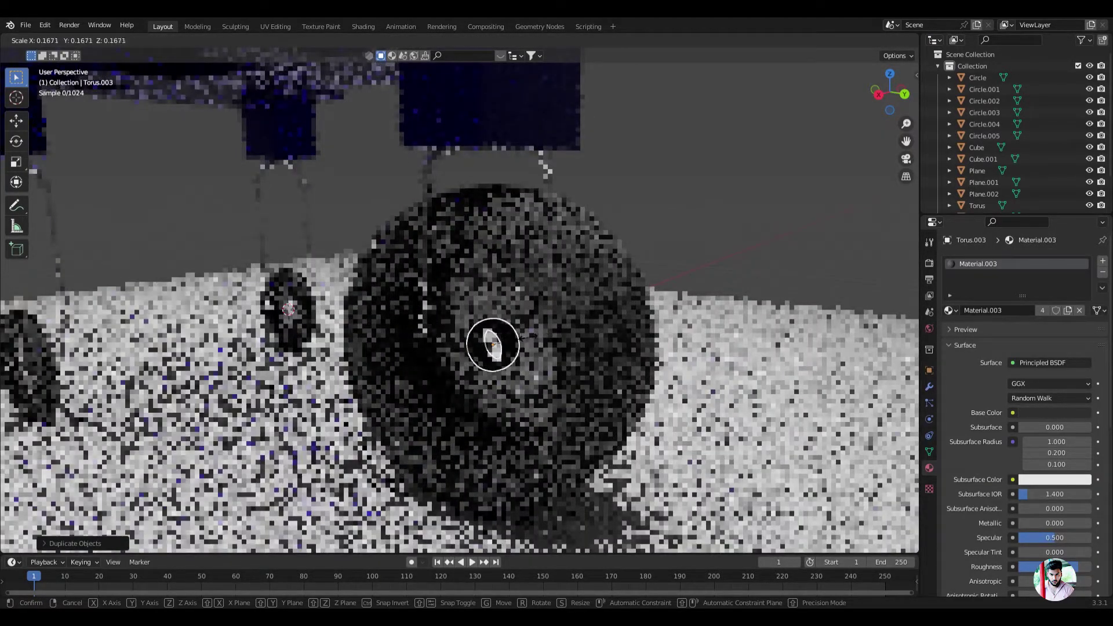
{"action": "left_click", "coordinate": [524, 339]}
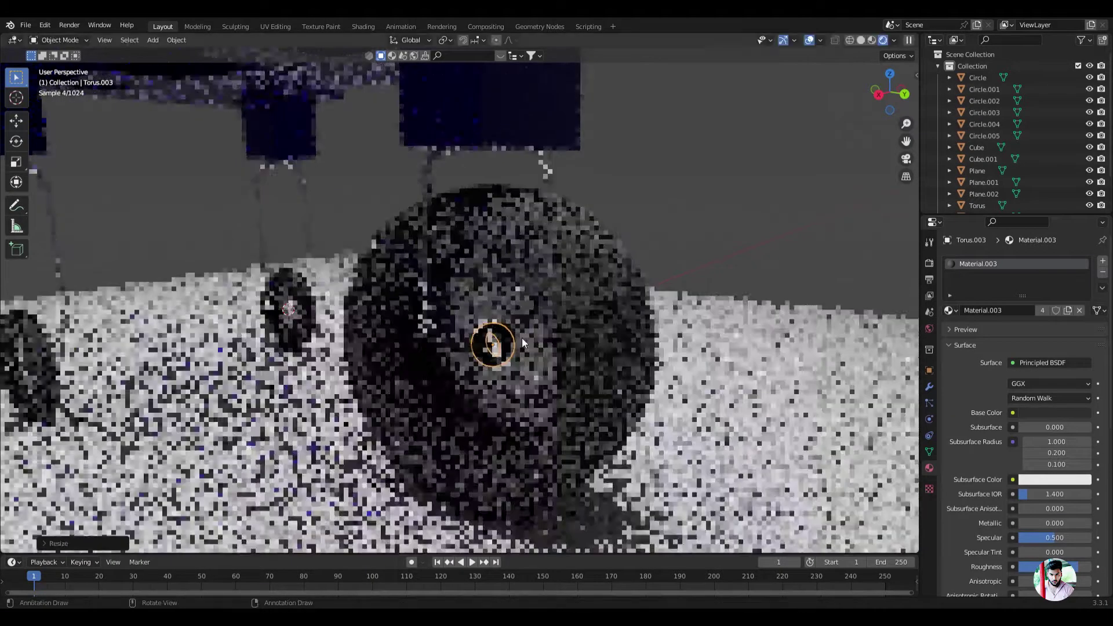
Enlarge the hub ring slightly in side view and return to solid shading
{"action": "scroll", "coordinate": [522, 342], "scroll_direction": "down", "scroll_amount": 3}
{"action": "key", "text": "KP_3"}
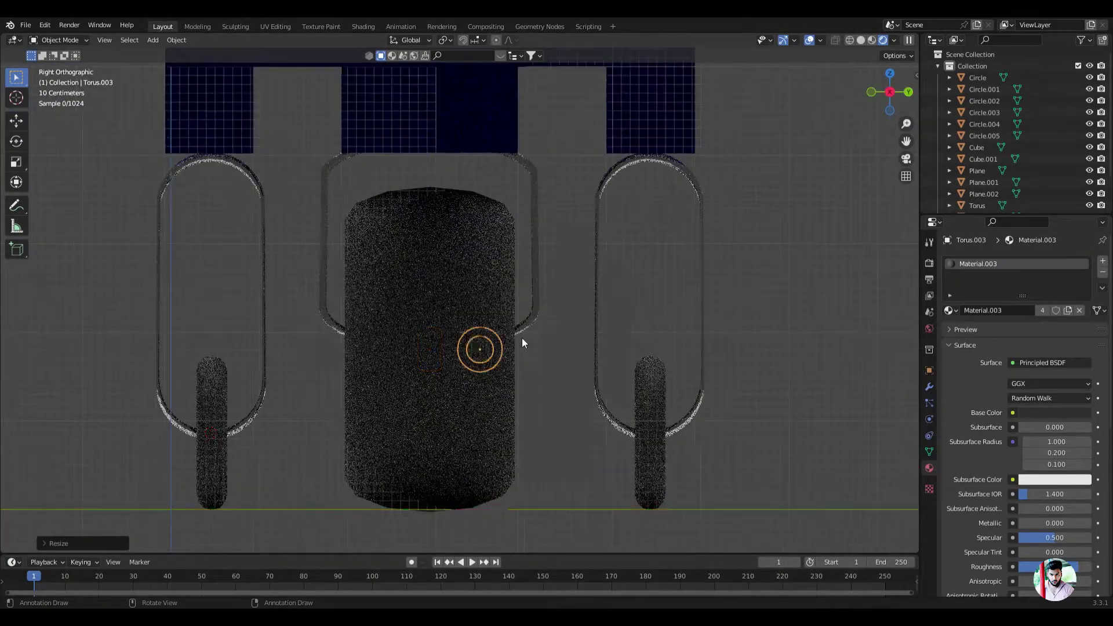
{"action": "scroll", "coordinate": [522, 337], "scroll_direction": "up", "scroll_amount": 1}
{"action": "scroll", "coordinate": [506, 337], "scroll_direction": "up", "scroll_amount": 3}
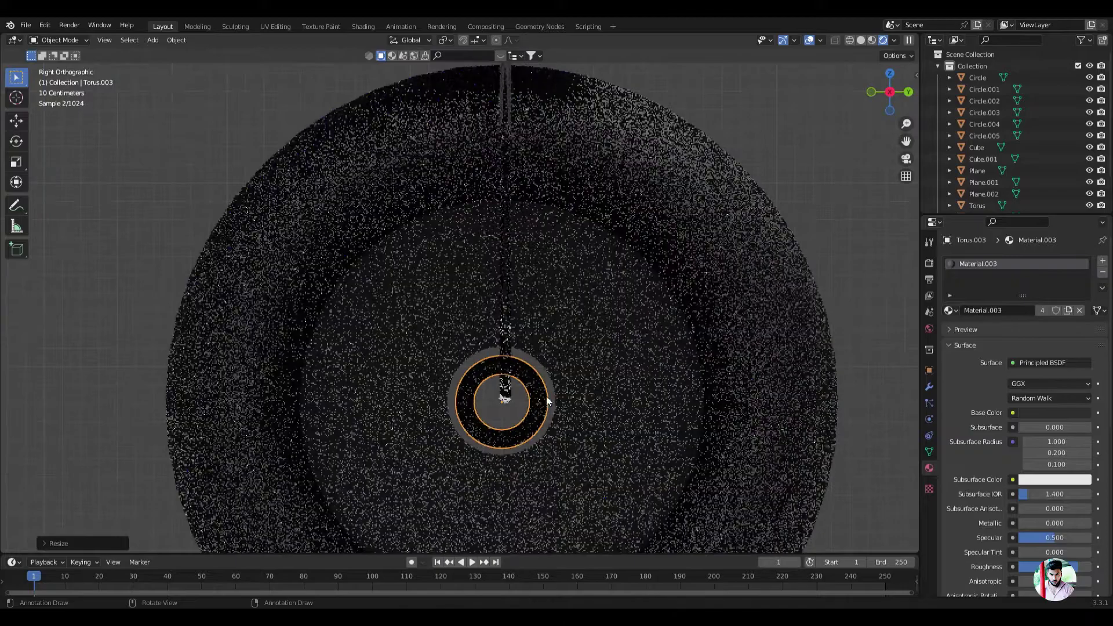
{"action": "middle_click_drag", "start_coordinate": [570, 374], "coordinate": [458, 347], "text": "shift"}
{"action": "scroll", "coordinate": [402, 370], "scroll_direction": "up", "scroll_amount": 1}
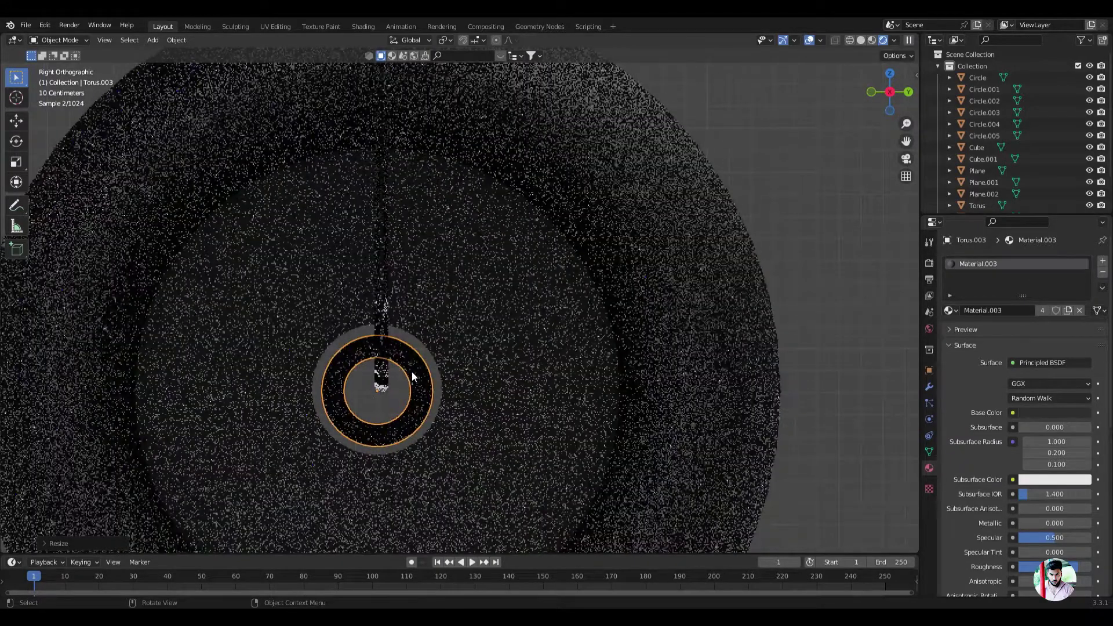
{"action": "key", "text": "s"}
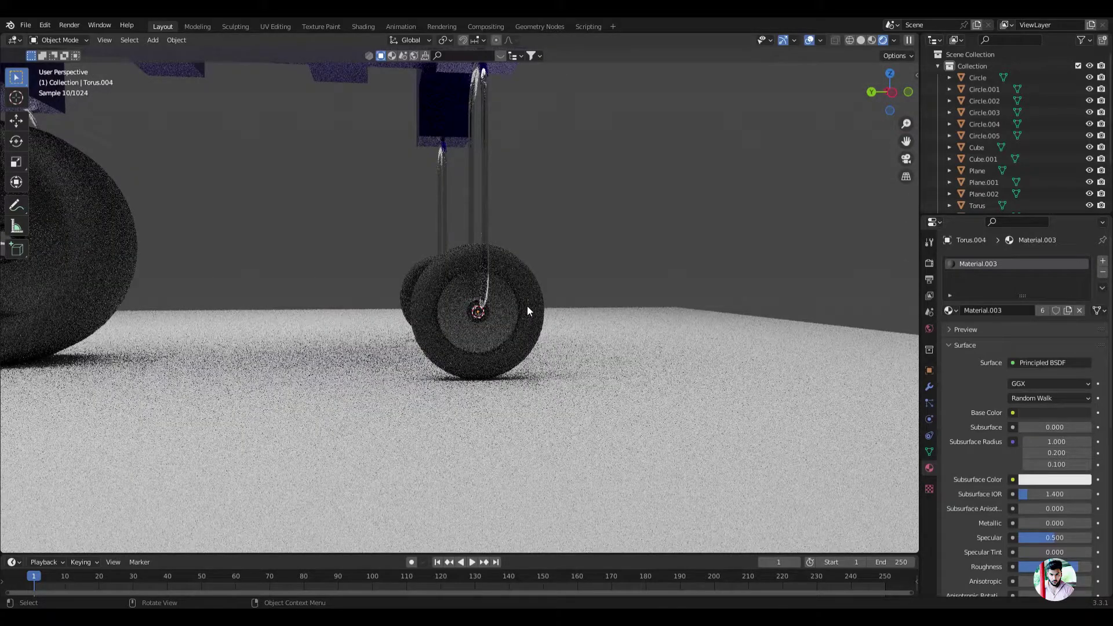
{"action": "key", "text": "z"}
{"action": "left_click", "coordinate": [584, 306]}
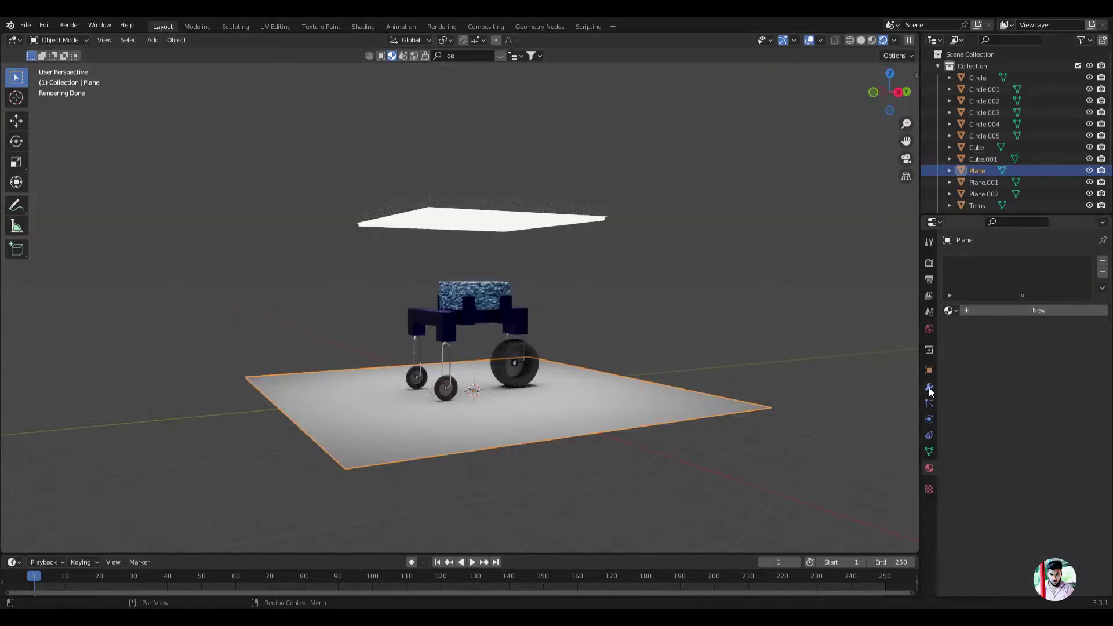
Add an Array modifier with Count 5 to the floor plane
{"action": "left_click", "coordinate": [929, 387]}
{"action": "left_click", "coordinate": [977, 262]}
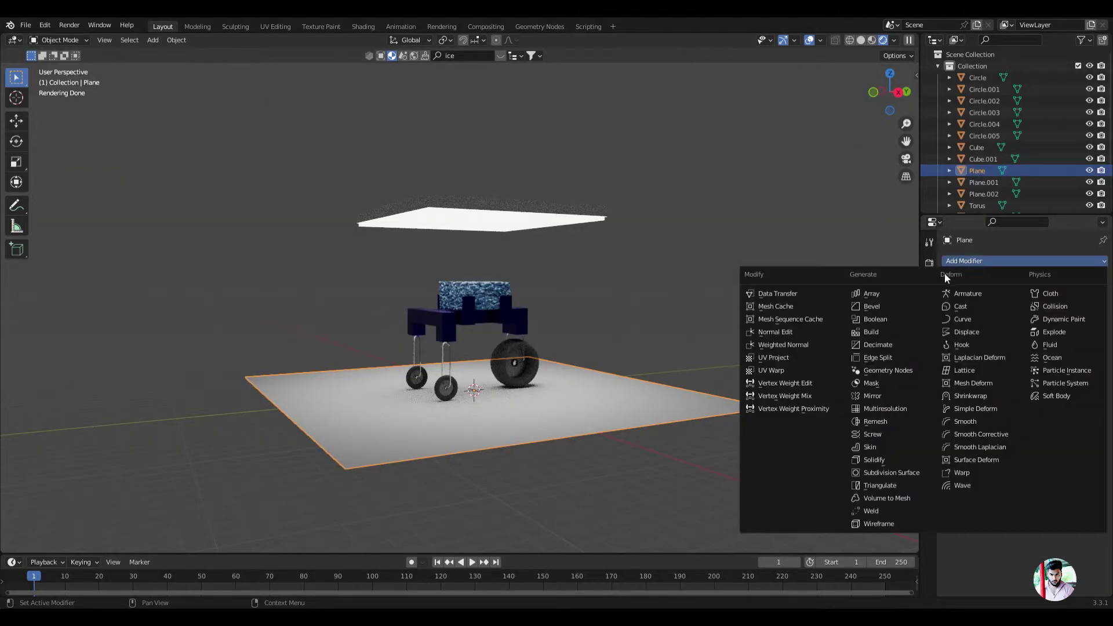
{"action": "left_click", "coordinate": [893, 294]}
{"action": "type", "text": "5"}
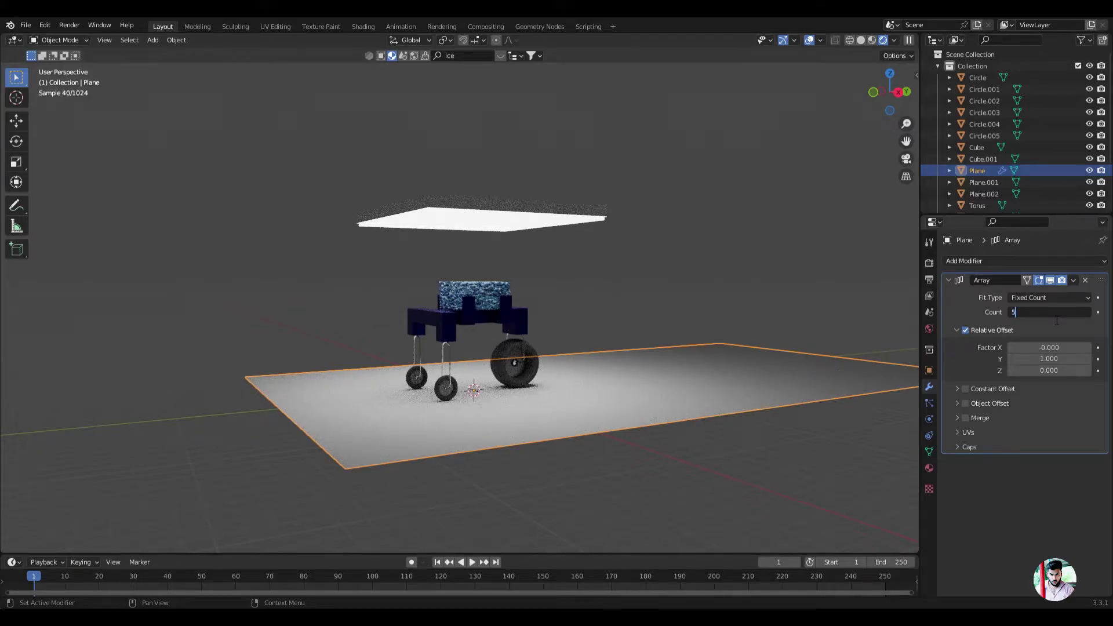
{"action": "key", "text": "Return"}
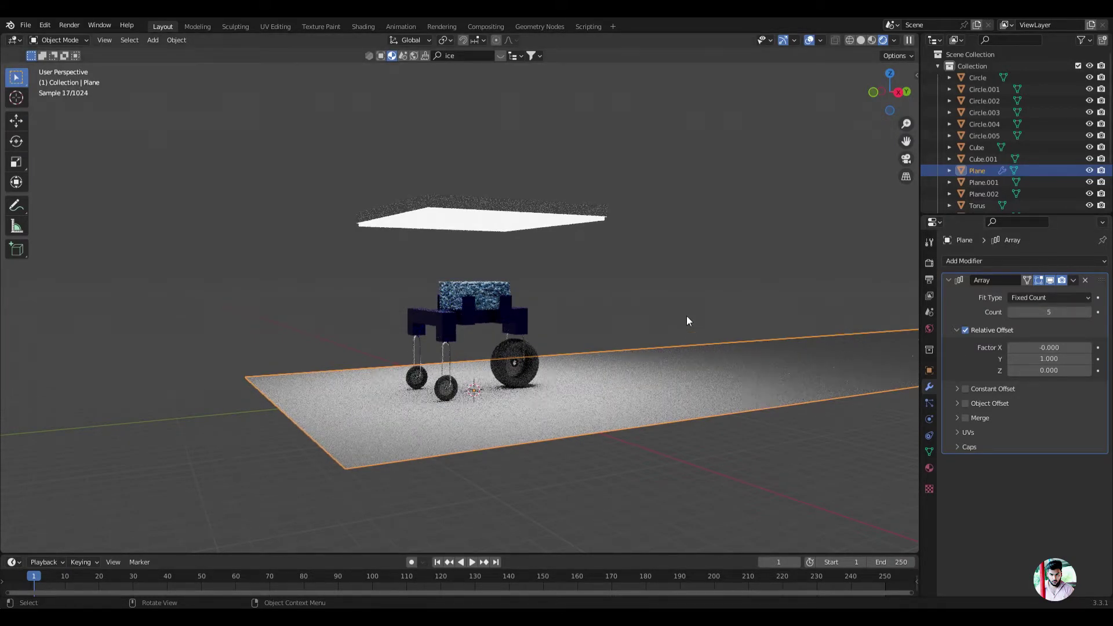
{"action": "left_click", "coordinate": [687, 317]}
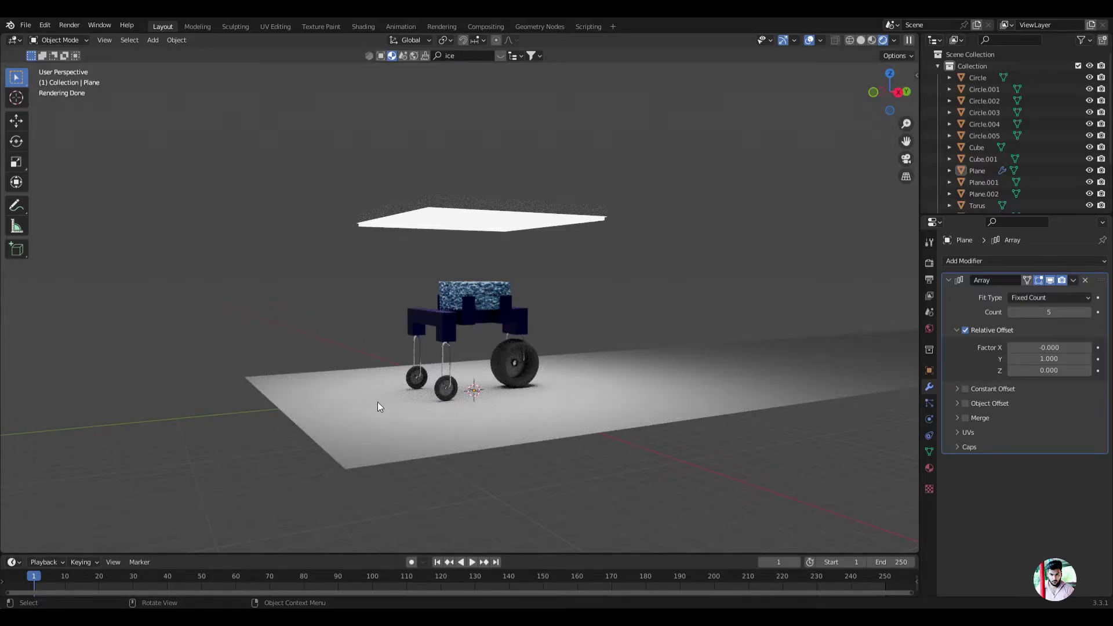
{"action": "left_click", "coordinate": [672, 375]}
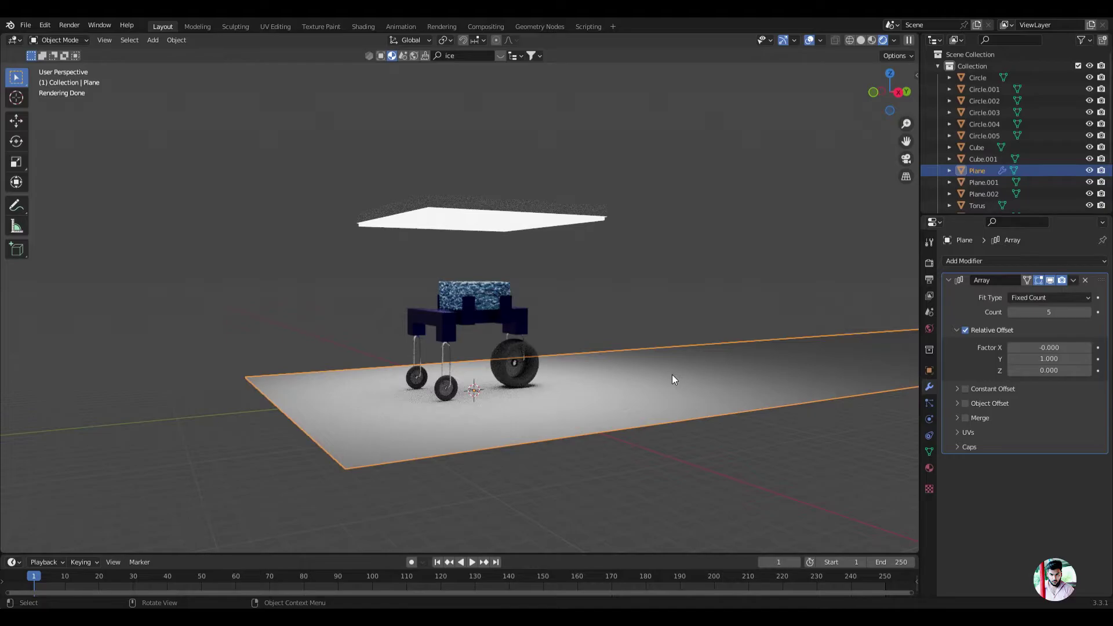
From the top view, slide the floor plane about -55 m along Y
{"action": "key", "text": "grave"}
{"action": "left_click", "coordinate": [680, 314]}
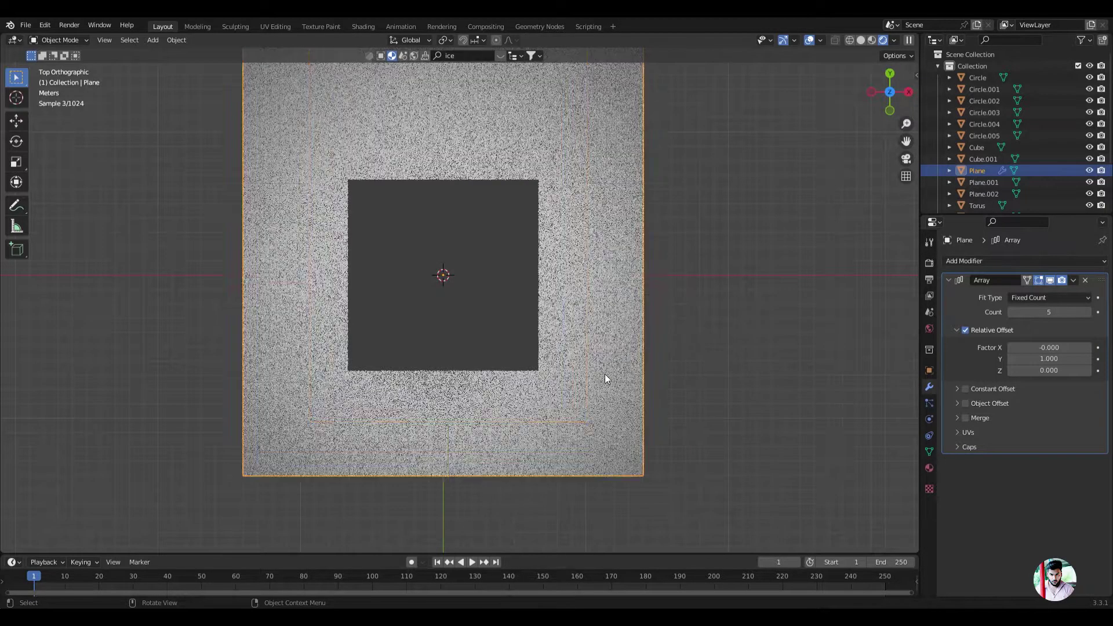
{"action": "scroll", "coordinate": [603, 374], "scroll_direction": "down", "scroll_amount": 10}
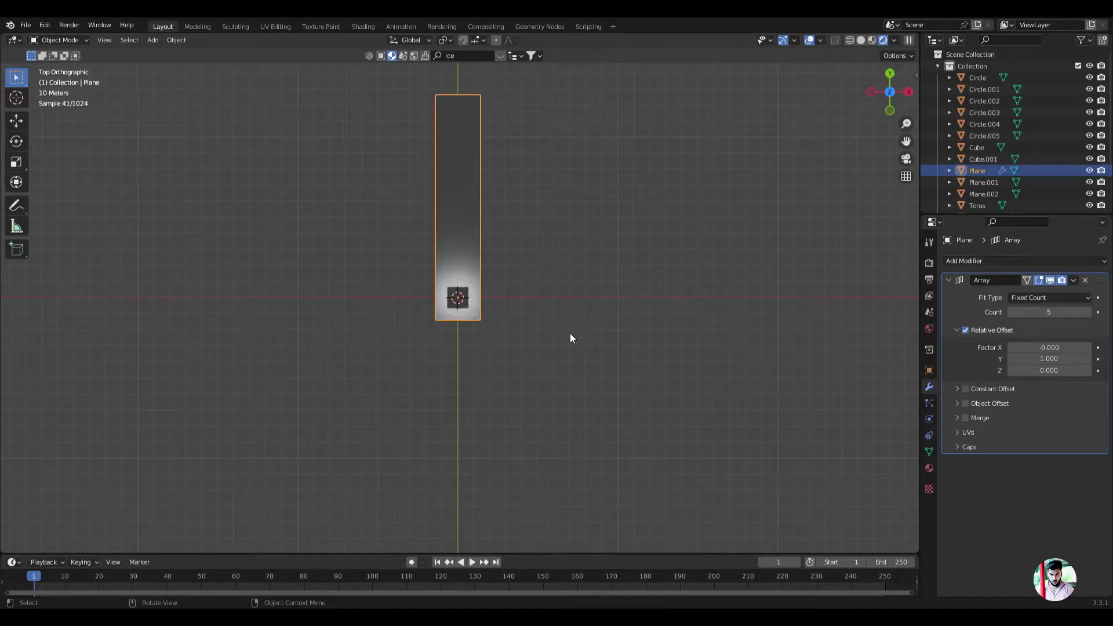
{"action": "key", "text": "g"}
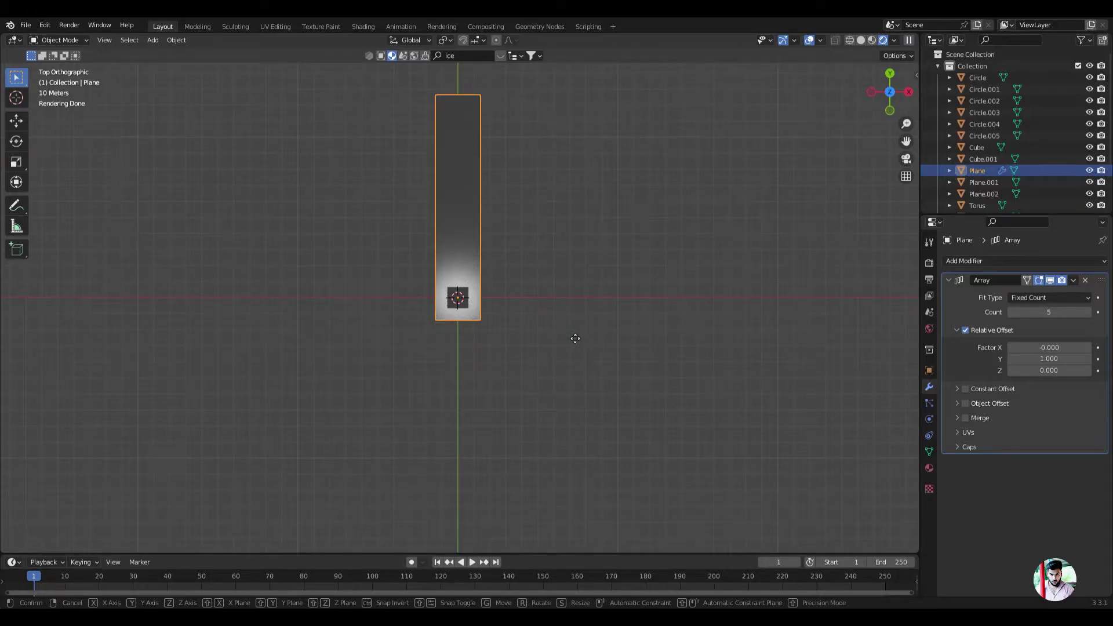
{"action": "key", "text": "y"}
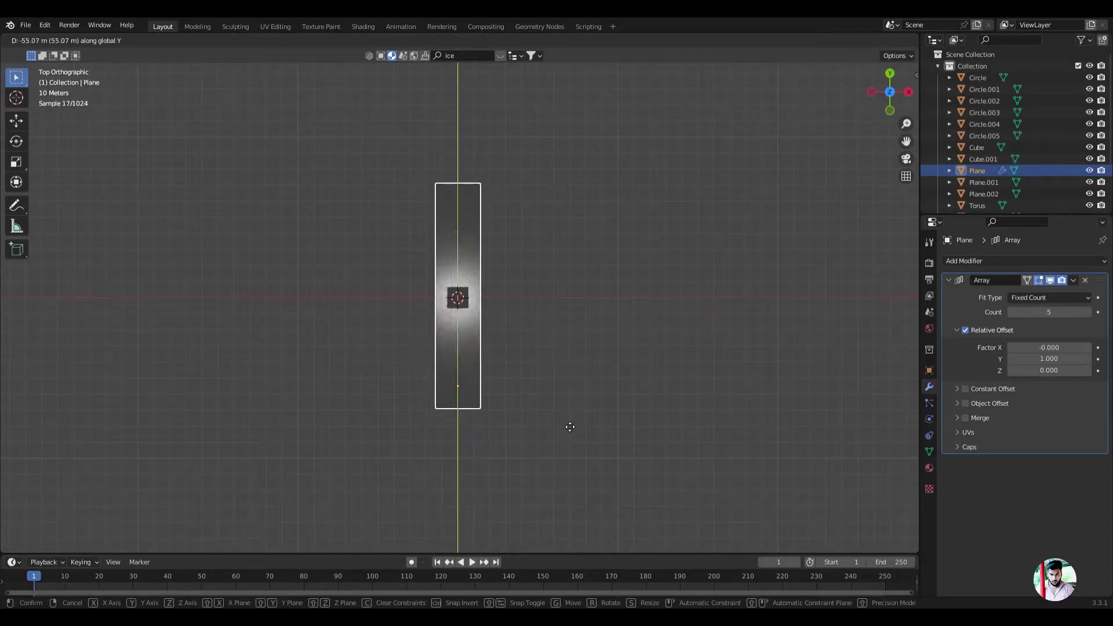
{"action": "left_click", "coordinate": [570, 426]}
Orbit and zoom into an angled perspective view of the shifted runway
{"action": "mouse_move", "coordinate": [568, 346]}
{"action": "middle_mouse_down"}
{"action": "mouse_move", "coordinate": [496, 302]}
{"action": "mouse_move", "coordinate": [461, 352]}
{"action": "mouse_move", "coordinate": [481, 331]}
{"action": "middle_mouse_up"}
{"action": "scroll", "coordinate": [461, 352], "scroll_direction": "up", "scroll_amount": 3}
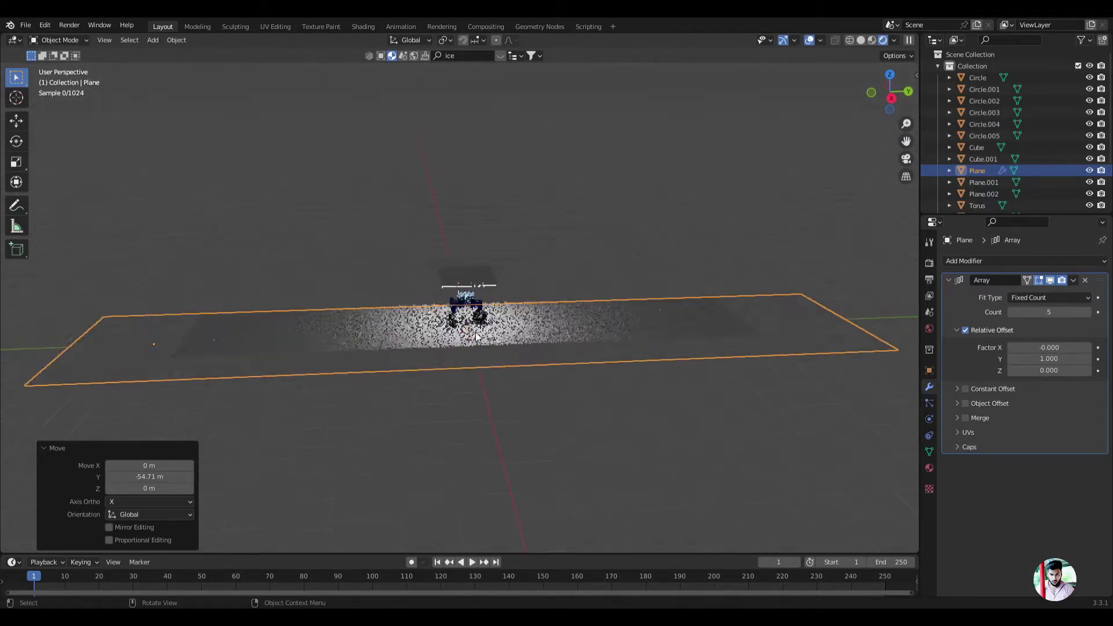
{"action": "scroll", "coordinate": [495, 360], "scroll_direction": "up", "scroll_amount": 5}
{"action": "scroll", "coordinate": [510, 381], "scroll_direction": "down", "scroll_amount": 3}
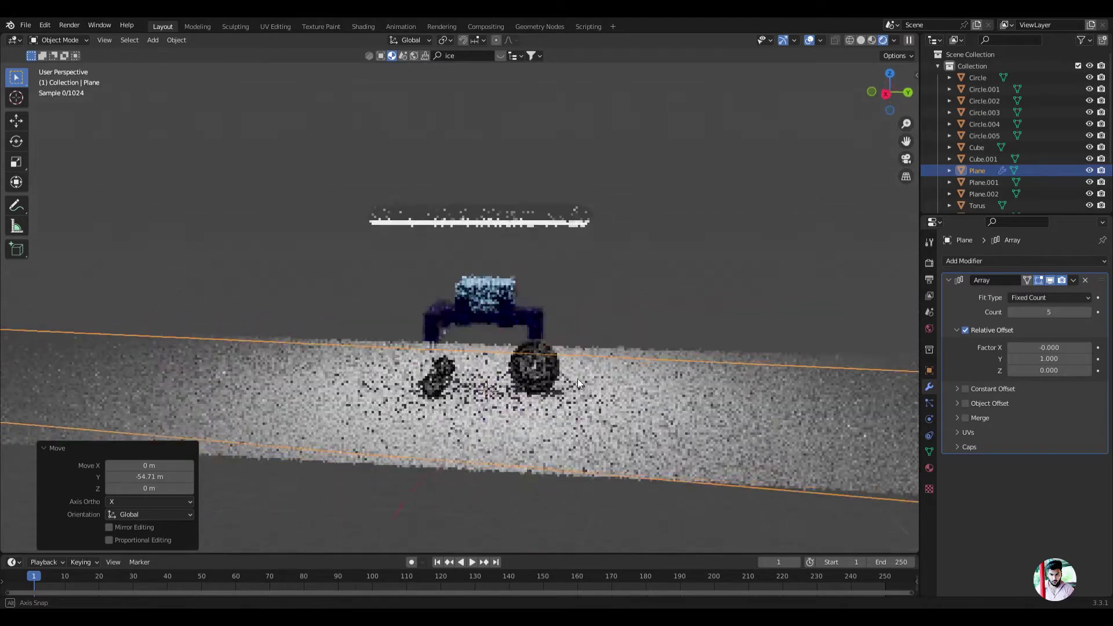
{"action": "middle_click_drag", "start_coordinate": [577, 378], "coordinate": [507, 369]}
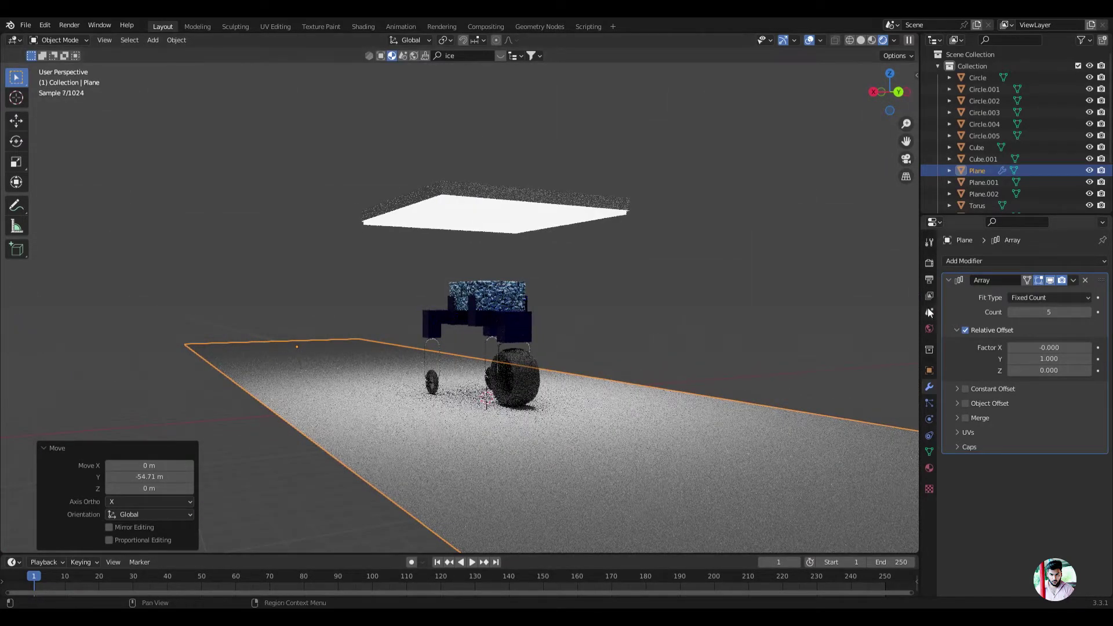
Set the World Strength to 0 and the Background Color to black, then deselect the floor
{"action": "left_click", "coordinate": [929, 331]}
{"action": "left_click_drag", "start_coordinate": [1037, 348], "coordinate": [904, 341]}
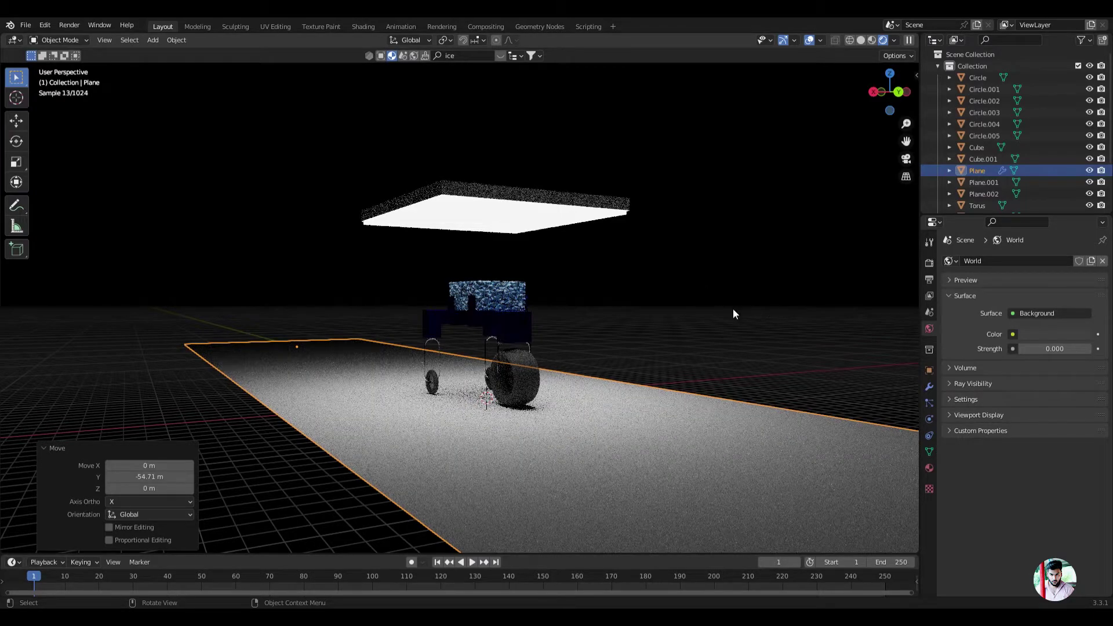
{"action": "left_click", "coordinate": [1045, 334]}
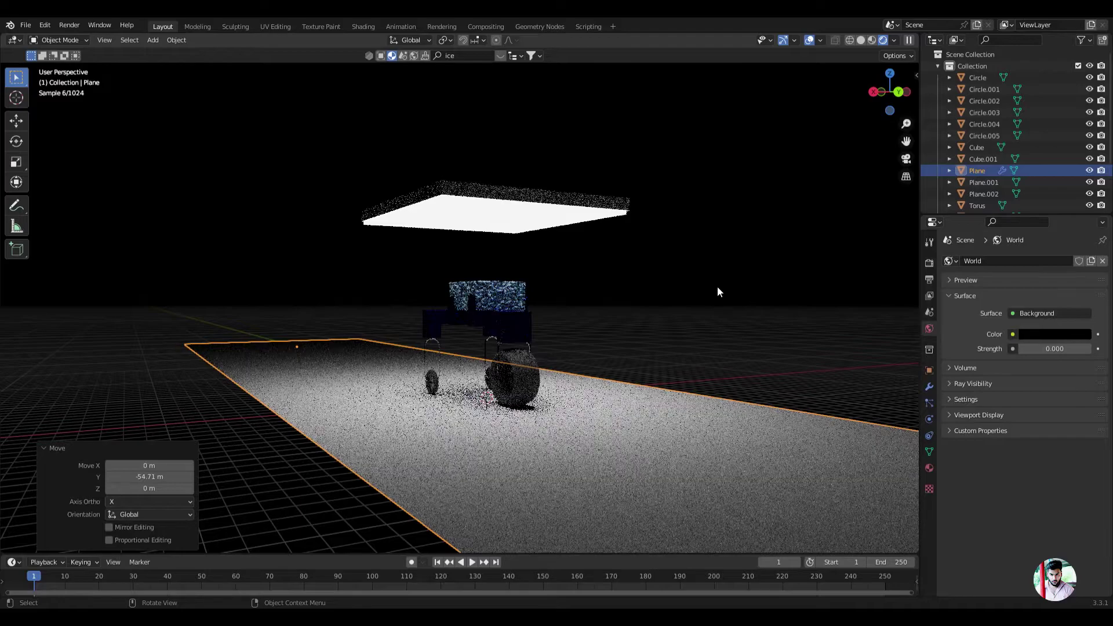
{"action": "left_click", "coordinate": [718, 287]}
Extrude the floor's long side edges straight up along Z into tall walls
{"action": "left_click", "coordinate": [492, 407]}
{"action": "key", "text": "Tab"}
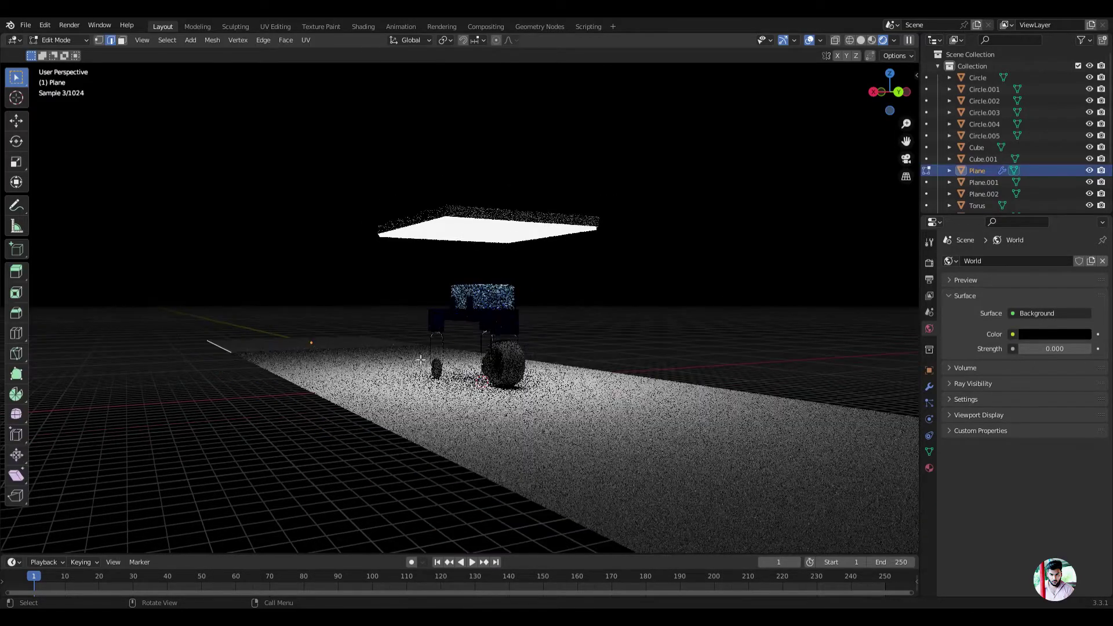
{"action": "mouse_move", "coordinate": [619, 313]}
{"action": "middle_mouse_down"}
{"action": "mouse_move", "coordinate": [564, 316]}
{"action": "mouse_move", "coordinate": [614, 311]}
{"action": "middle_mouse_up"}
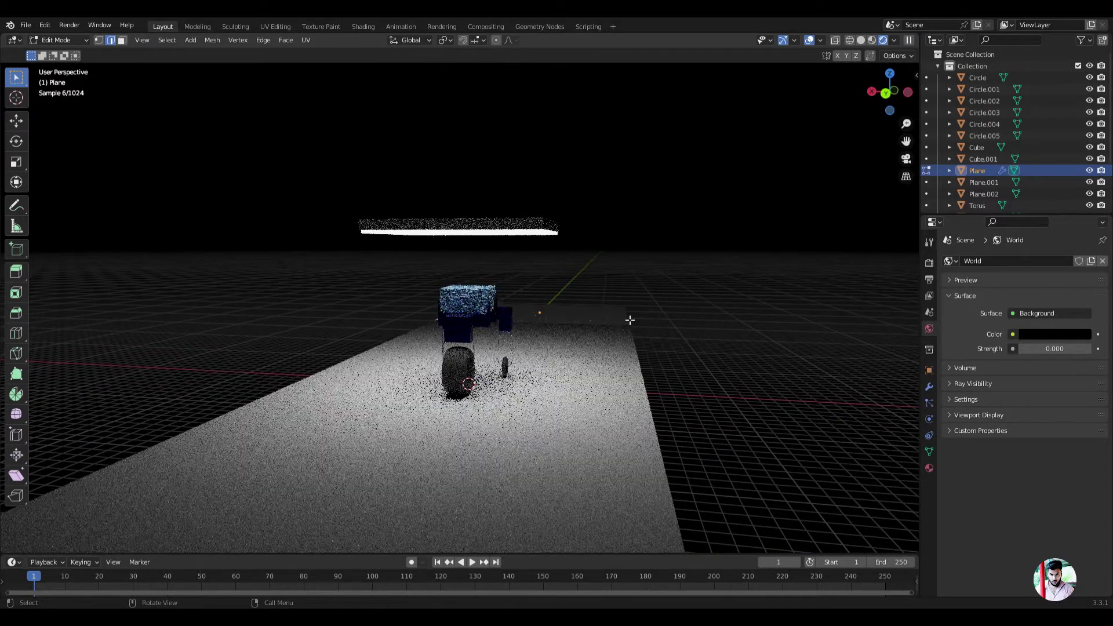
{"action": "left_click", "coordinate": [629, 318]}
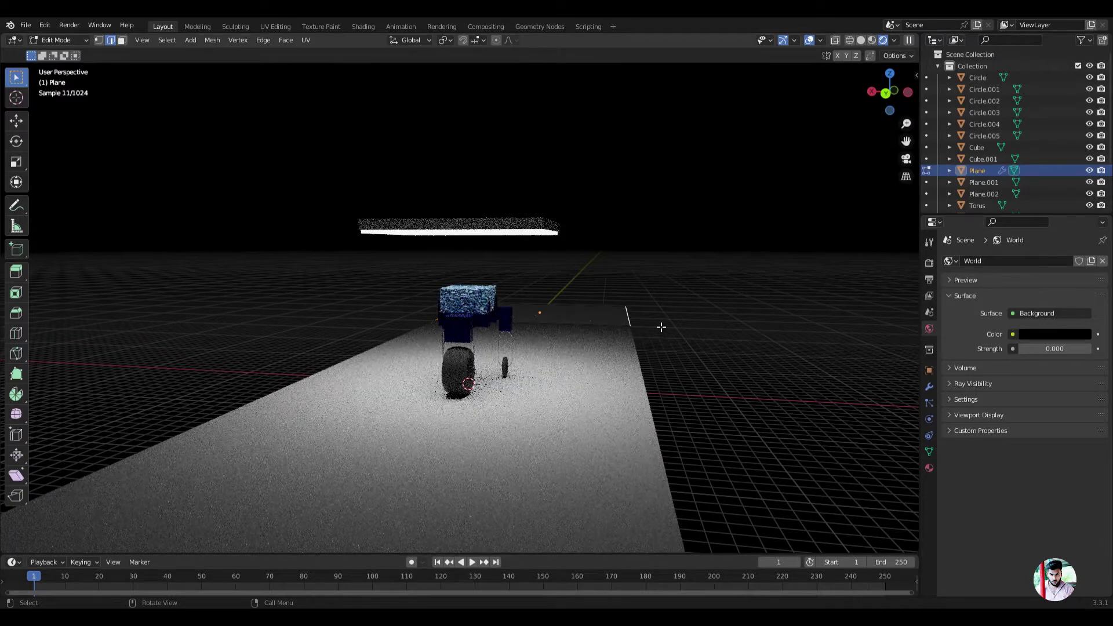
{"action": "key", "text": "e"}
{"action": "key", "text": "z"}
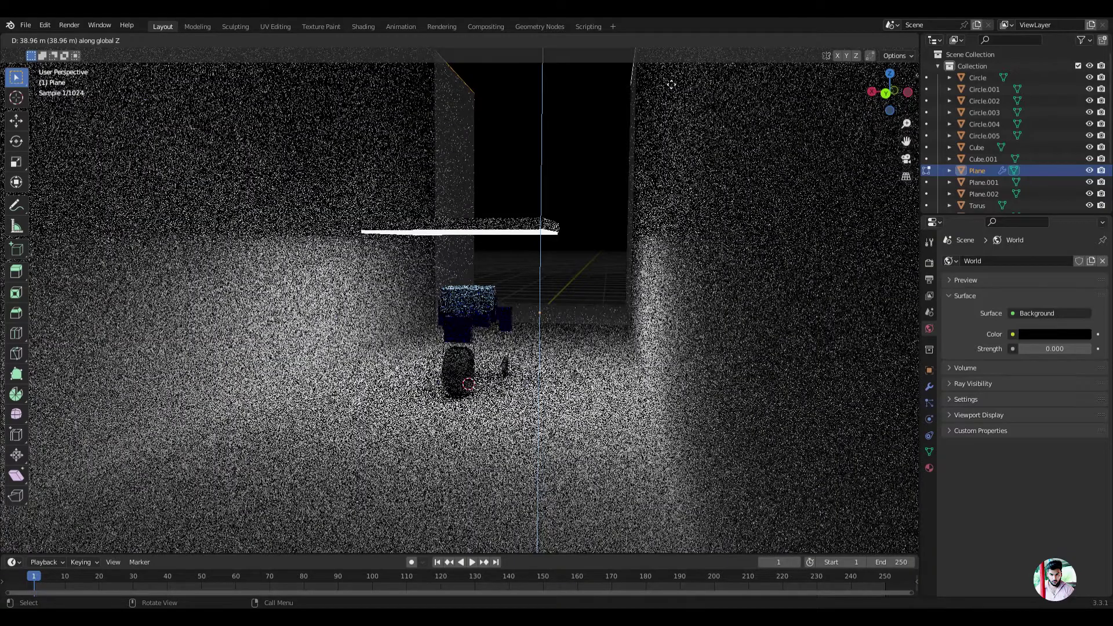
{"action": "left_click", "coordinate": [670, 83]}
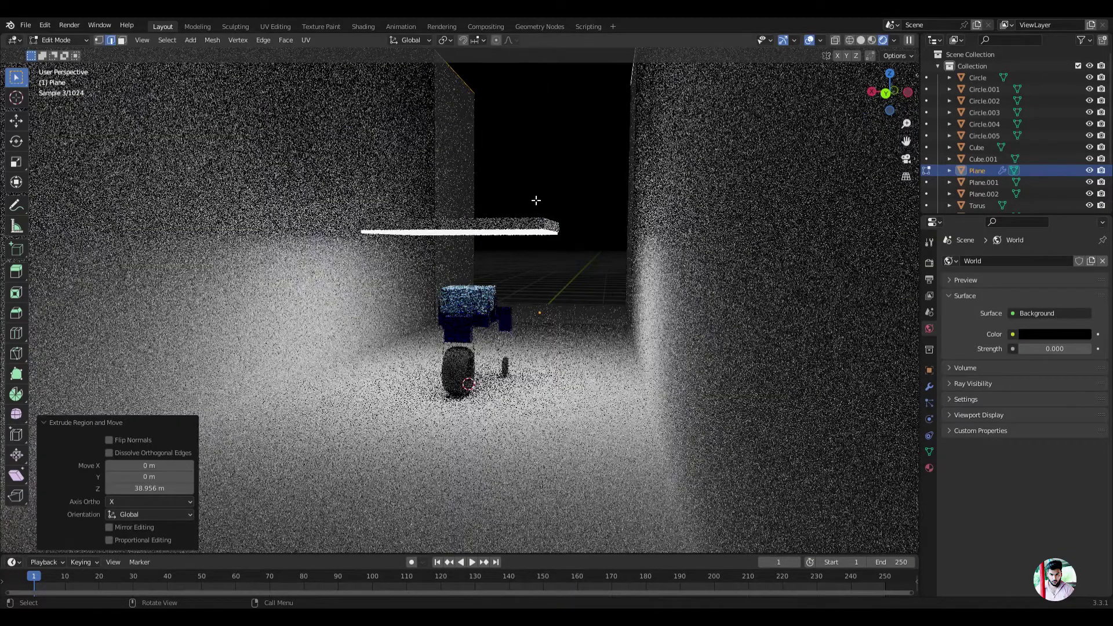
Separate the wall faces into their own object, Plane.003, and return to Object Mode
{"action": "left_click", "coordinate": [122, 39]}
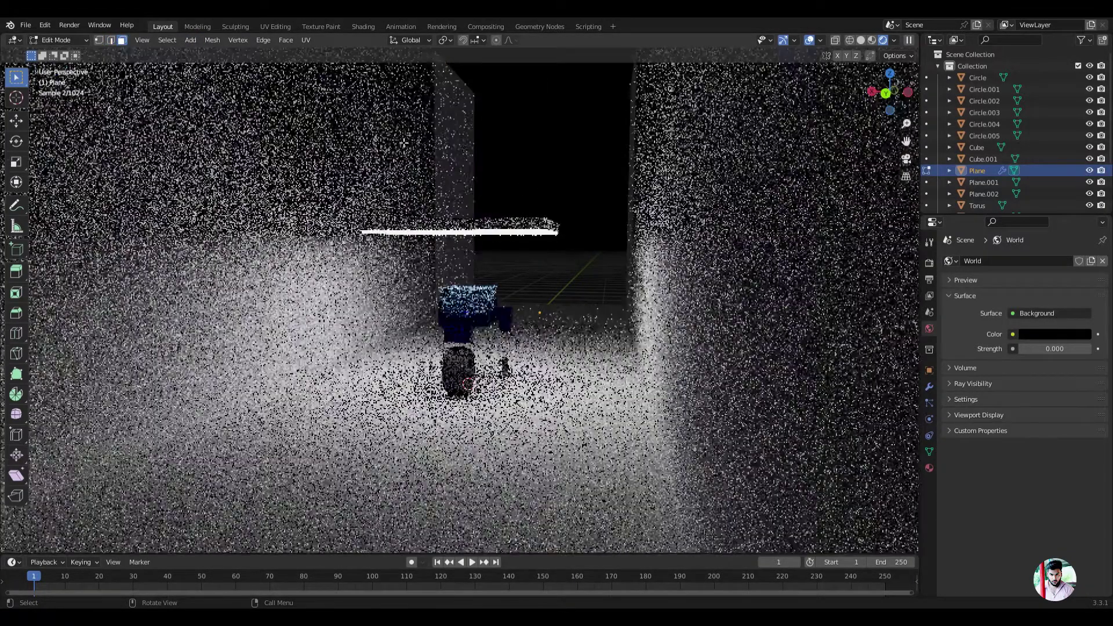
{"action": "middle_click_drag", "start_coordinate": [458, 147], "coordinate": [536, 165]}
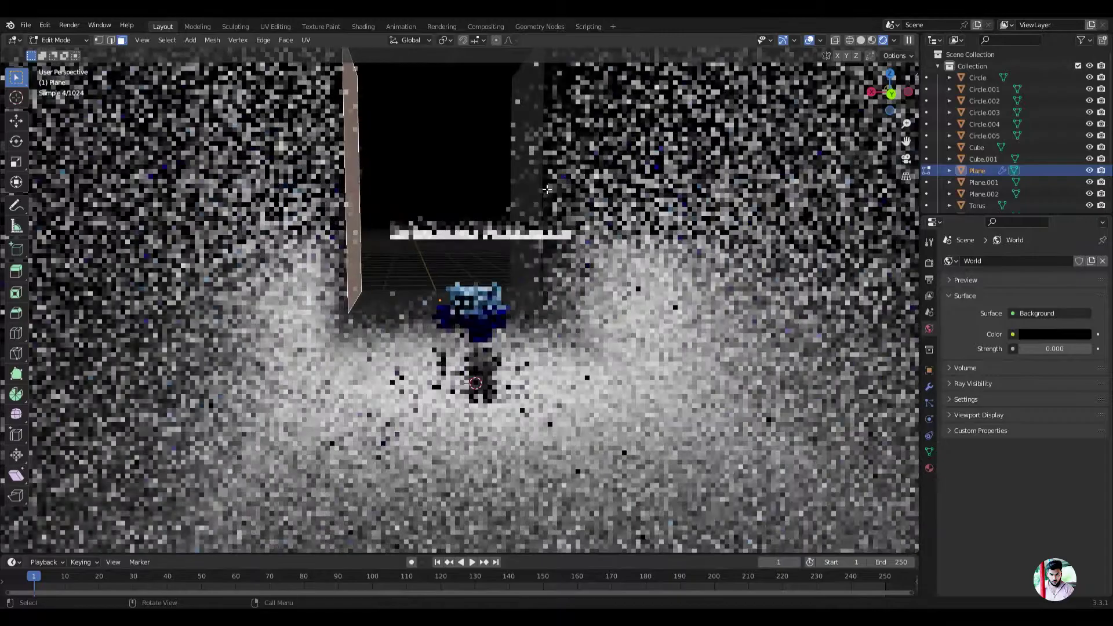
{"action": "key", "text": "p"}
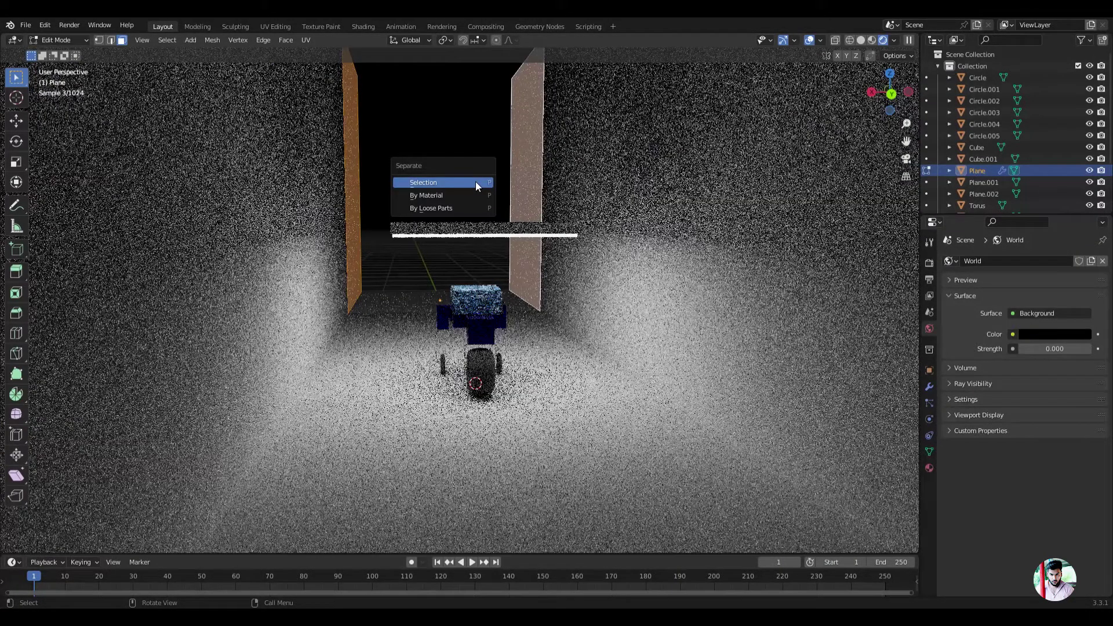
{"action": "left_click", "coordinate": [476, 182]}
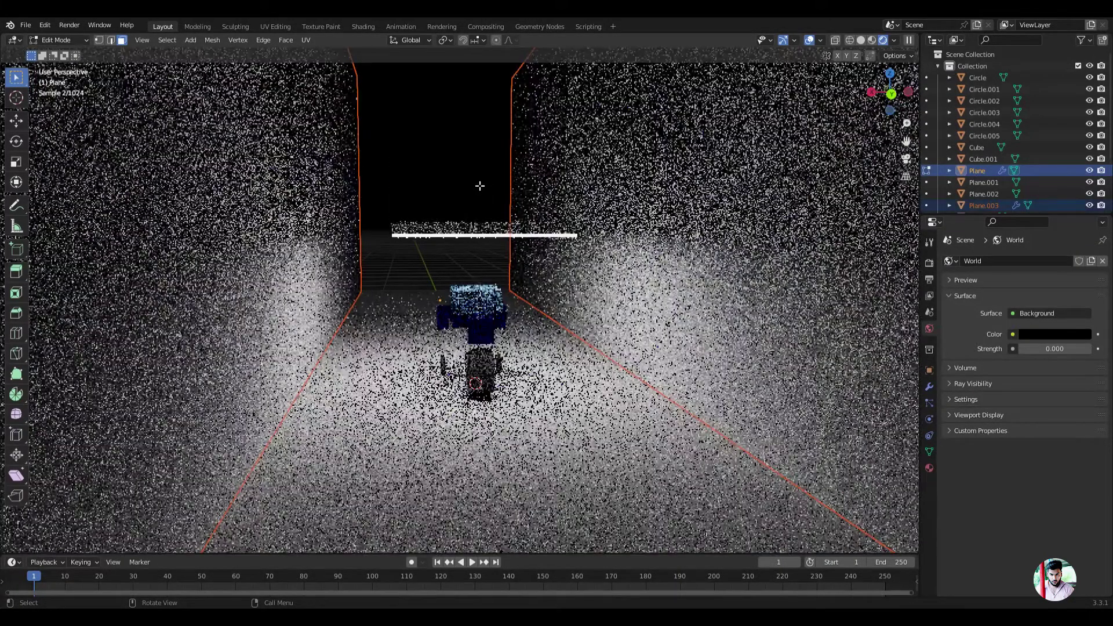
{"action": "key", "text": "Tab"}
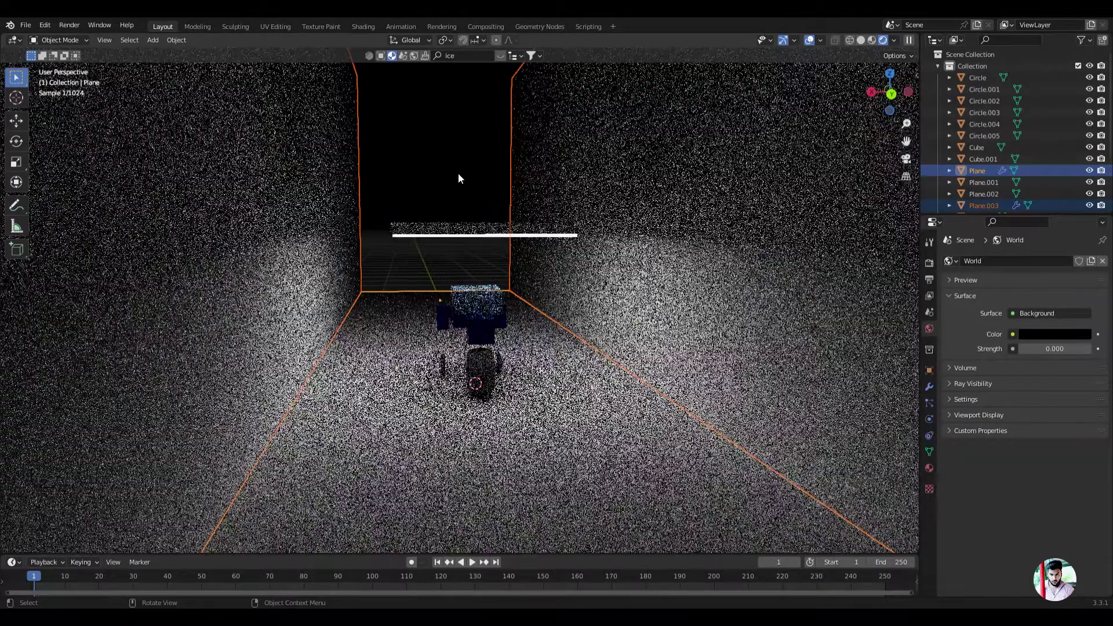
Select the Plane.003 walls and give them a new material
{"action": "left_click", "coordinate": [279, 177]}
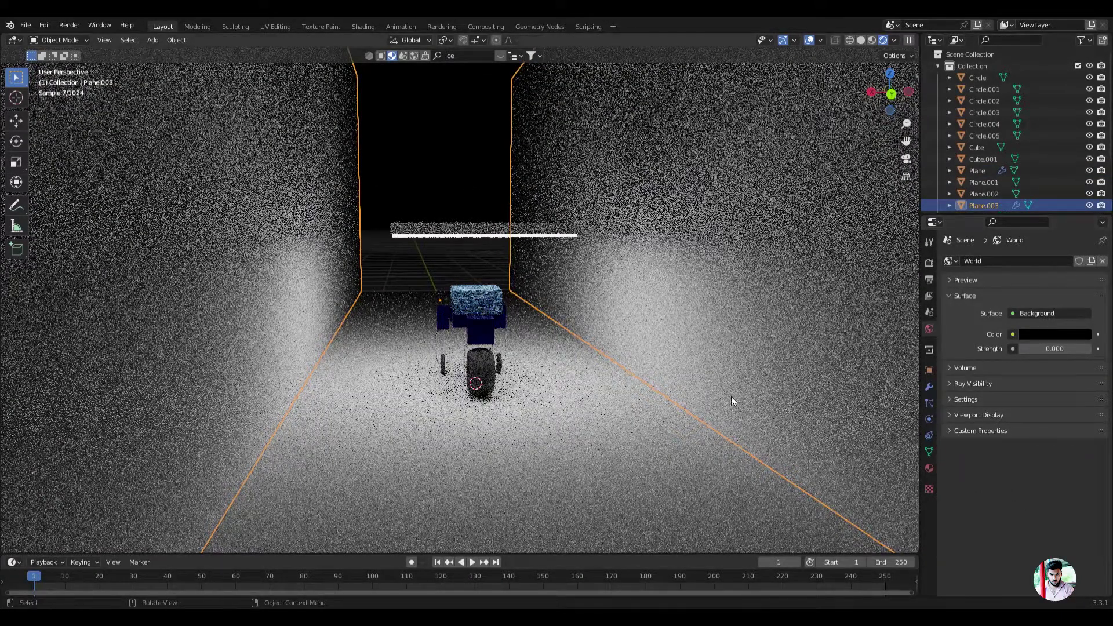
{"action": "left_click", "coordinate": [927, 467]}
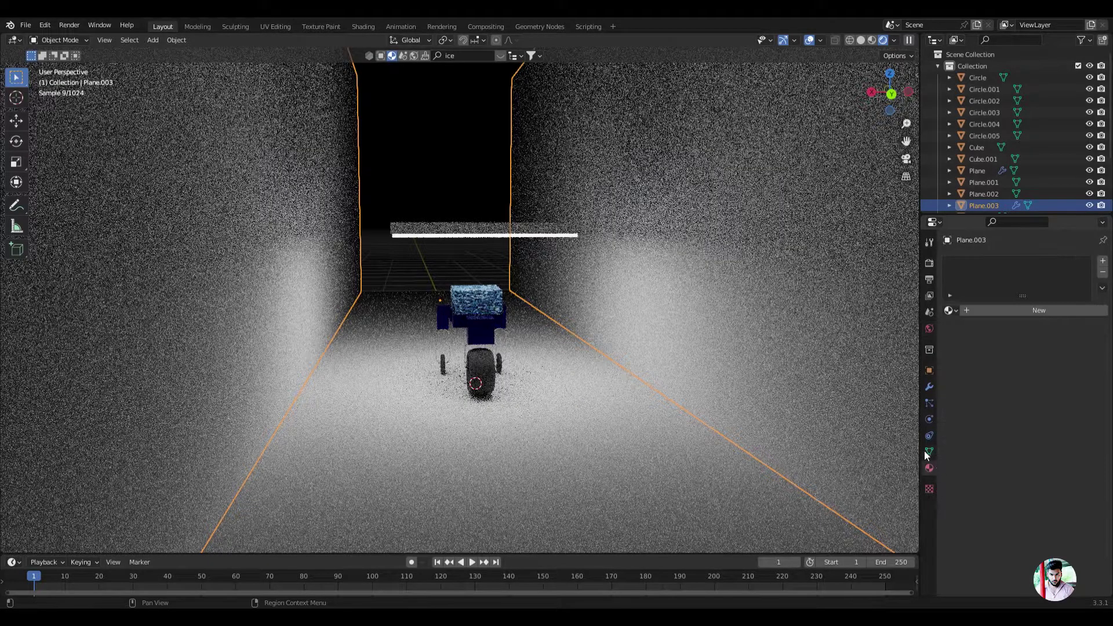
{"action": "left_click", "coordinate": [965, 311]}
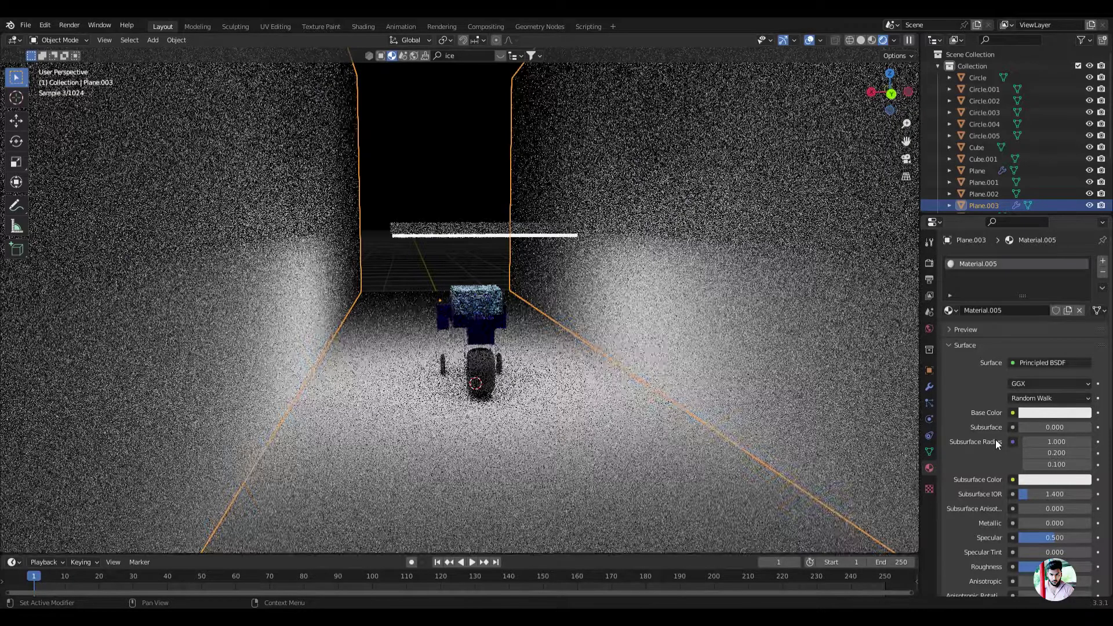
{"action": "scroll", "coordinate": [995, 484], "scroll_direction": "down", "scroll_amount": 4}
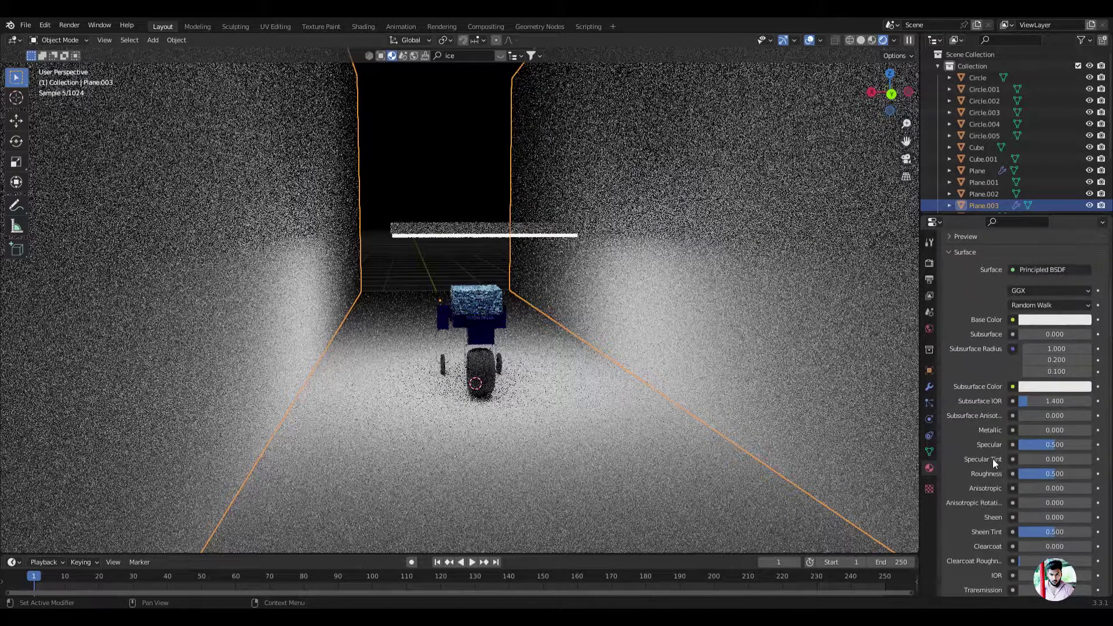
{"action": "scroll", "coordinate": [992, 458], "scroll_direction": "down", "scroll_amount": 4}
{"action": "scroll", "coordinate": [992, 456], "scroll_direction": "down", "scroll_amount": 3}
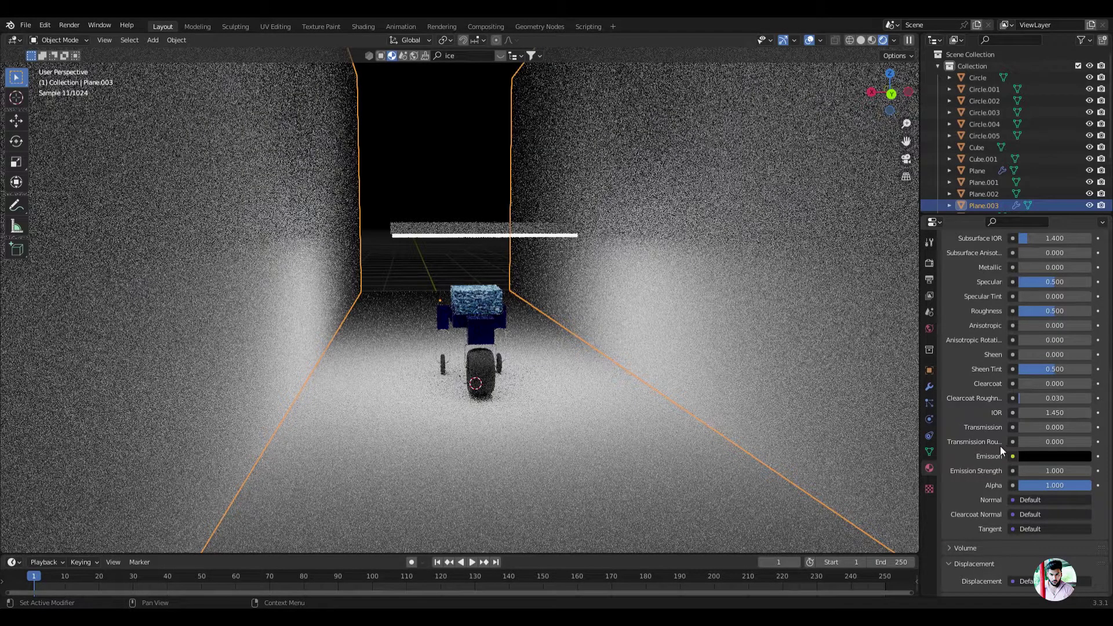
Set the wall material's Transmission to 1 and Roughness to 0
{"action": "left_click", "coordinate": [1020, 427]}
{"action": "type", "text": "1"}
{"action": "key", "text": "Return"}
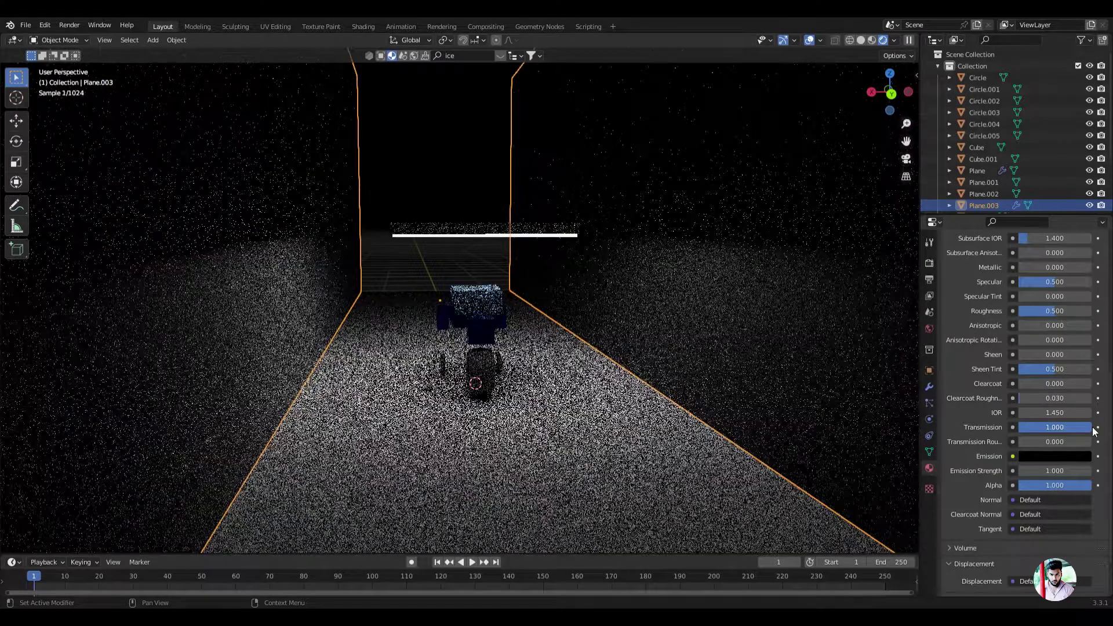
{"action": "scroll", "coordinate": [1035, 388], "scroll_direction": "up", "scroll_amount": 3}
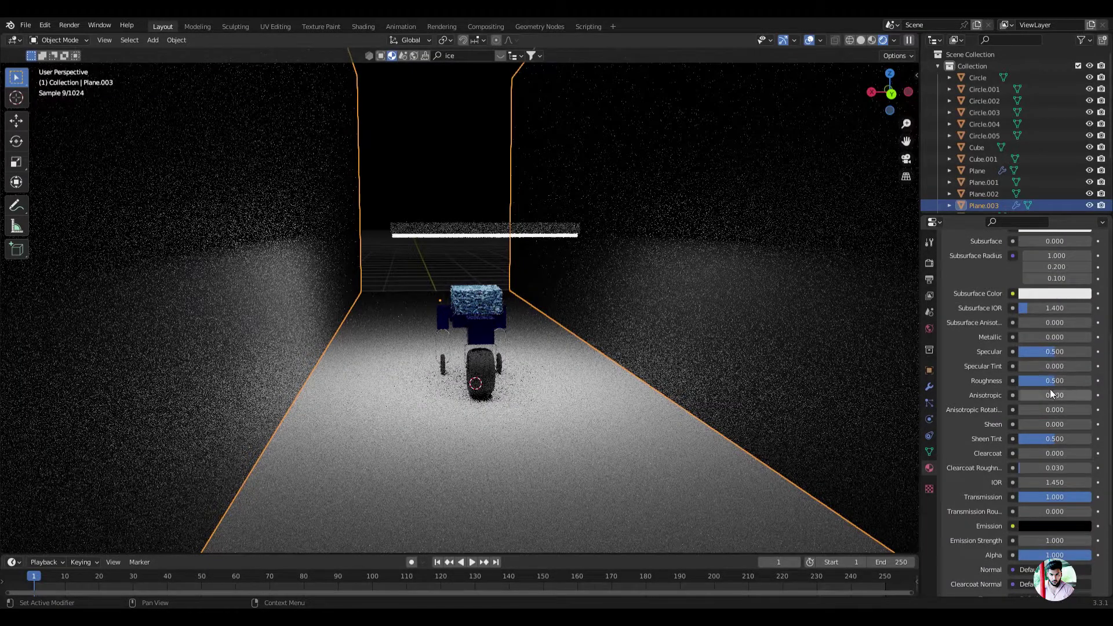
{"action": "left_click_drag", "start_coordinate": [1052, 380], "coordinate": [1006, 380]}
{"action": "type", "text": "1.33"}
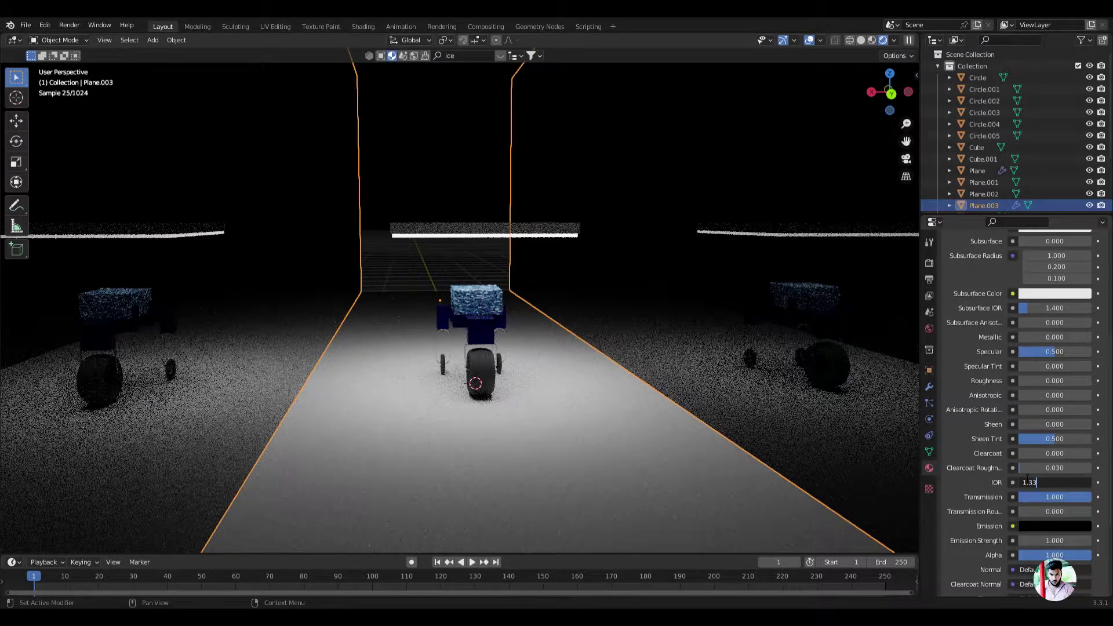
Confirm an IOR of 1.33 for the wall material
{"action": "key", "text": "Return"}
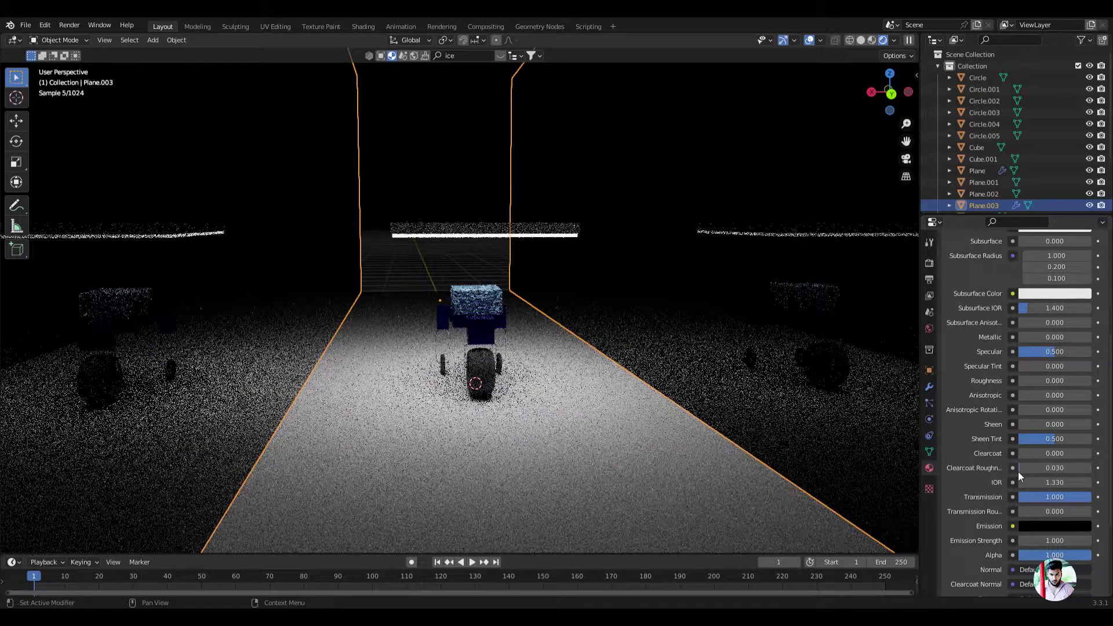